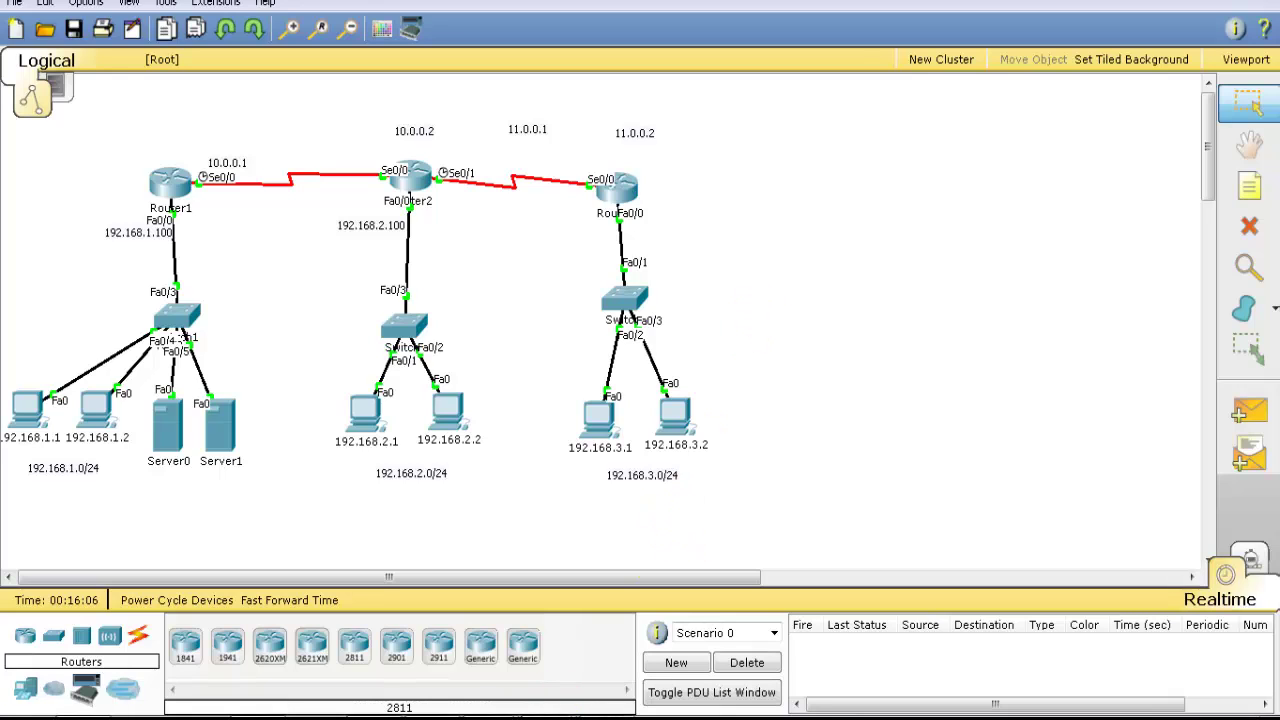
Step: Bring up Router1's command line and enter privileged EXEC mode
left_click(560, 690)
left_click_drag(726, 115, 874, 76)
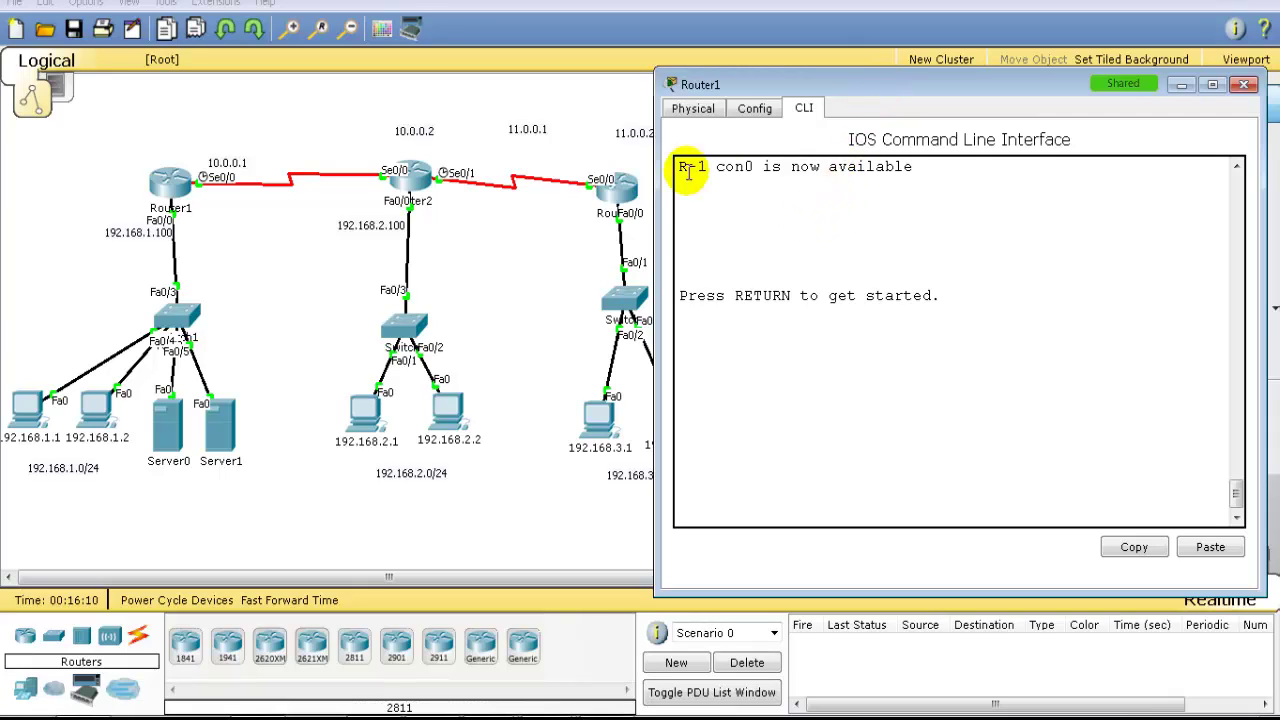
key("Return")
type("e")
key("Tab")
type("n")
key("Return")
type("cnf t")
key("Return")
type("conf t")
key("Return")
type("end")
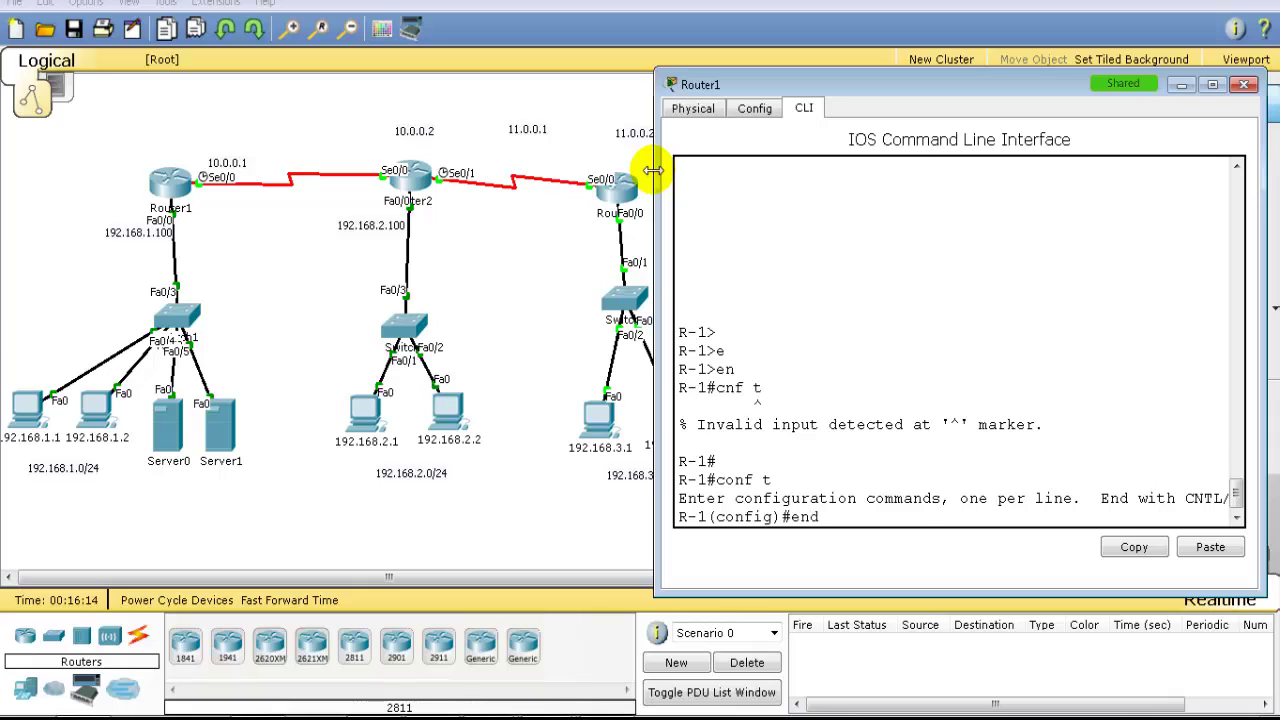
key("Return")
Step: Display Router1's brief IP interface summary and check the addresses of FastEthernet0/0 and Serial0/0
type("sh ip in tbr")
key("Return")
type("sh ip int br")
key("Tab")
key("Return")
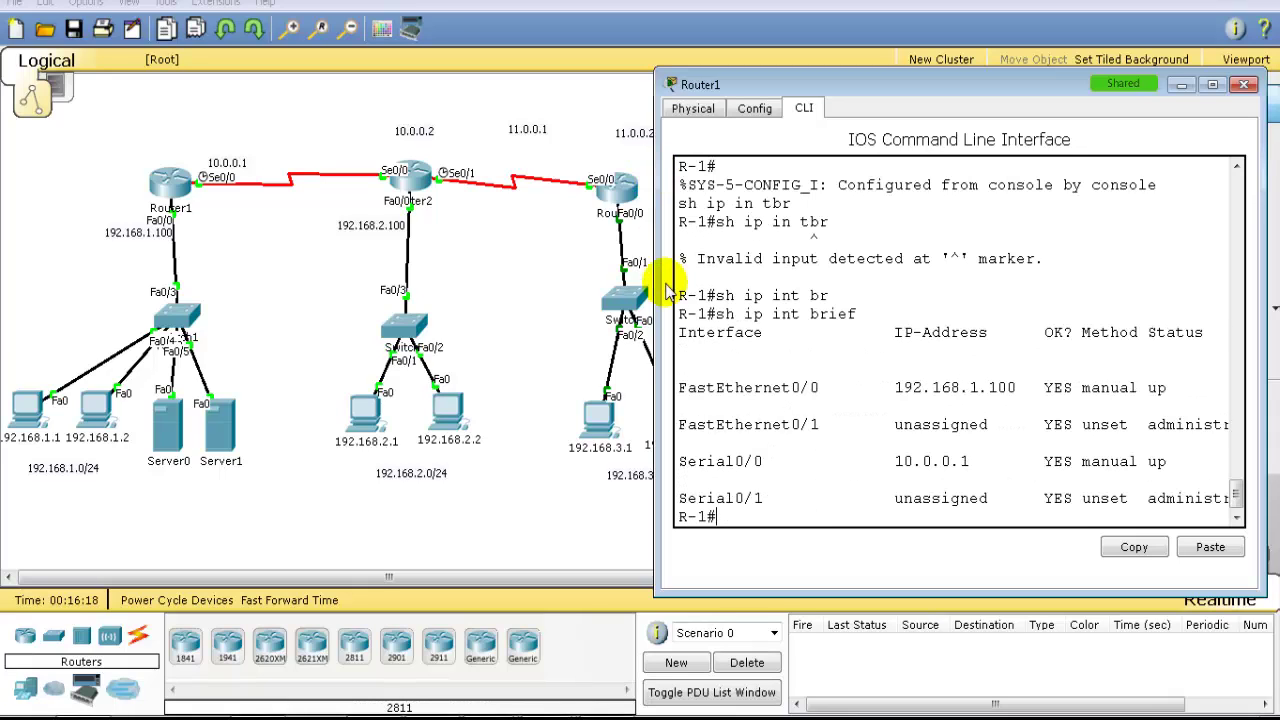
left_click_drag(800, 387, 1000, 390)
left_click_drag(866, 461, 948, 468)
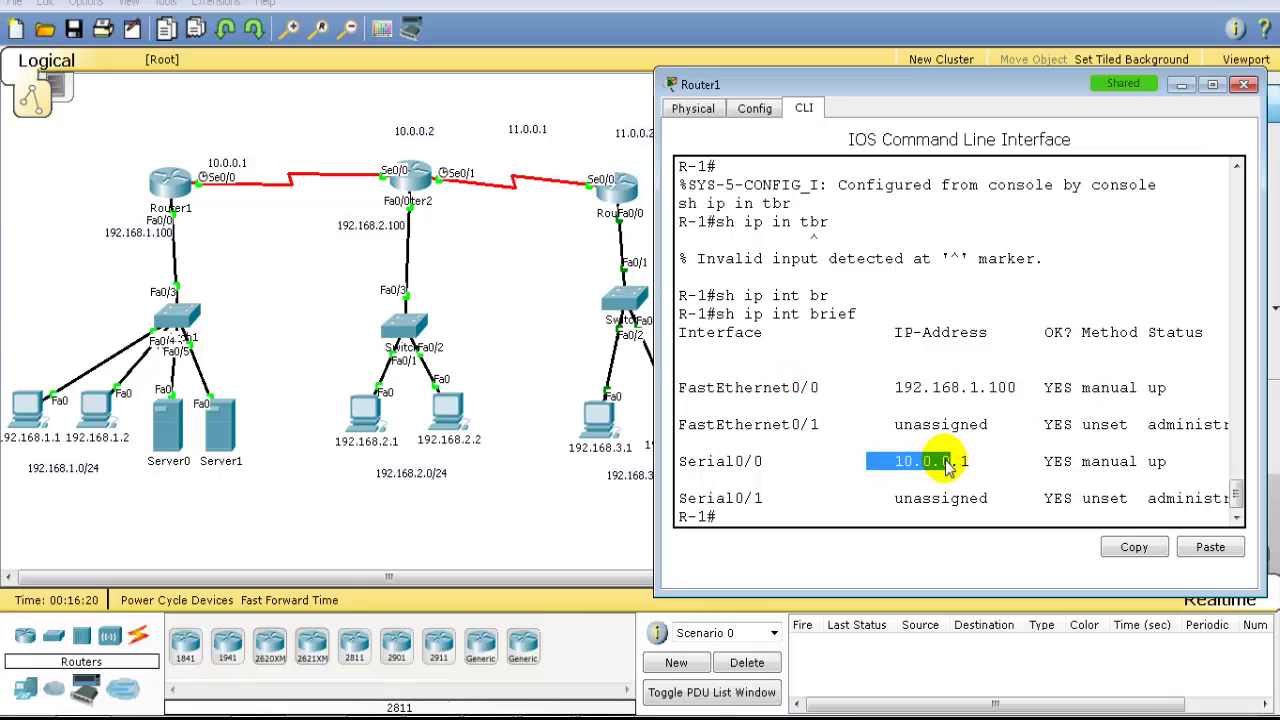
Step: Display the IP routing table of Router1 with show ip route
key("Return")
key("Return")
type("sh ip rou")
key("Tab")
key("Return")
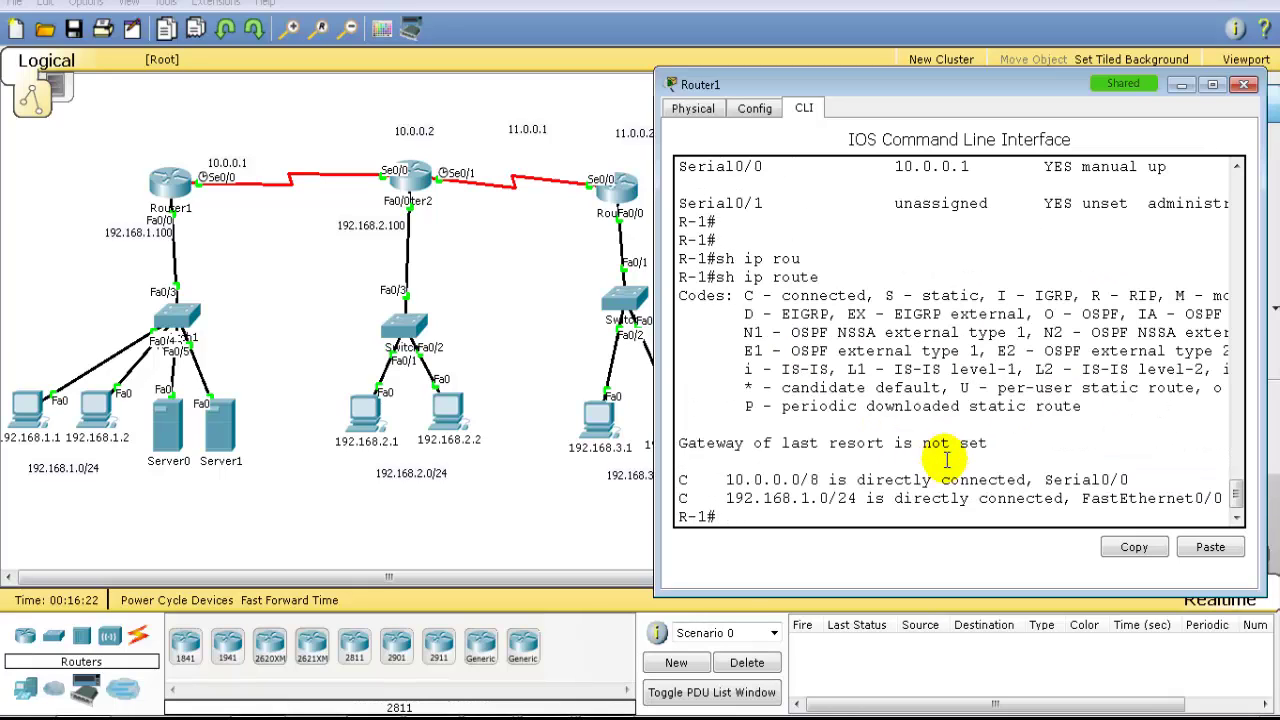
Step: Check which routing protocols run on Router1 with show ip protocols
type("sh ip ro")
key("Tab")
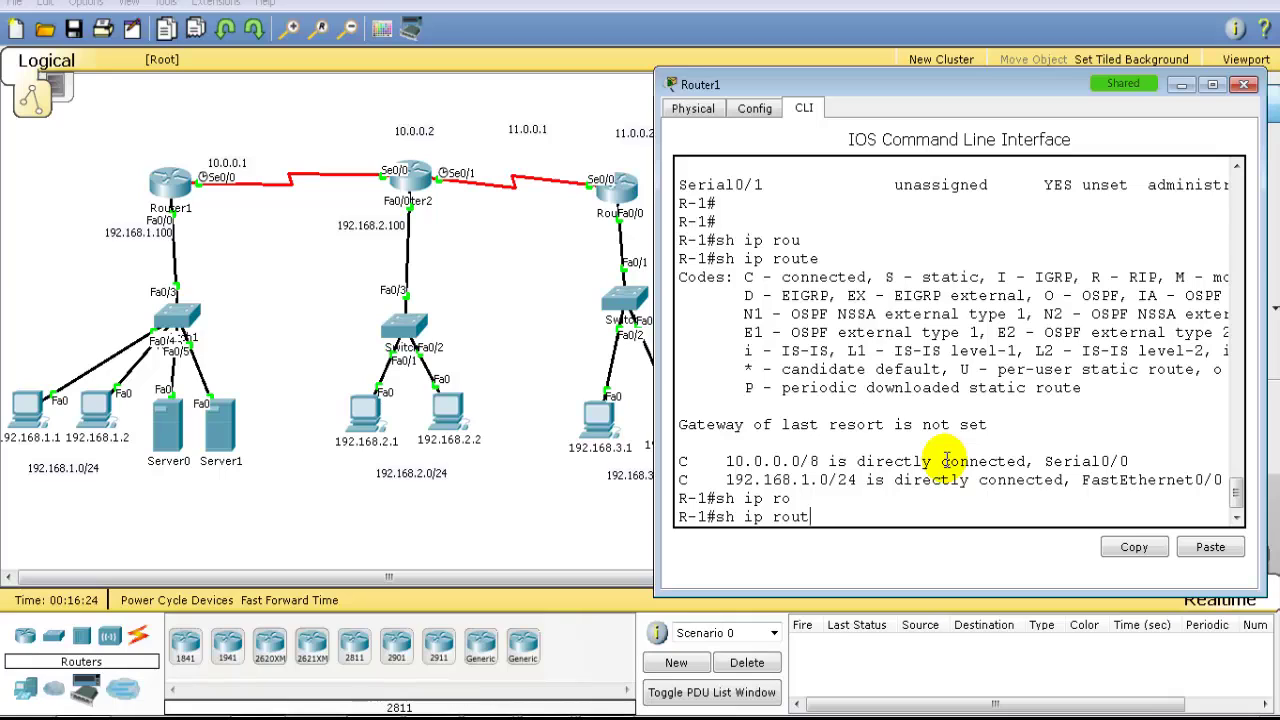
type("pr")
key("Tab")
key("Return")
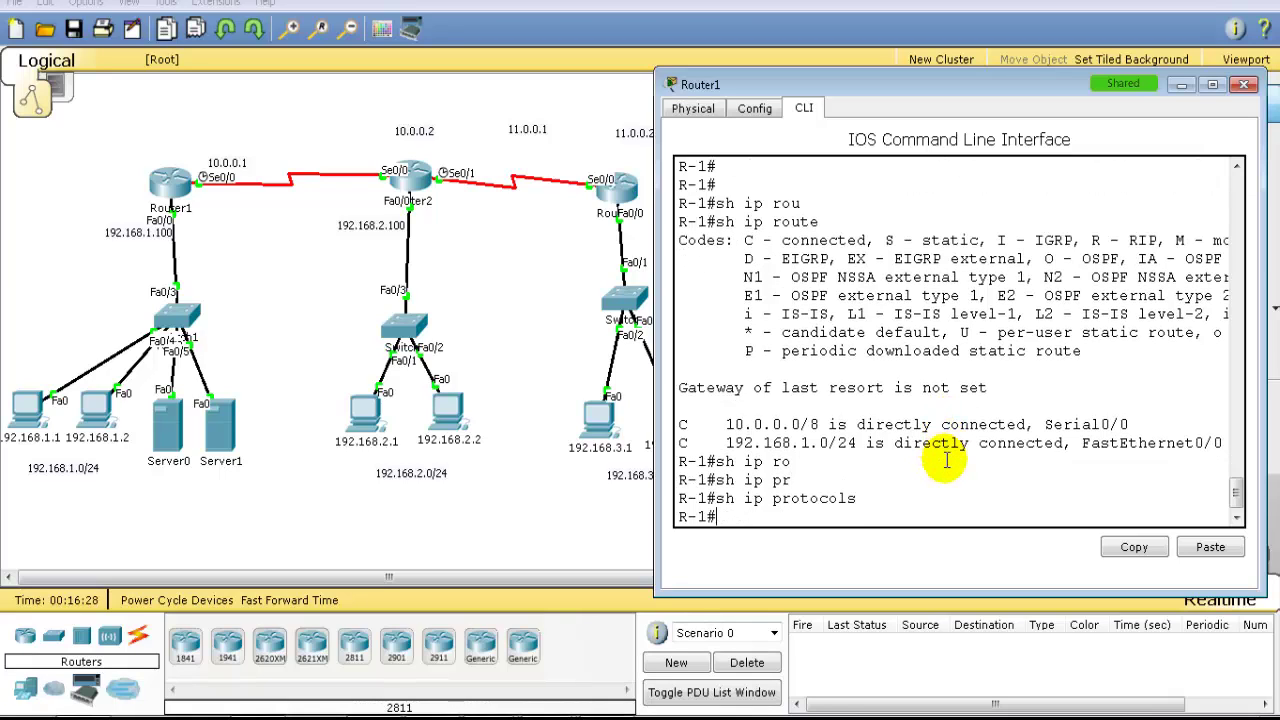
key("Return")
key("Return")
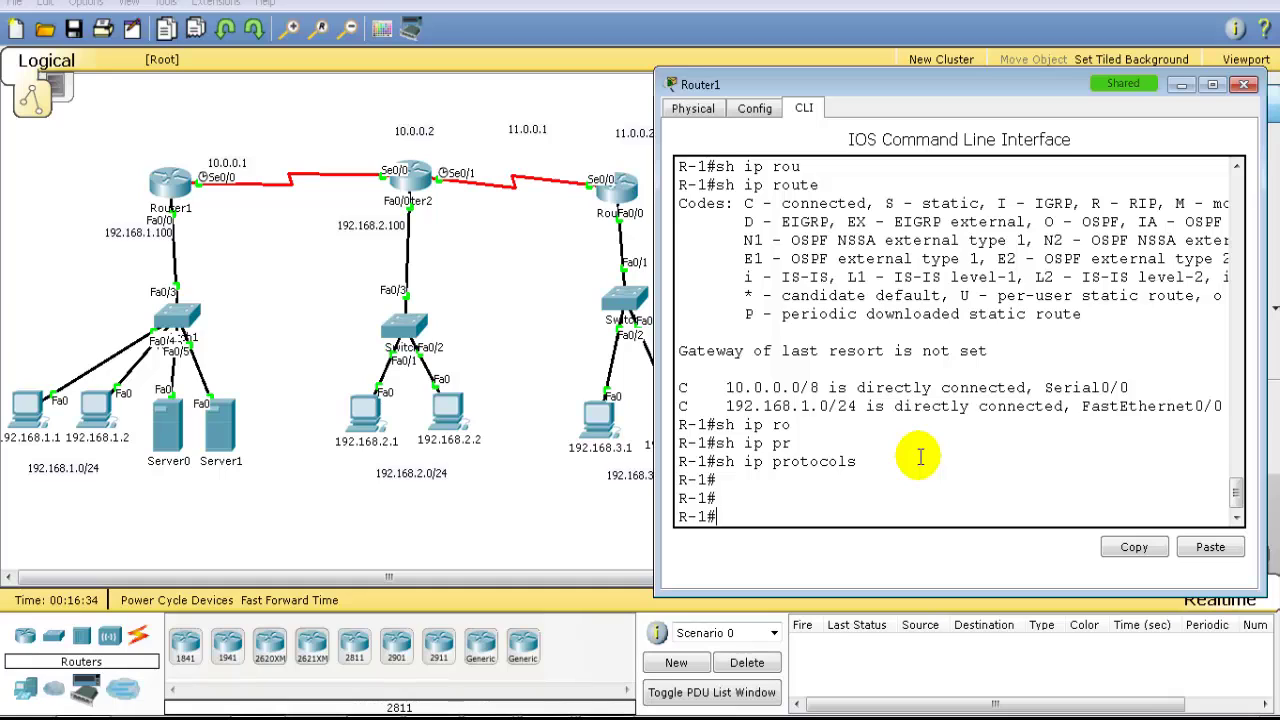
Step: Enter global configuration on Router1, list the options for router eigrp, and start EIGRP with autonomous system number 100
key("Return")
type("conf t")
key("Return")
key("Return")
type("router")
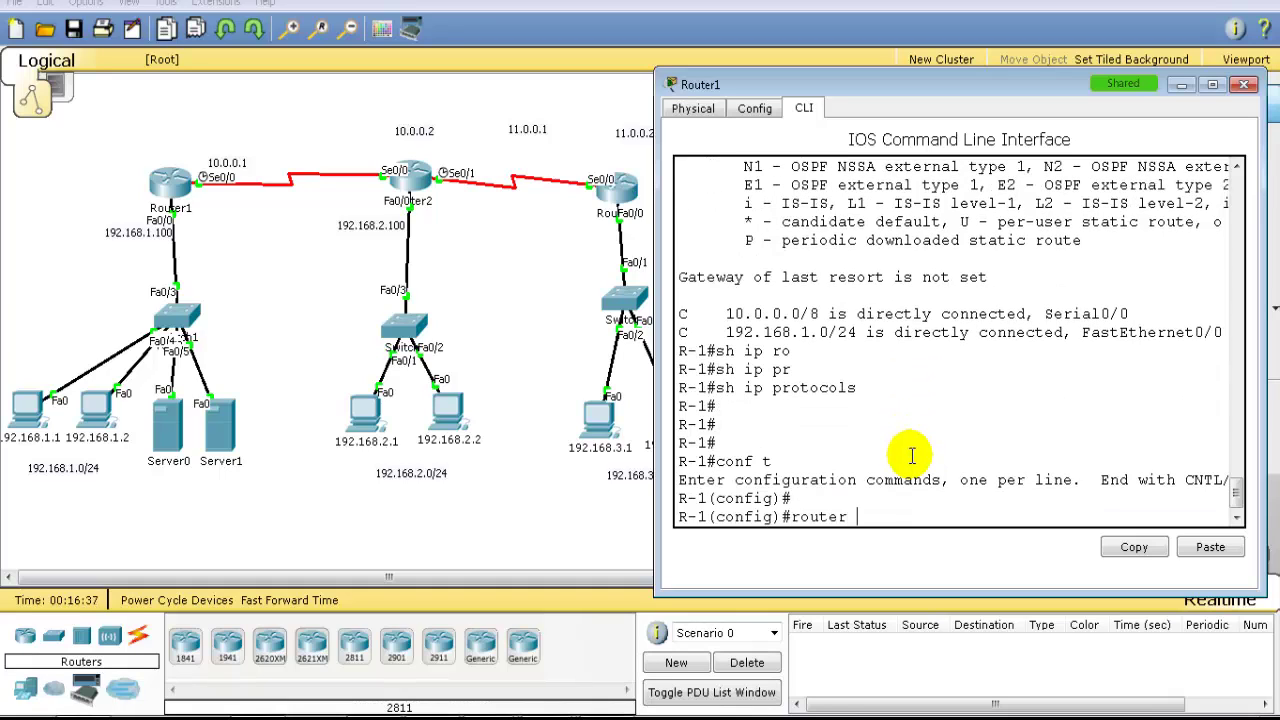
type(" ei")
key("Tab")
type("?")
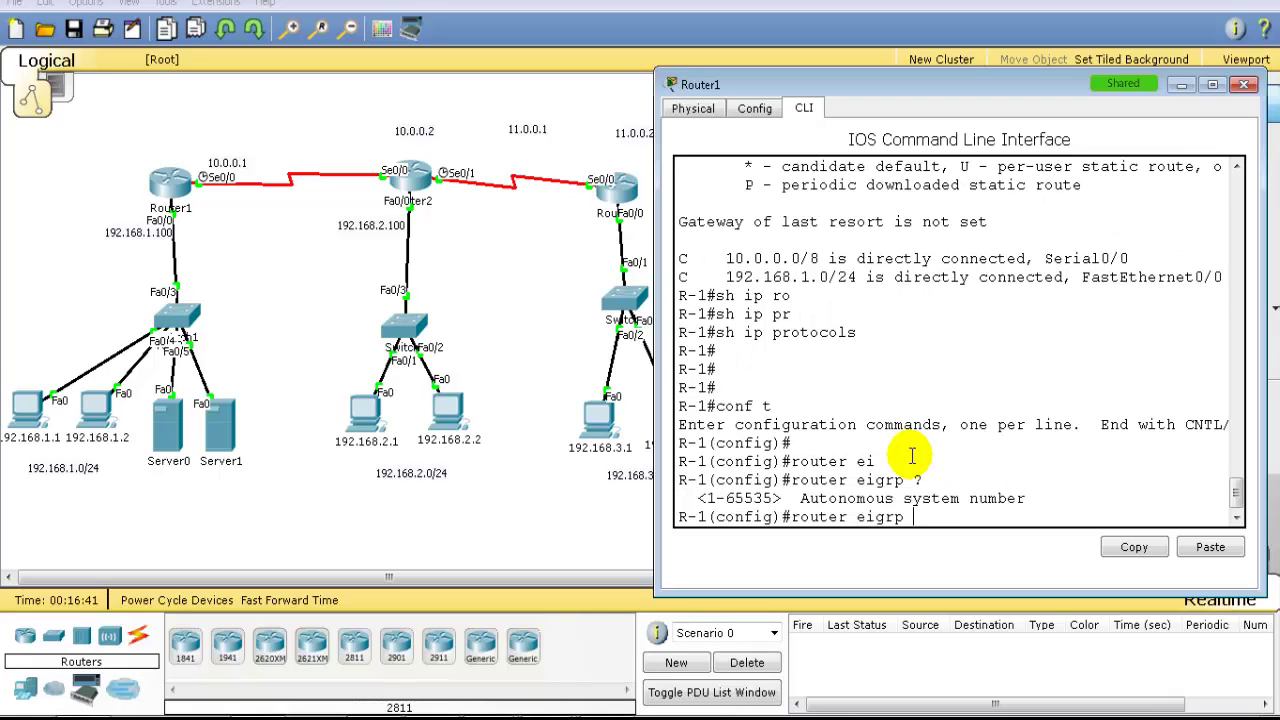
key("Return")
Step: Advertise networks 192.168.1.0 and 10.0.0.0 in Router1's EIGRP process and end the configuration session
type("net")
key("Tab")
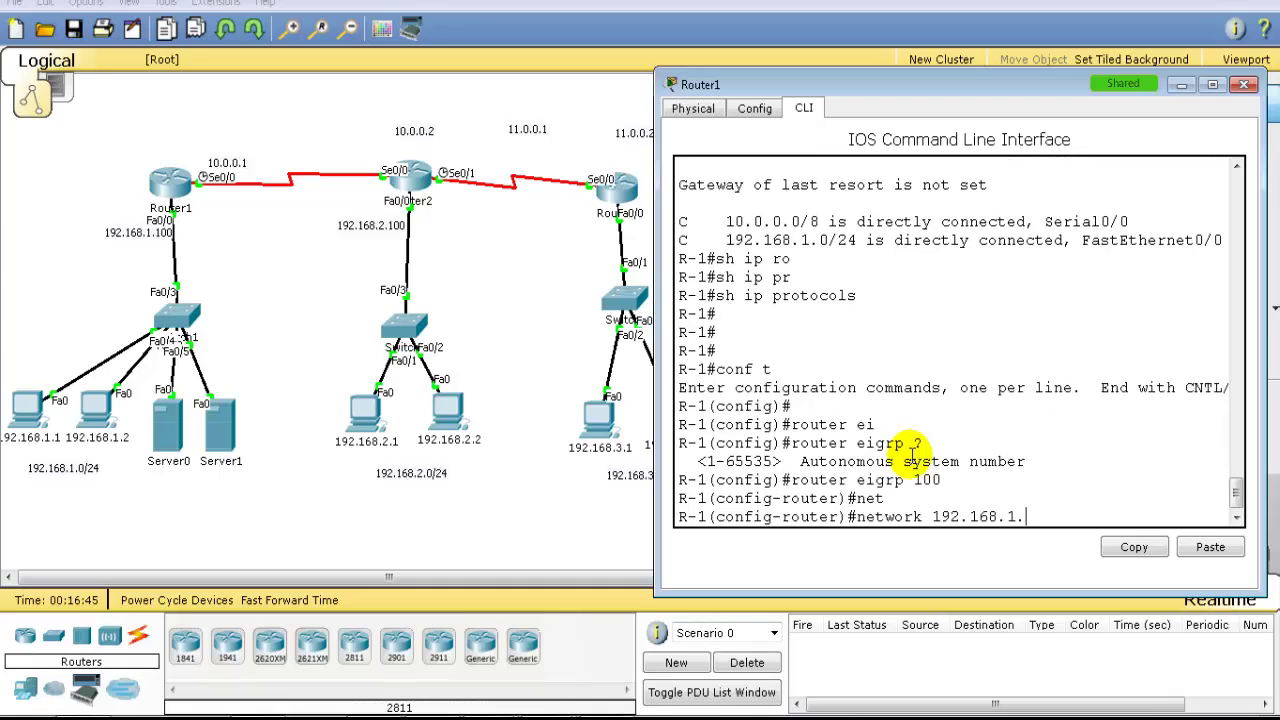
key("Return")
type("er)#n")
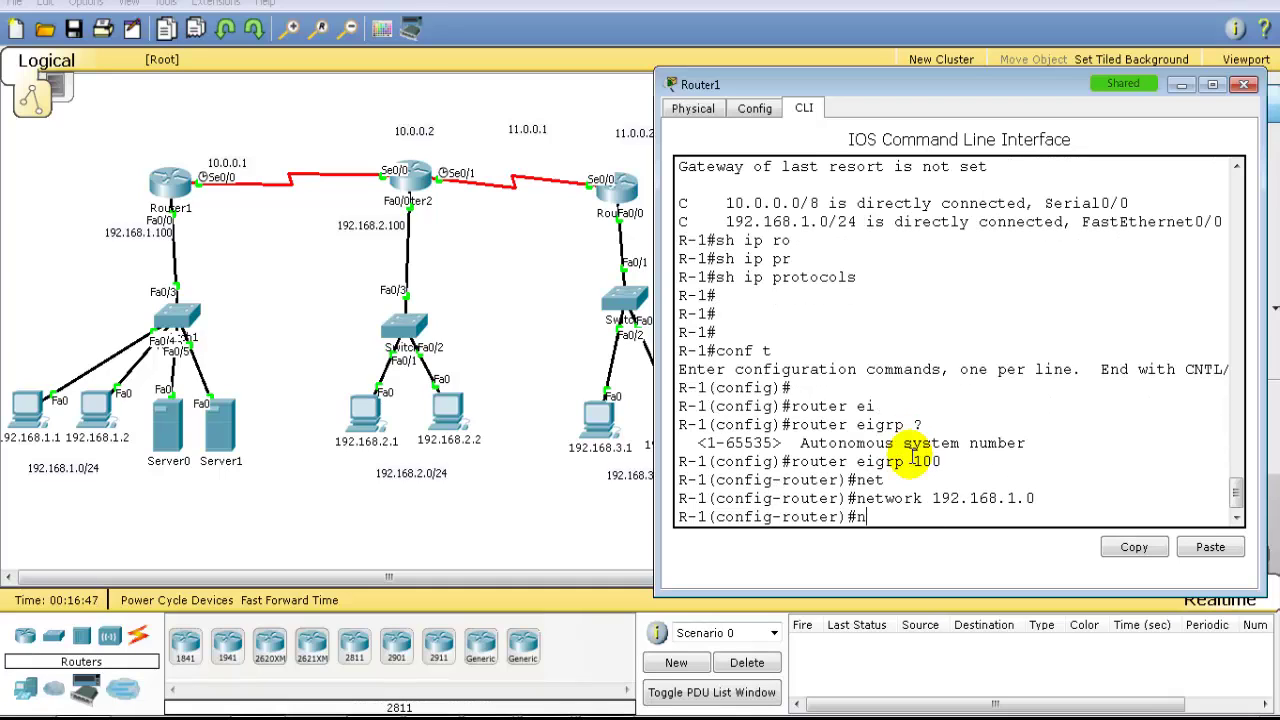
type("et")
key("Tab")
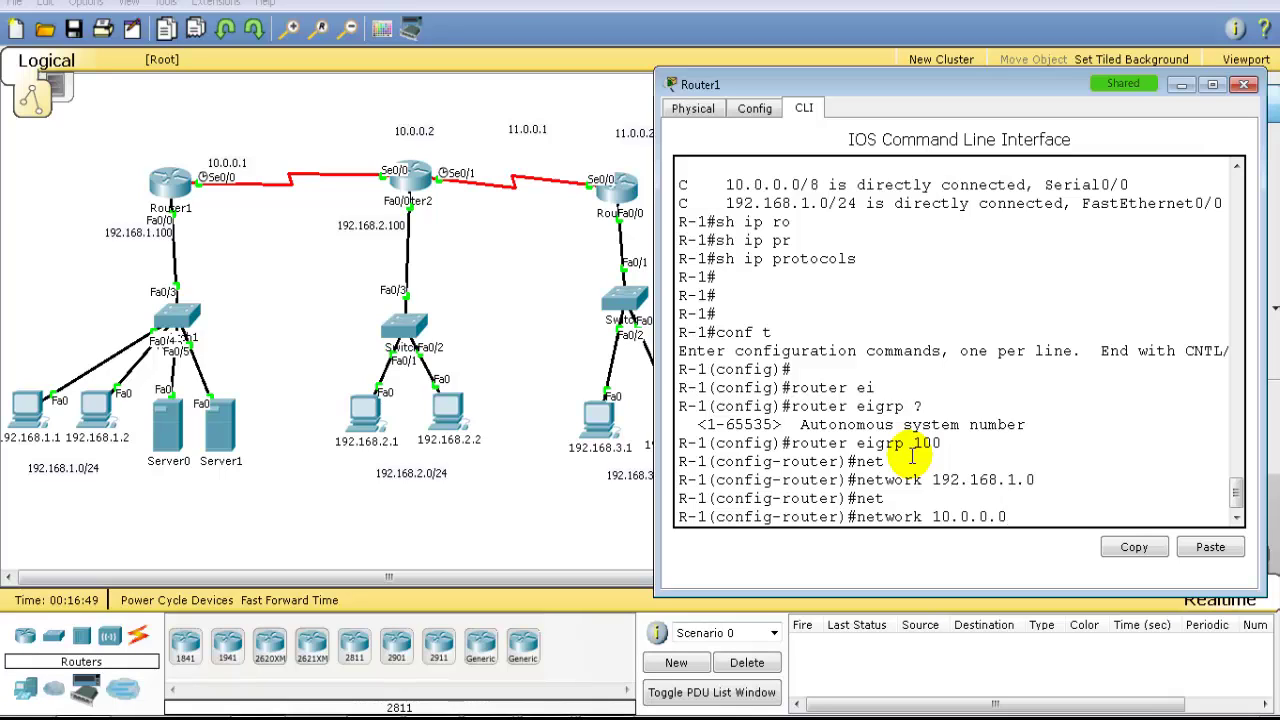
key("Return")
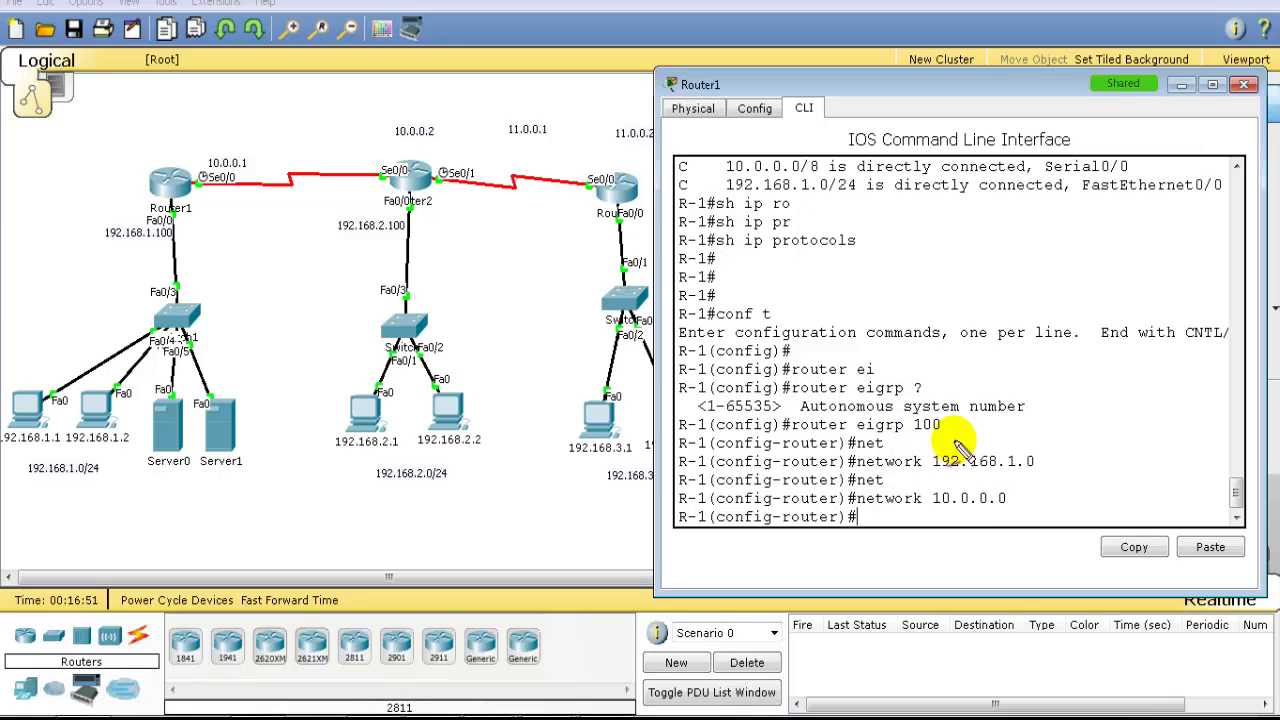
mouse_move(928, 450)
left_mouse_down()
mouse_move(1037, 453)
mouse_move(984, 506)
mouse_move(1025, 510)
left_mouse_up()
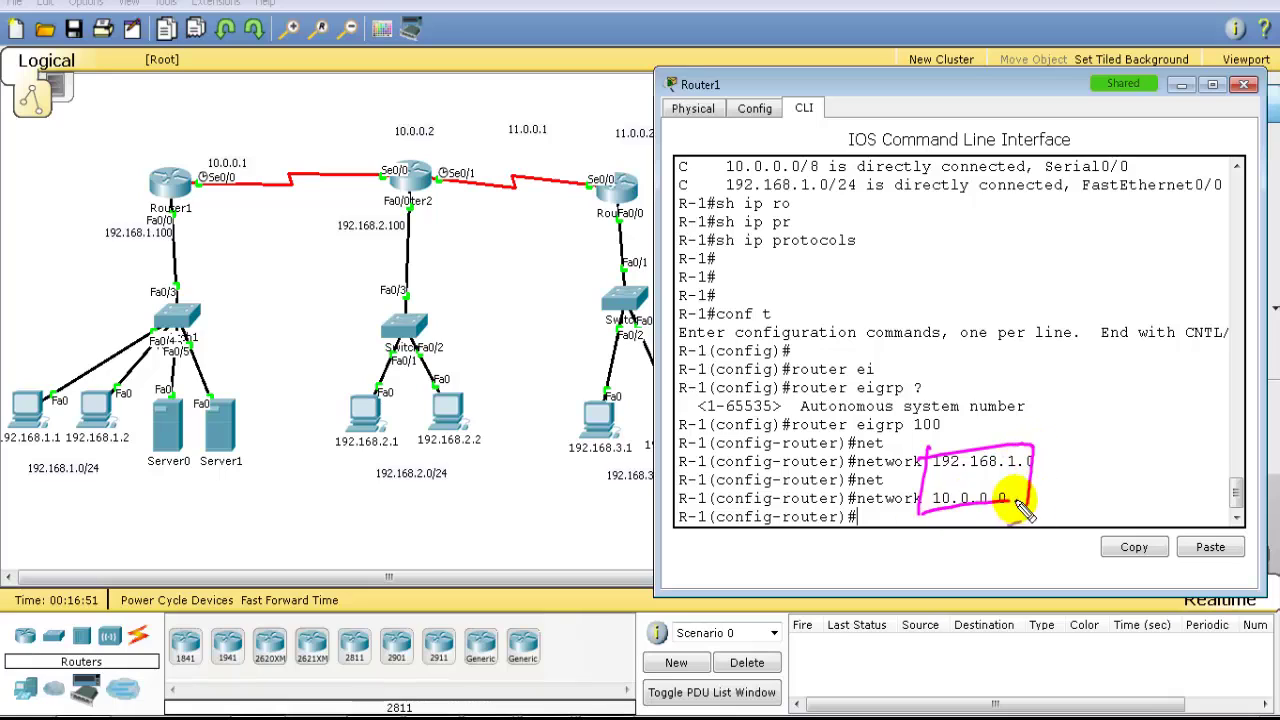
mouse_move(245, 160)
left_mouse_down()
mouse_move(208, 175)
mouse_move(214, 192)
mouse_move(200, 153)
left_mouse_up()
left_click_drag(195, 218, 128, 228)
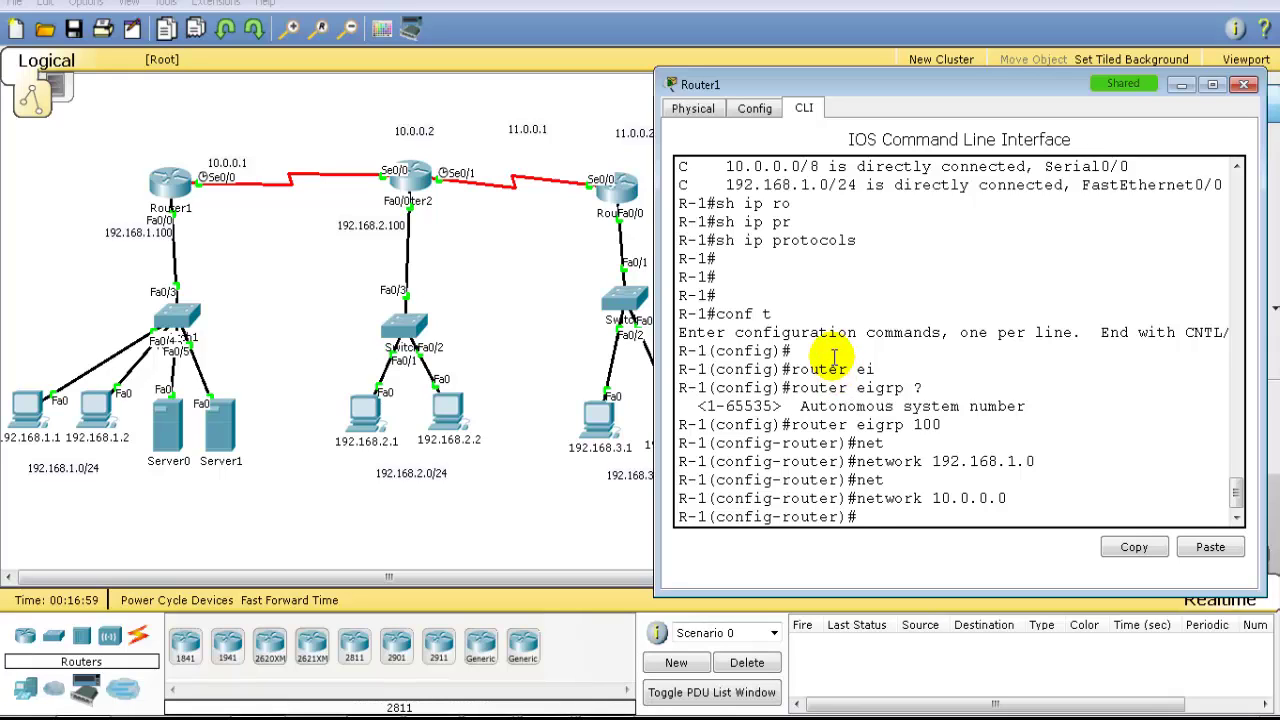
type("end")
key("Return")
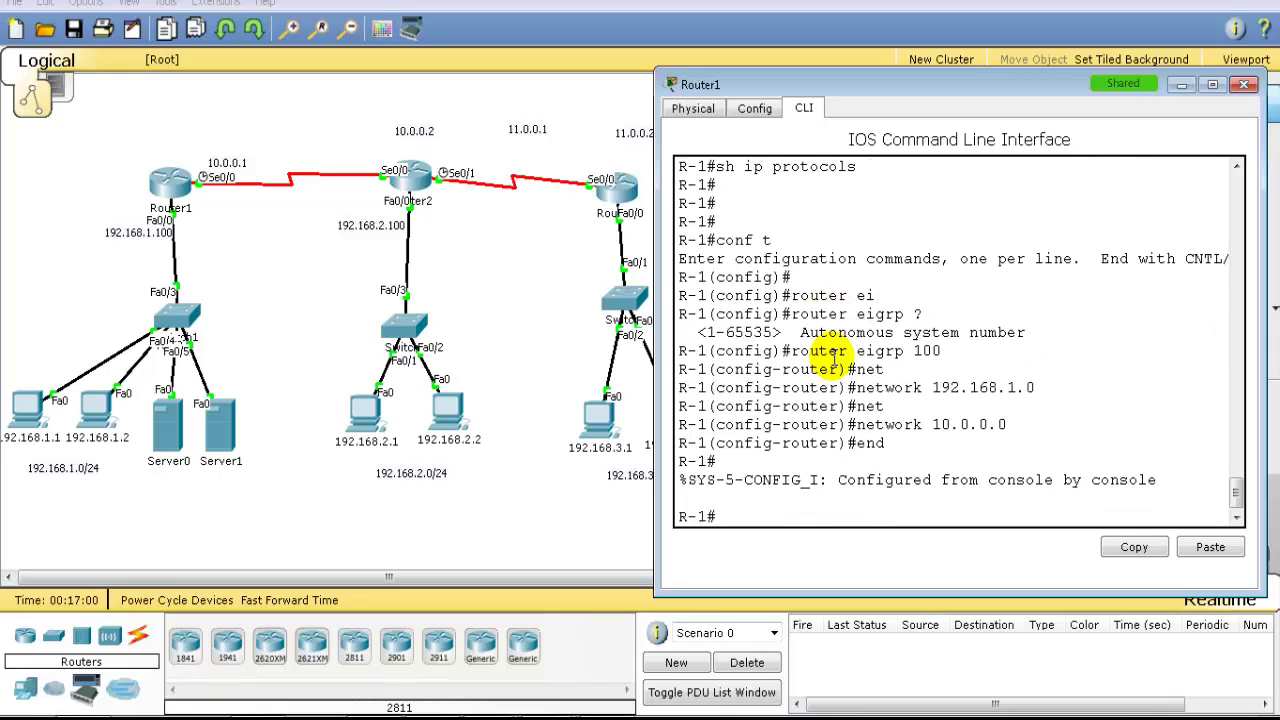
Step: Open Router2's command line and enter privileged EXEC mode
left_click(414, 177)
left_click(484, 140)
left_click_drag(543, 118, 857, 92)
left_click(750, 282)
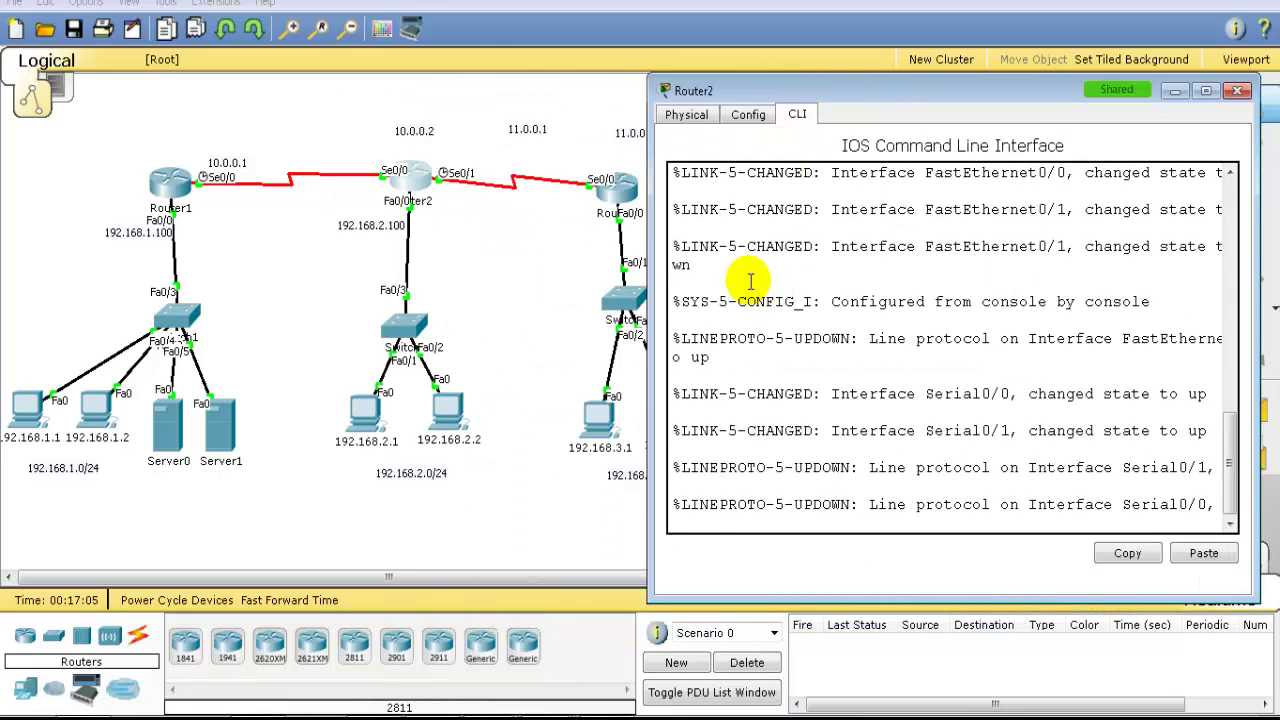
key("Return")
type("en")
key("Tab")
key("Return")
Step: Enter global configuration on Router2 and start EIGRP with autonomous system number 100
type("conf t")
key("Return")
key("Return")
type("router ")
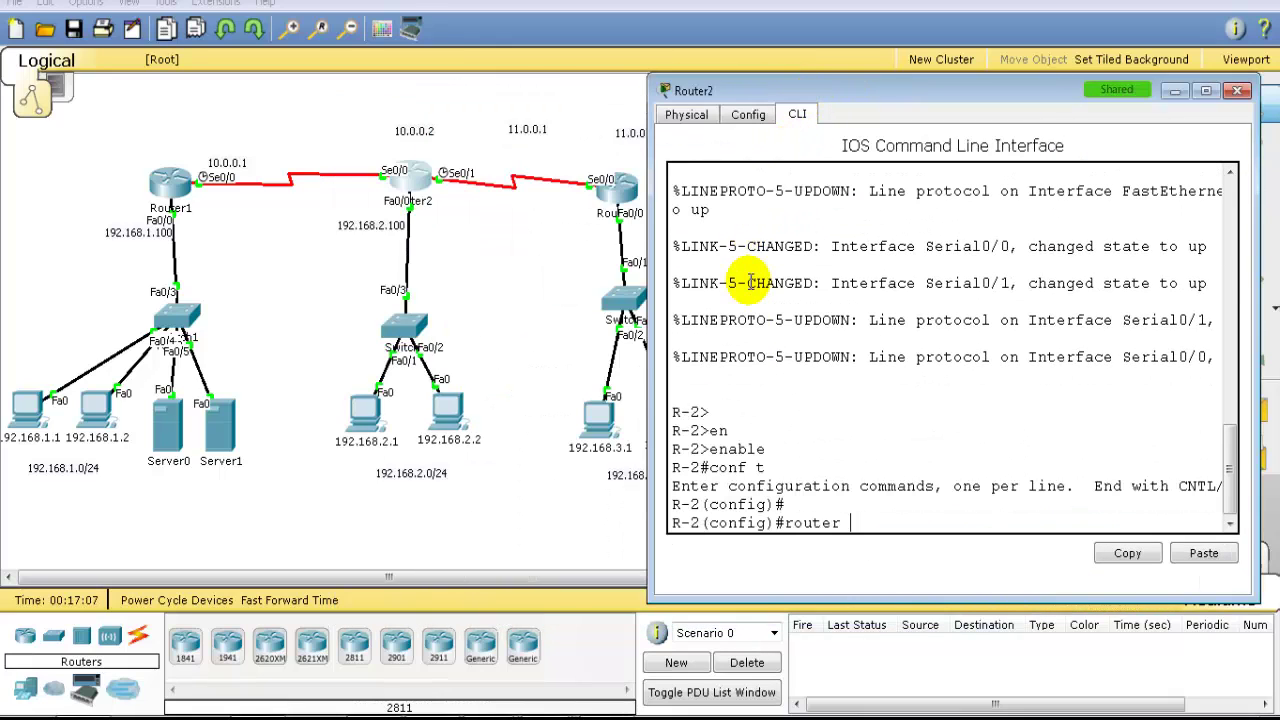
type("ei")
key("Tab")
type("100")
key("Return")
Step: Advertise networks 192.168.2.0 and 10.0.0.0 in Router2's EIGRP process
type("net")
key("Tab")
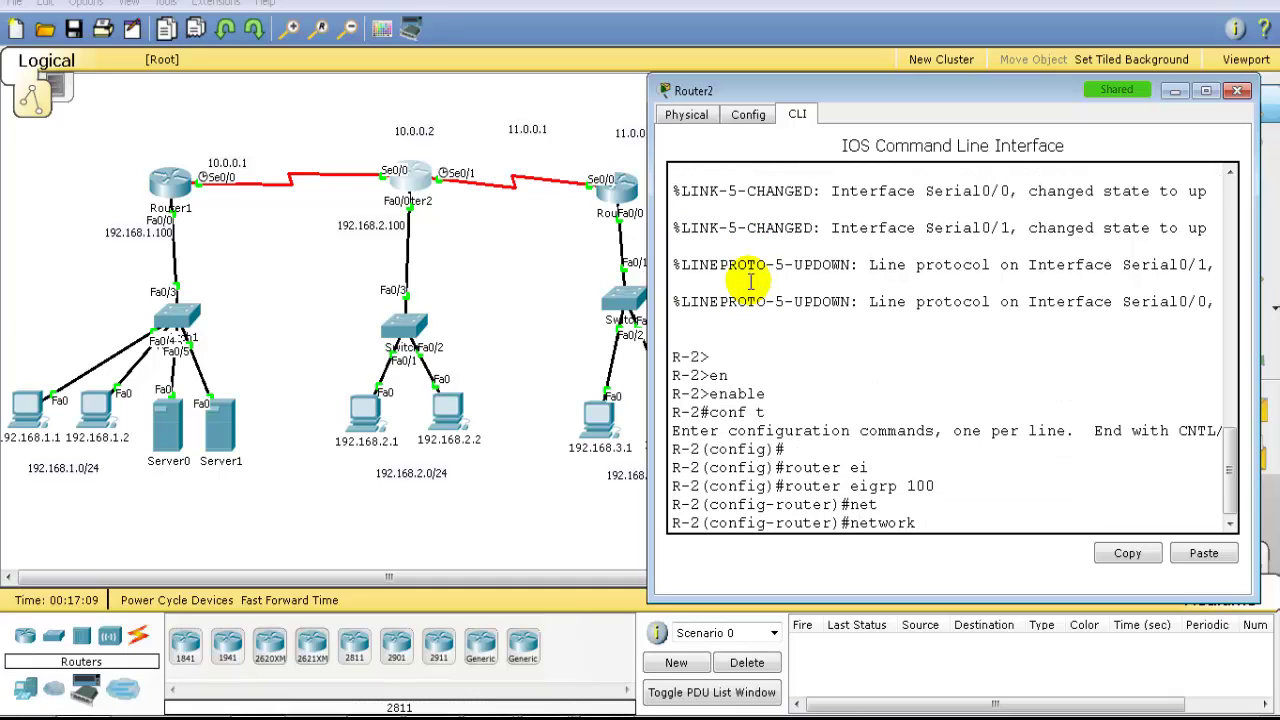
type("192.168.2.0")
key("Return")
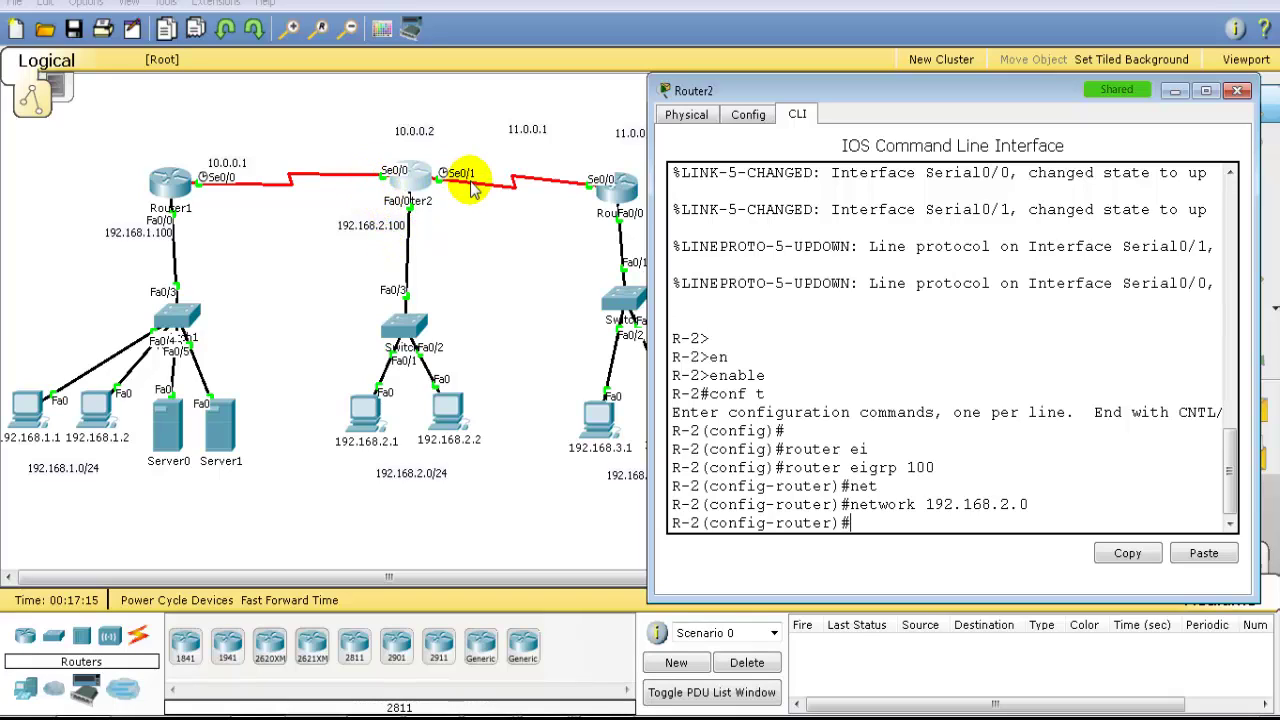
left_click_drag(775, 523, 710, 523)
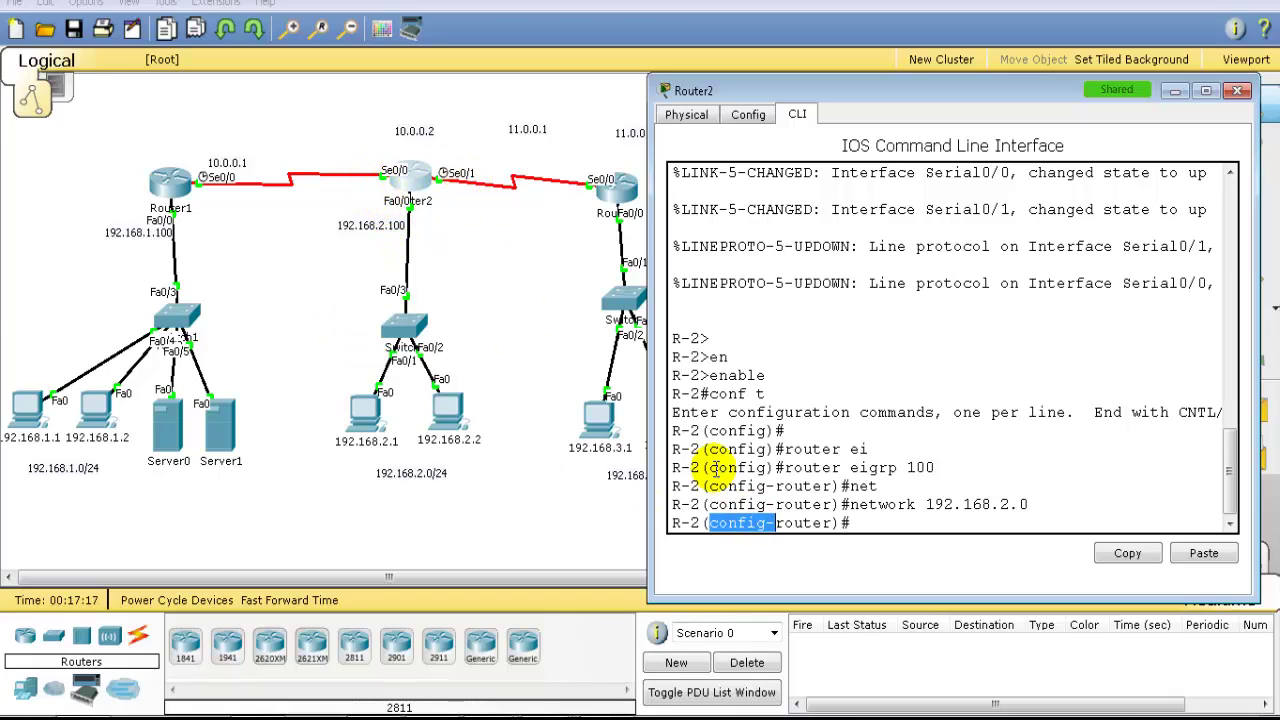
type("net")
key("Tab")
type("10.0.0.0")
key("Return")
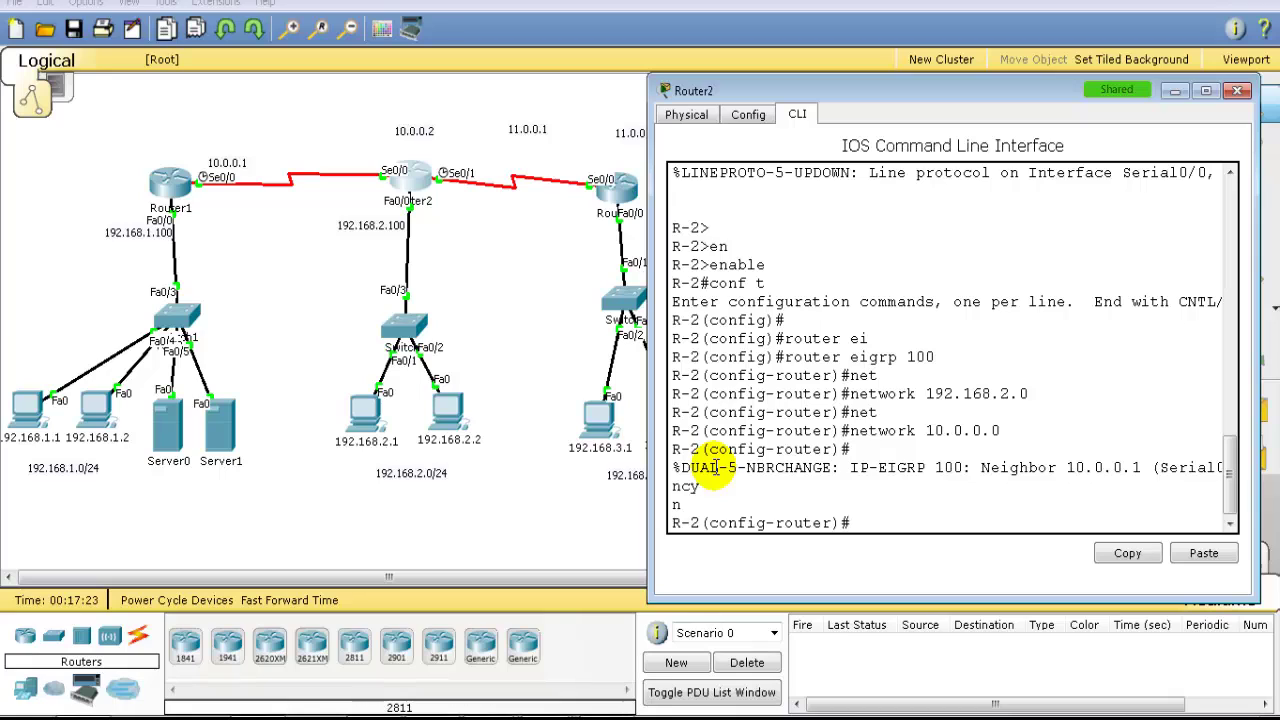
mouse_move(1003, 480)
left_mouse_down()
mouse_move(1125, 485)
mouse_move(994, 493)
mouse_move(981, 481)
mouse_move(1104, 455)
mouse_move(1146, 483)
left_mouse_up()
mouse_move(218, 176)
left_mouse_down()
mouse_move(234, 148)
mouse_move(366, 142)
left_mouse_up()
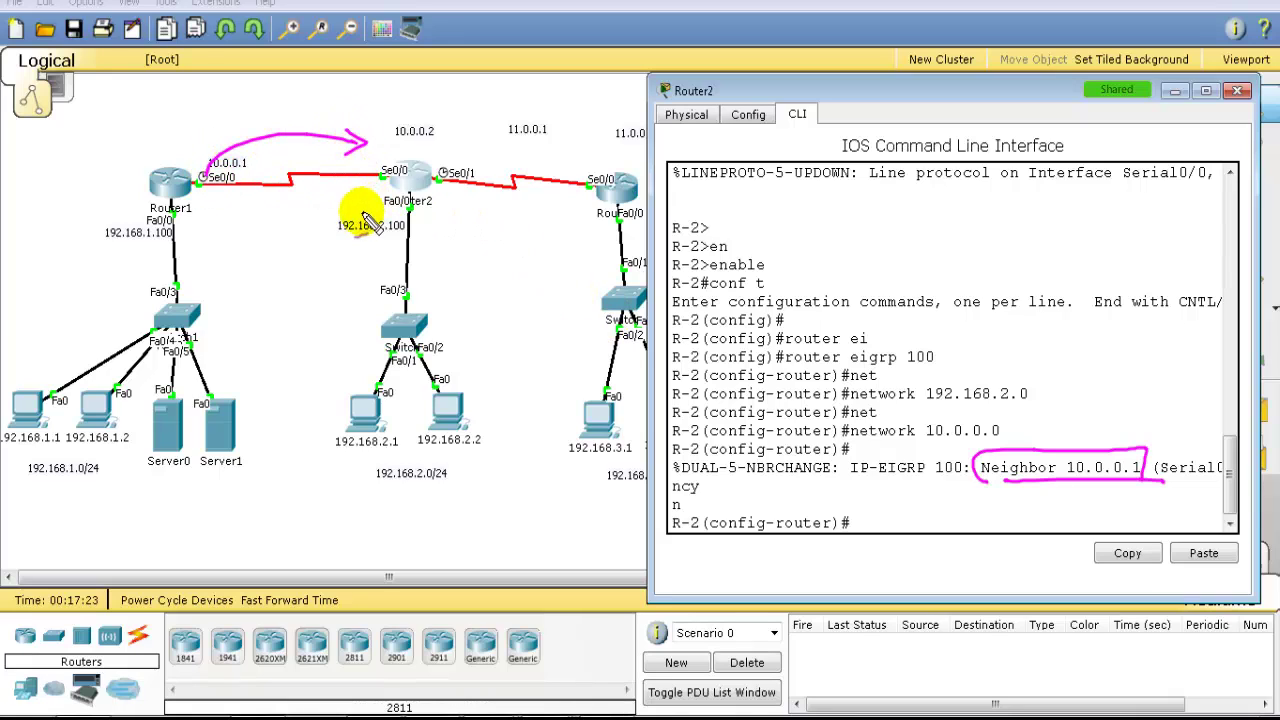
mouse_move(372, 200)
left_mouse_down()
mouse_move(321, 219)
mouse_move(263, 211)
mouse_move(278, 211)
mouse_move(270, 264)
mouse_move(317, 248)
left_mouse_up()
key("Escape")
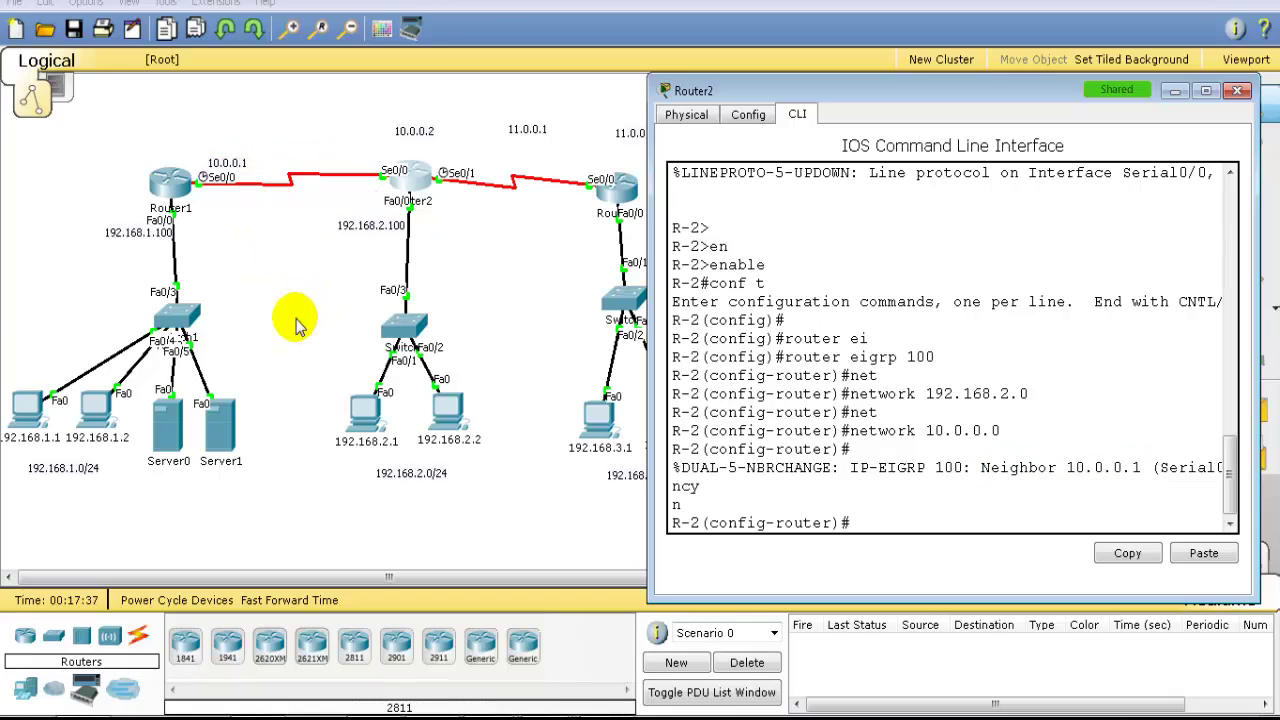
Step: Display Router2's EIGRP neighbors from router configuration mode and check the neighbor's address
key("Return")
key("Return")
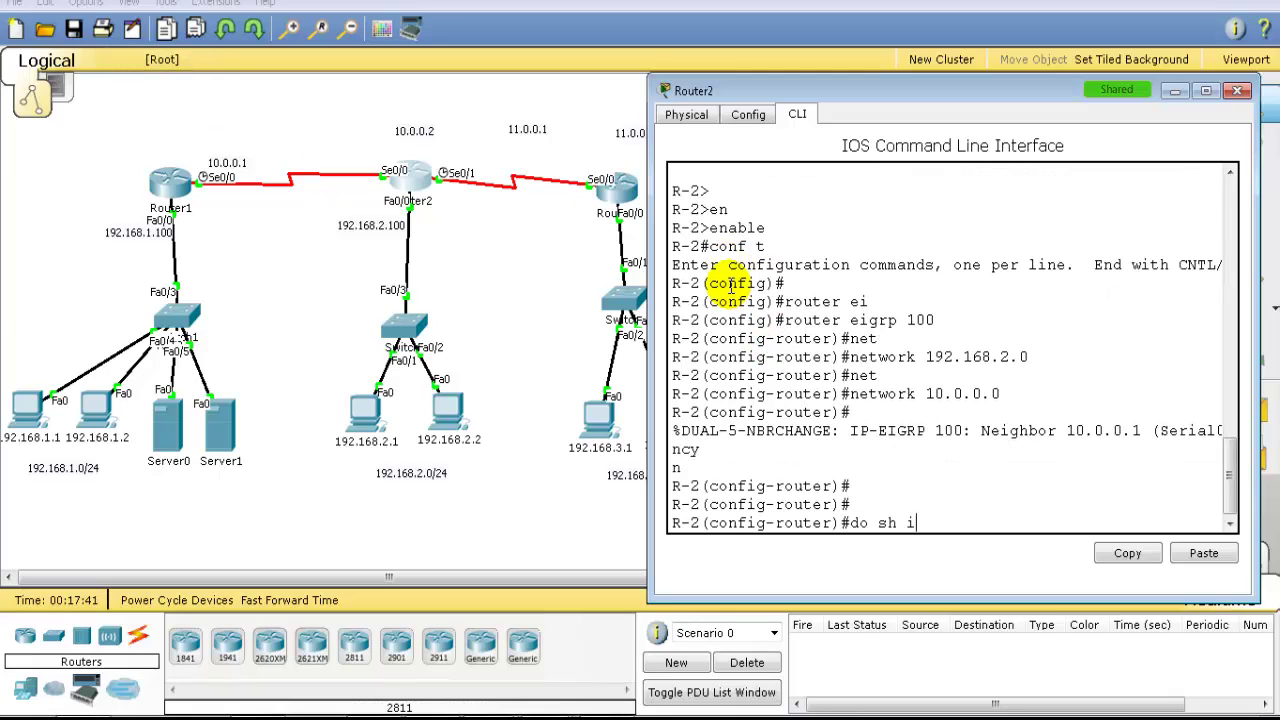
type("do sh ip ospf nei")
key("Return")
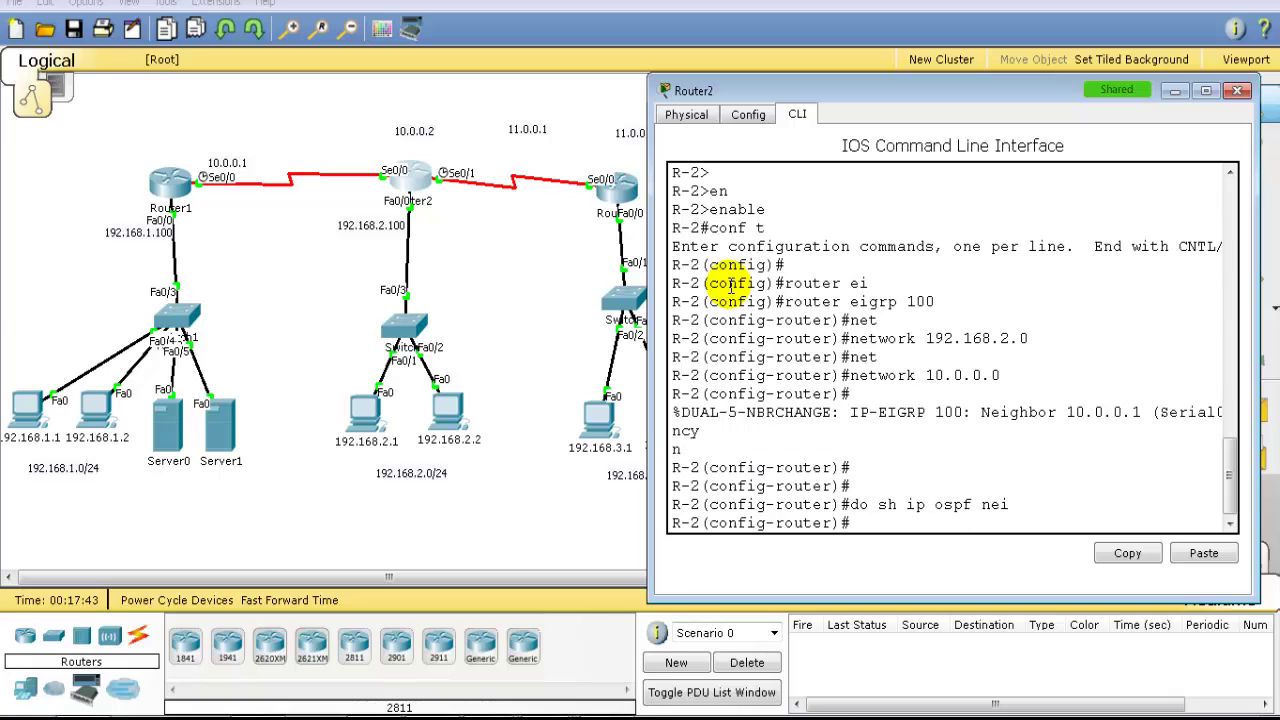
key("Up")
key("BackSpace")
type("eigrp nei")
key("Return")
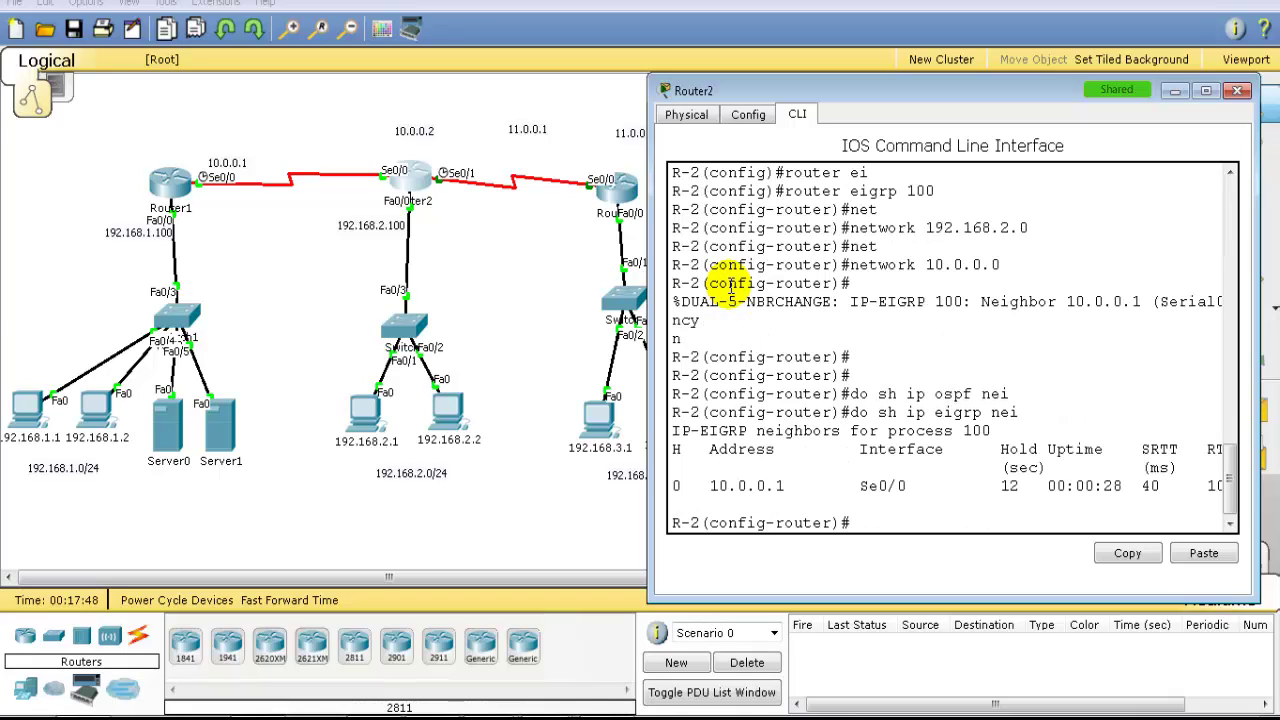
left_click_drag(708, 486, 814, 484)
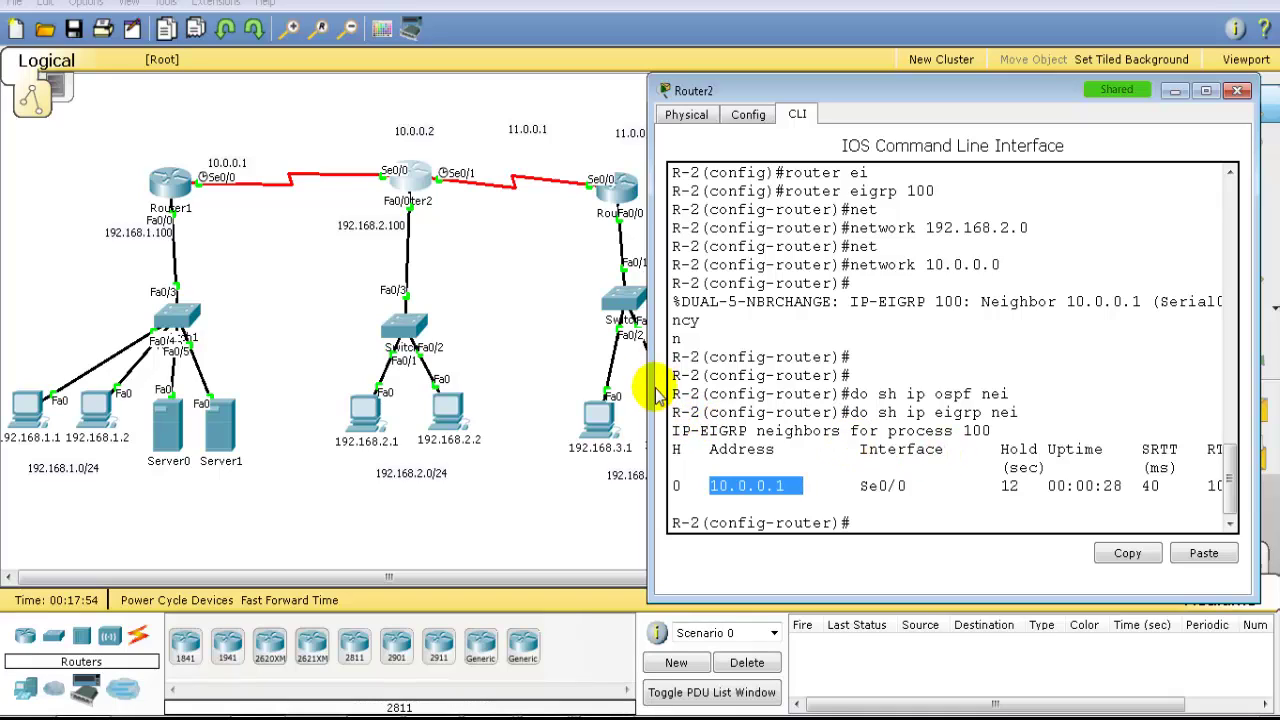
left_click(834, 480)
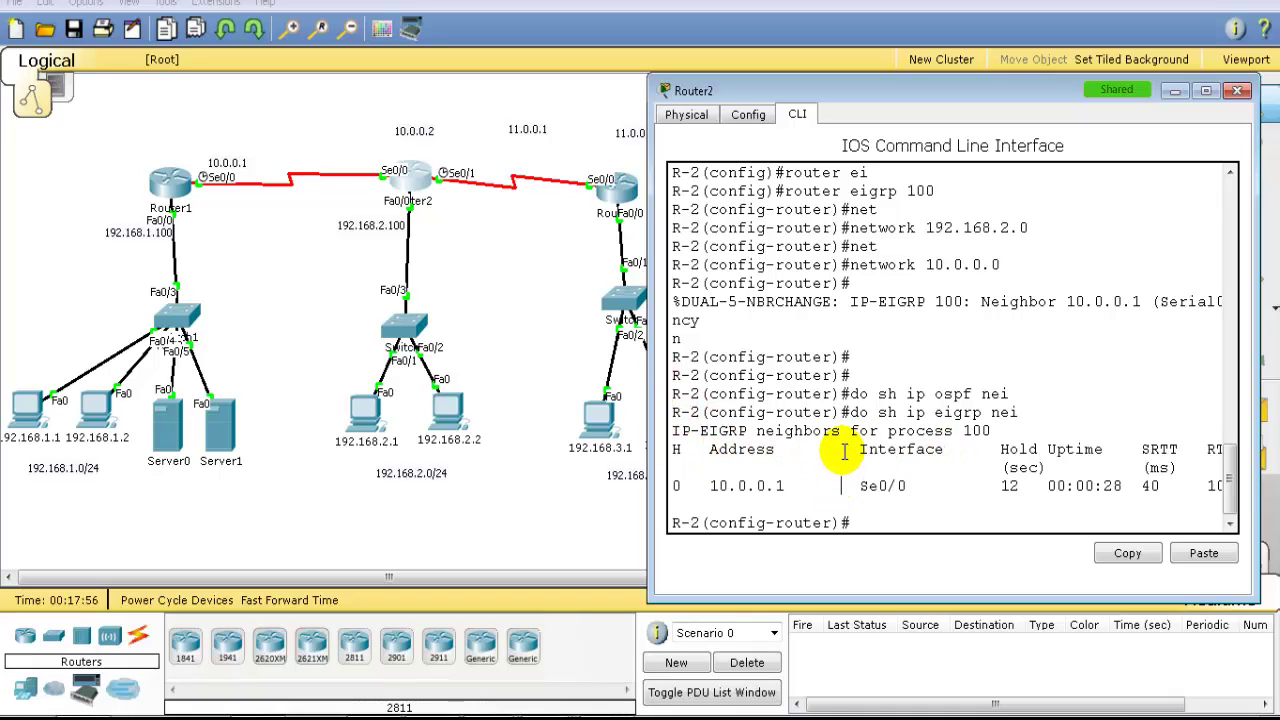
Step: Advertise network 11.0.0.0 in Router2's EIGRP process and end the configuration session
type("net")
key("Tab")
type("11.0.0.")
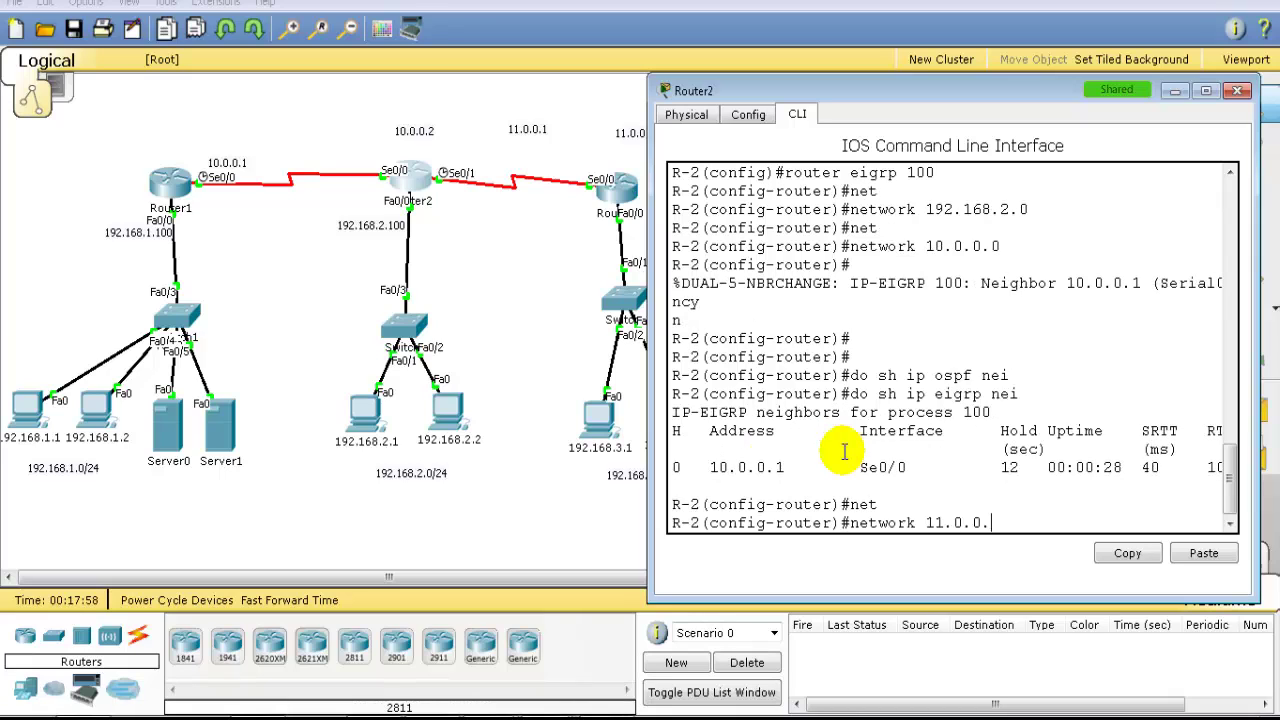
type("0")
key("Return")
key("Return")
type("end")
key("Return")
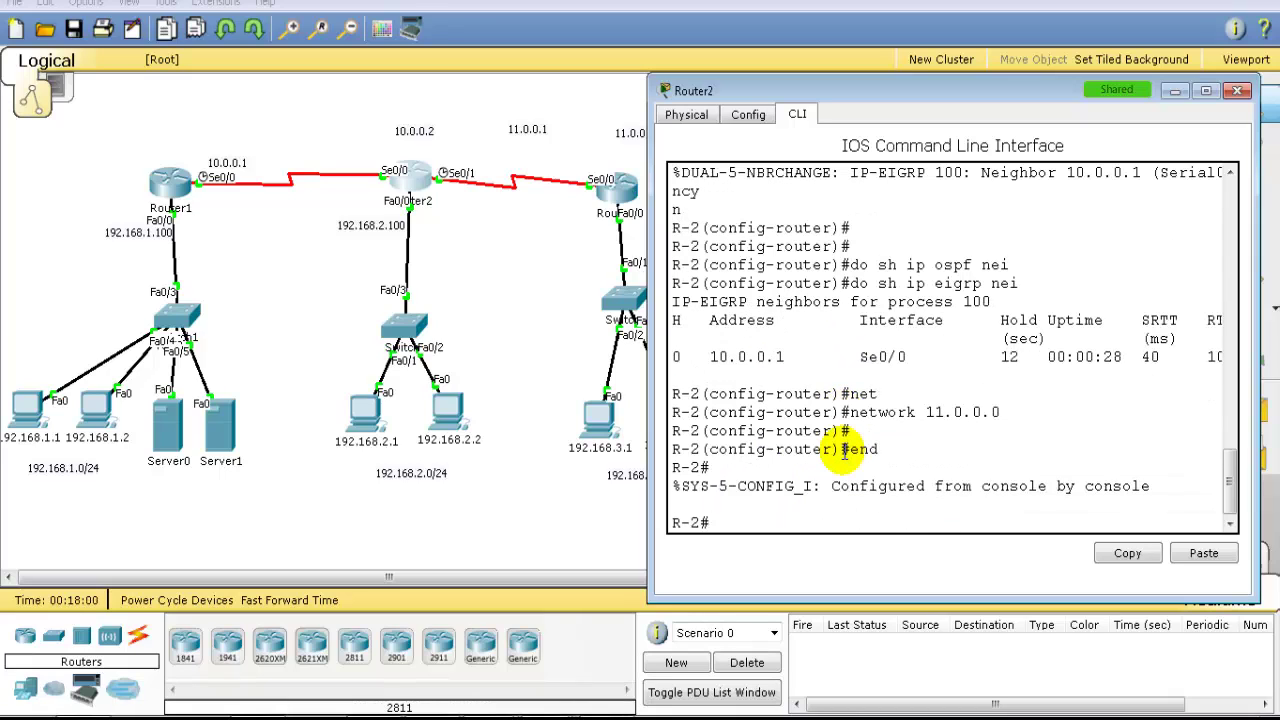
Step: Open Router3's command line interface beside the network topology
left_click(627, 237)
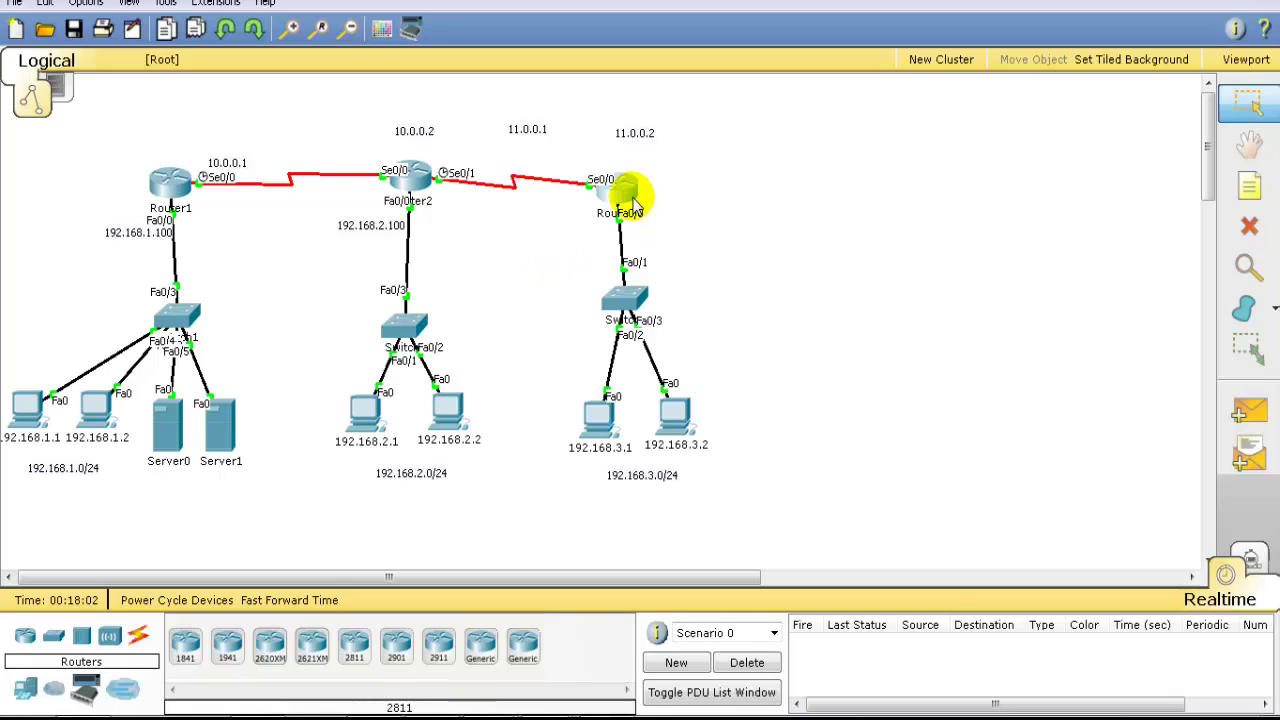
left_click(632, 195)
left_click_drag(600, 114, 903, 117)
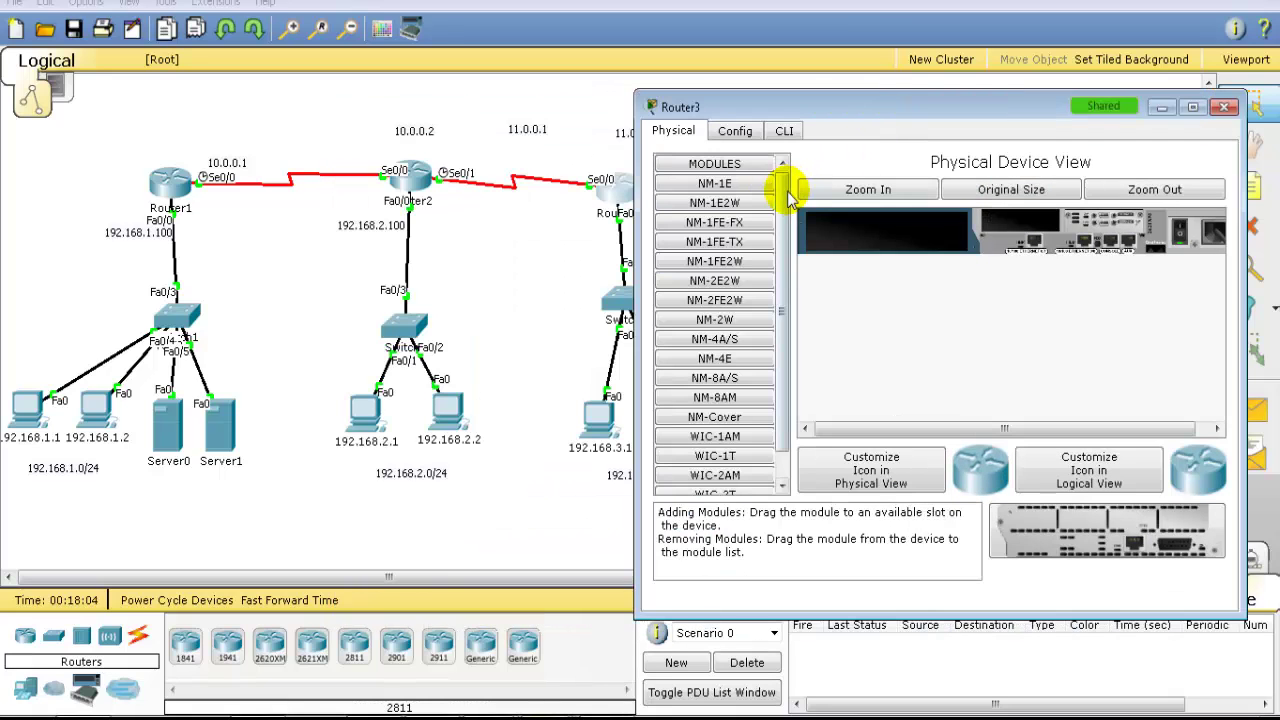
left_click(783, 129)
left_click_drag(815, 105, 831, 69)
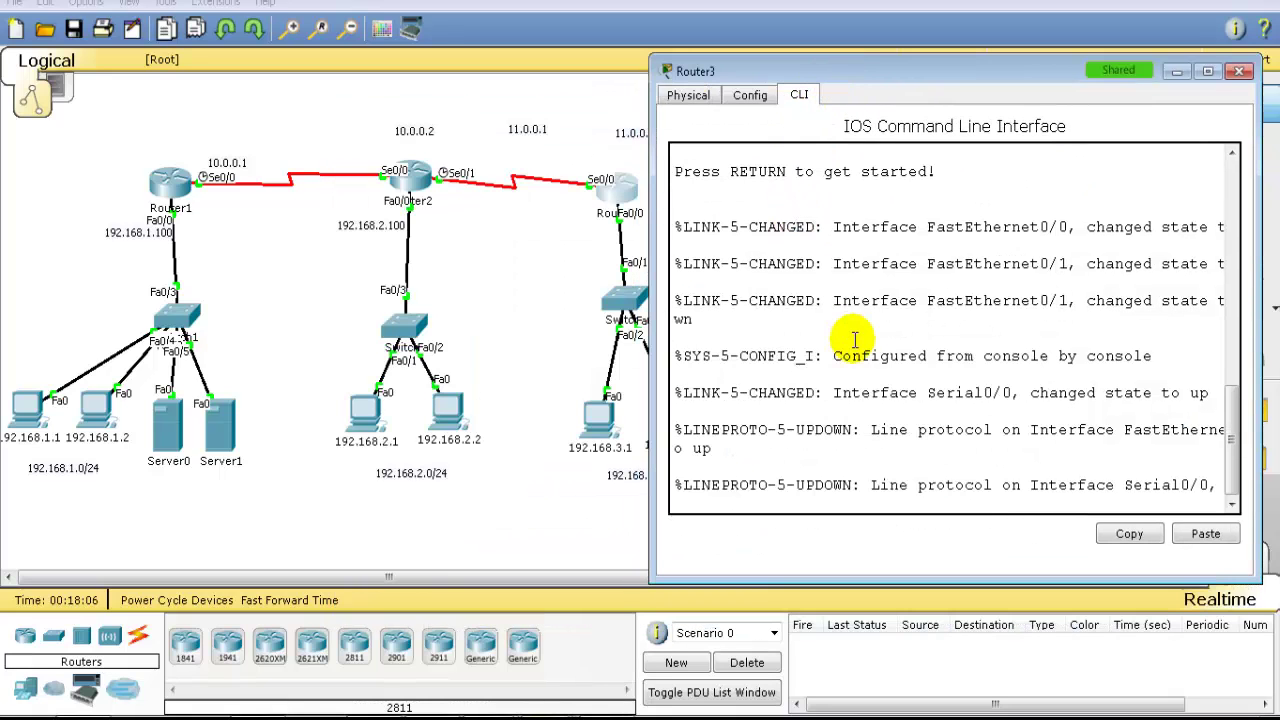
Step: Enter global configuration mode on Router3 and start the EIGRP process with autonomous system 100
key("Return")
type("e")
key("Tab")
type("n")
key("Return")
type("conf t")
key("Return")
type("route")
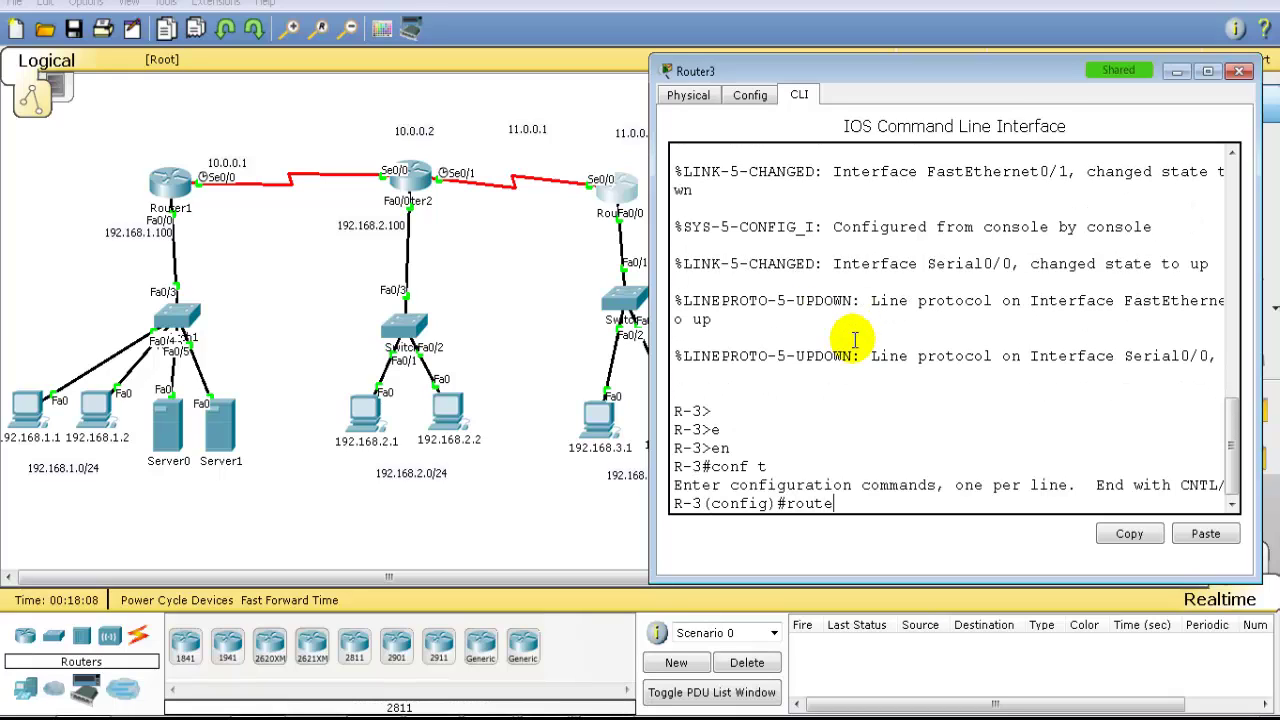
type("r ei")
key("Tab")
type("100")
key("Return")
Step: Advertise networks 192.168.3.0 and 11.0.0.0 in Router3's EIGRP process
type("net")
key("Tab")
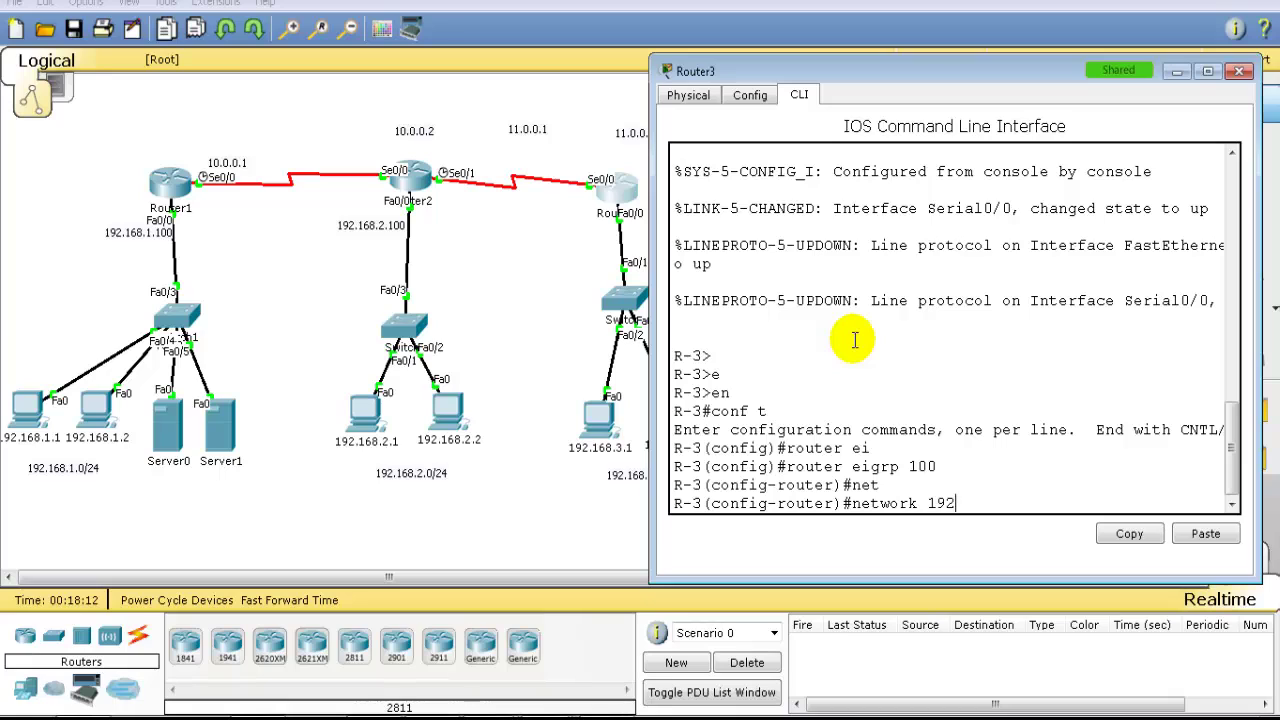
type("192.168.3.0")
key("Return")
key("Return")
type("net")
key("Tab")
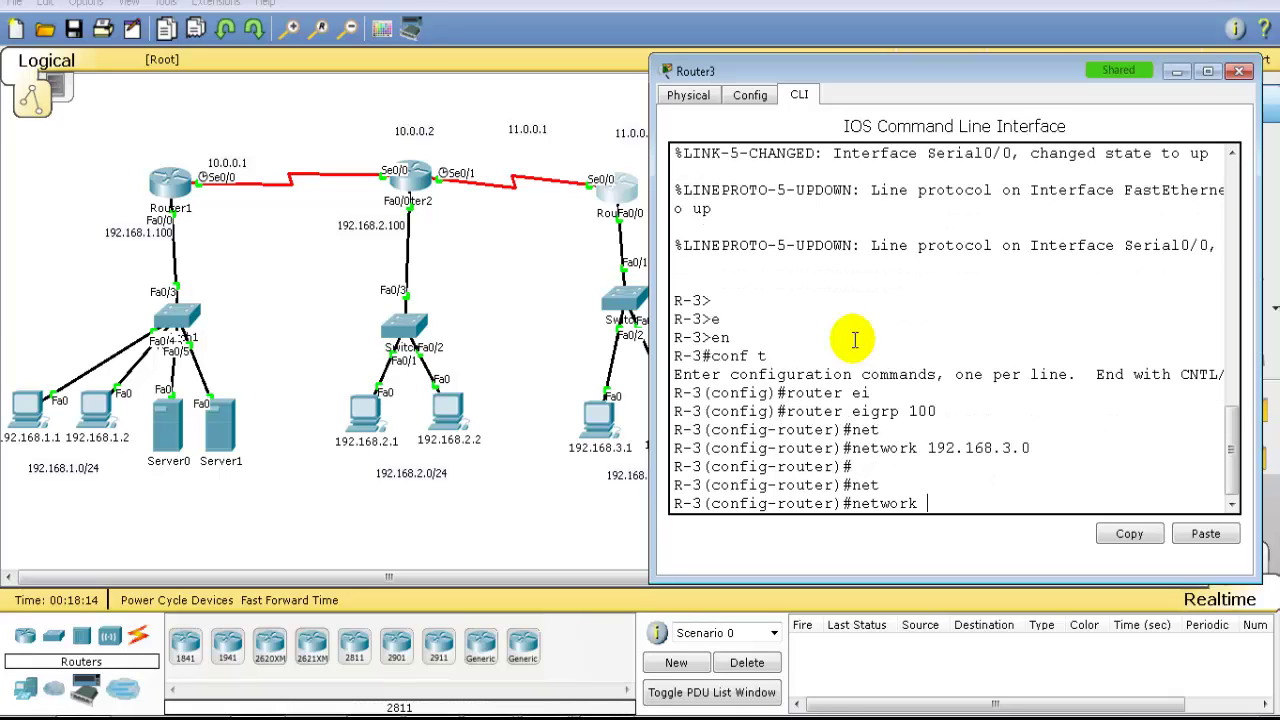
type("11.0.0.0")
key("Return")
Step: End Router3's configuration session and bring the full network topology back into view
type("end")
key("Return")
key("Return")
key("Return")
type("end")
key("Return")
key("Return")
key("Return")
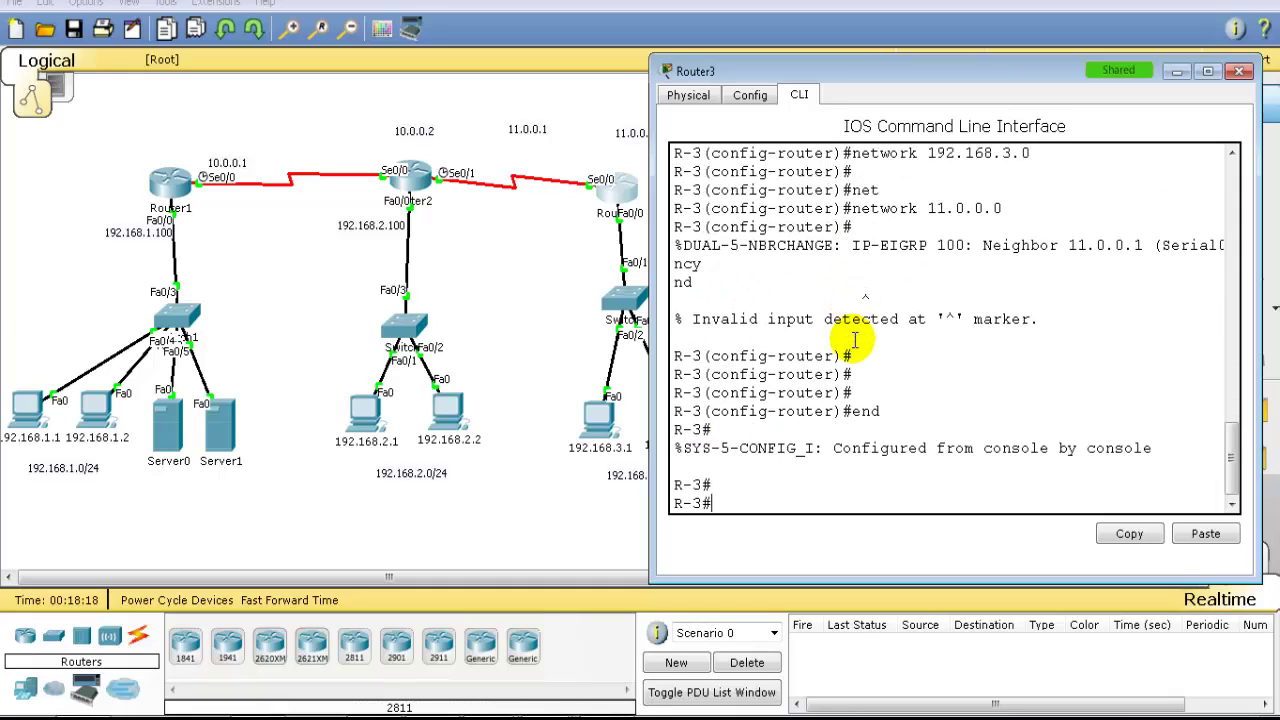
left_click(530, 291)
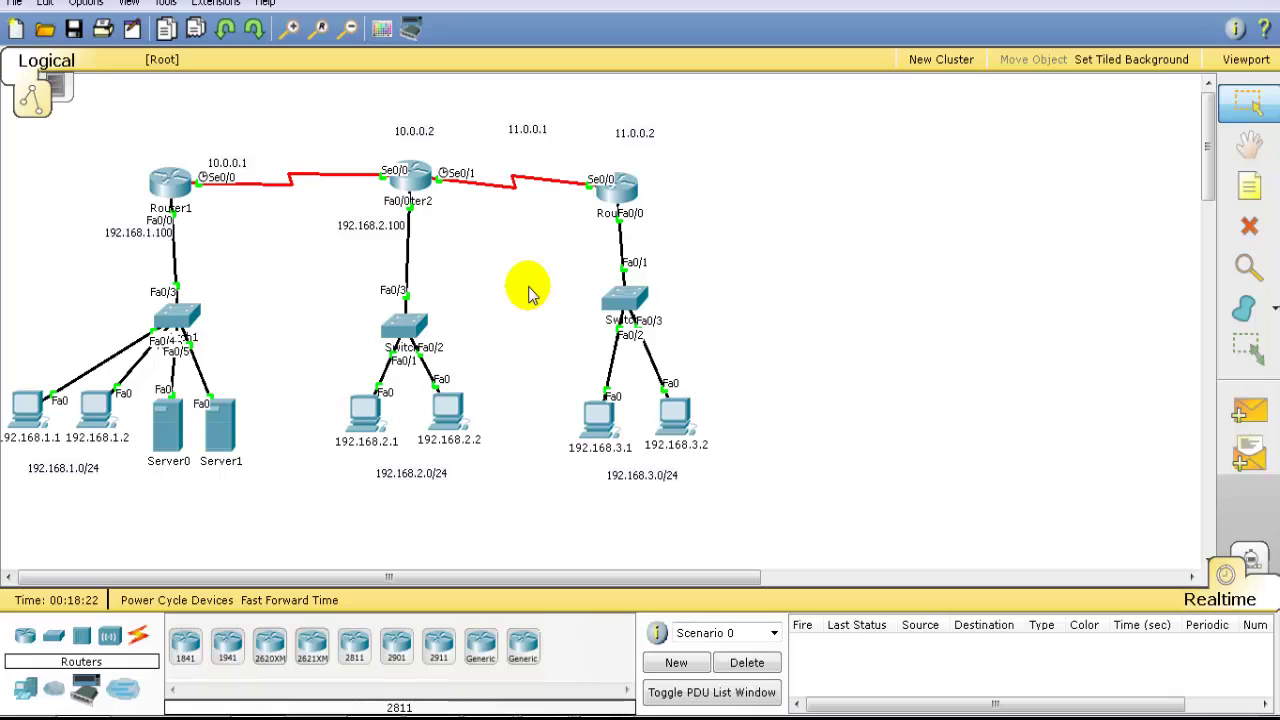
Step: Open Router2's command line interface and display its EIGRP neighbors
left_click(413, 170)
left_click(560, 230)
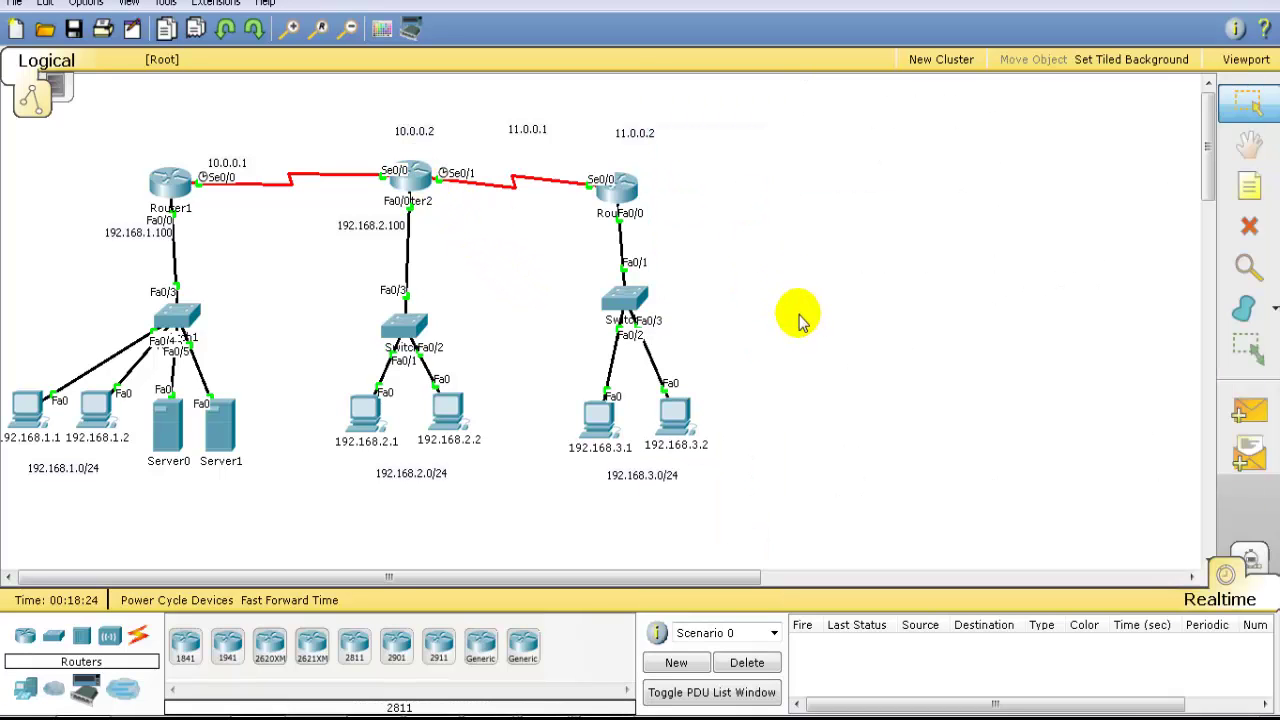
left_click(426, 178)
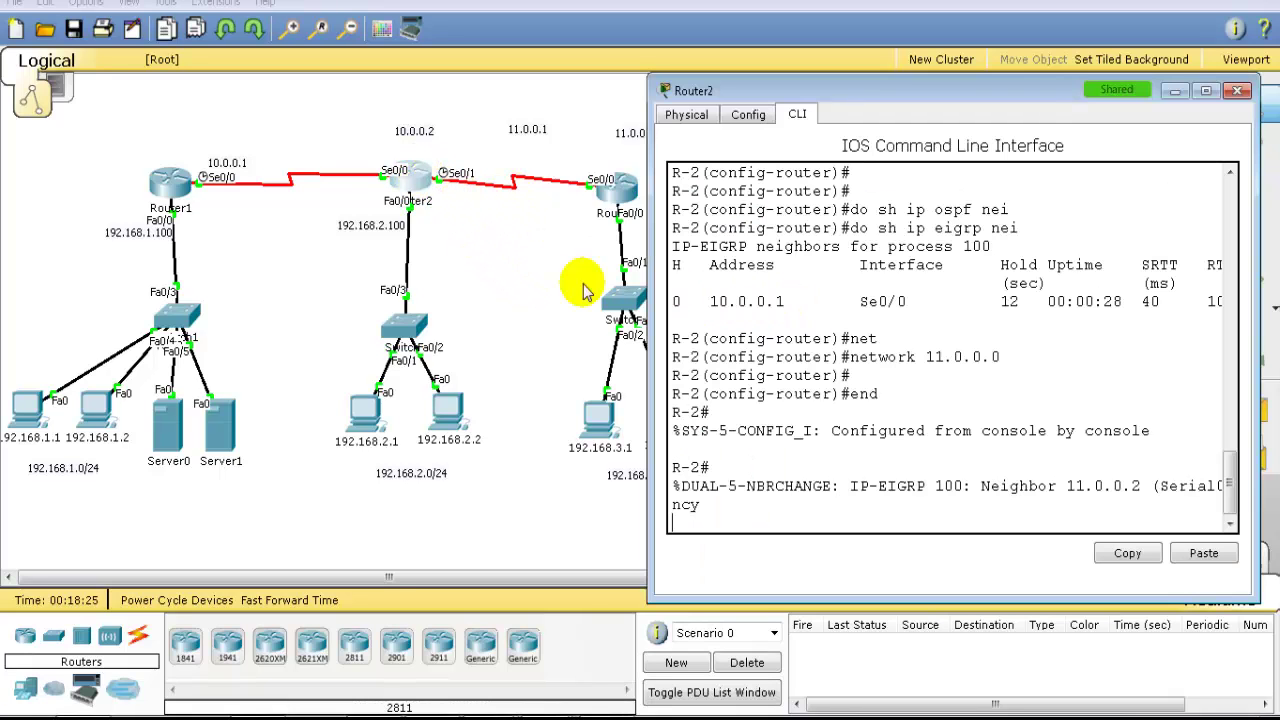
left_click(850, 410)
key("Return")
key("Return")
type("sh ip ei")
key("Tab")
type("ne")
key("Tab")
key("Return")
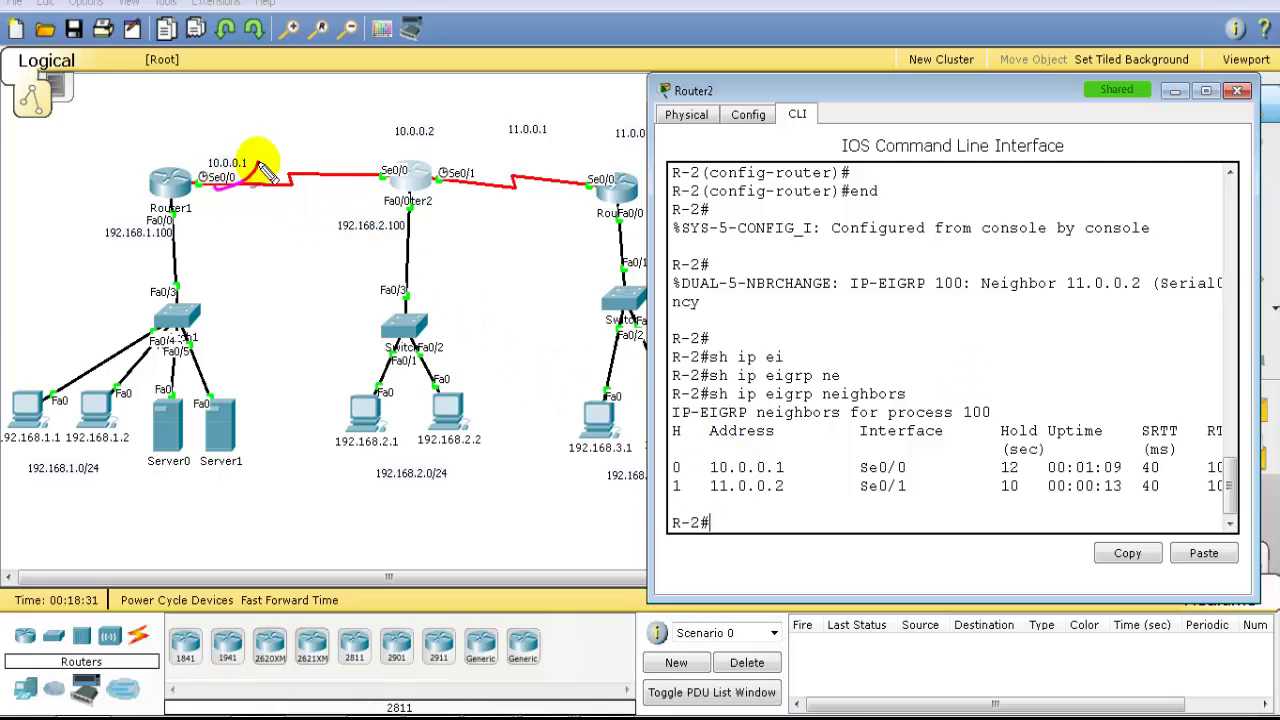
Step: Compare the addresses and interfaces in Router2's neighbor table with the serial links in the topology
mouse_move(748, 495)
left_mouse_down()
mouse_move(705, 477)
mouse_move(790, 469)
mouse_move(703, 501)
mouse_move(795, 495)
left_mouse_up()
mouse_move(612, 185)
left_mouse_down()
mouse_move(606, 160)
mouse_move(578, 188)
mouse_move(600, 193)
left_mouse_up()
mouse_move(880, 452)
left_mouse_down()
mouse_move(914, 471)
mouse_move(855, 505)
mouse_move(888, 508)
left_mouse_up()
mouse_move(1038, 418)
left_mouse_down()
mouse_move(996, 450)
mouse_move(1034, 442)
mouse_move(1038, 410)
left_mouse_up()
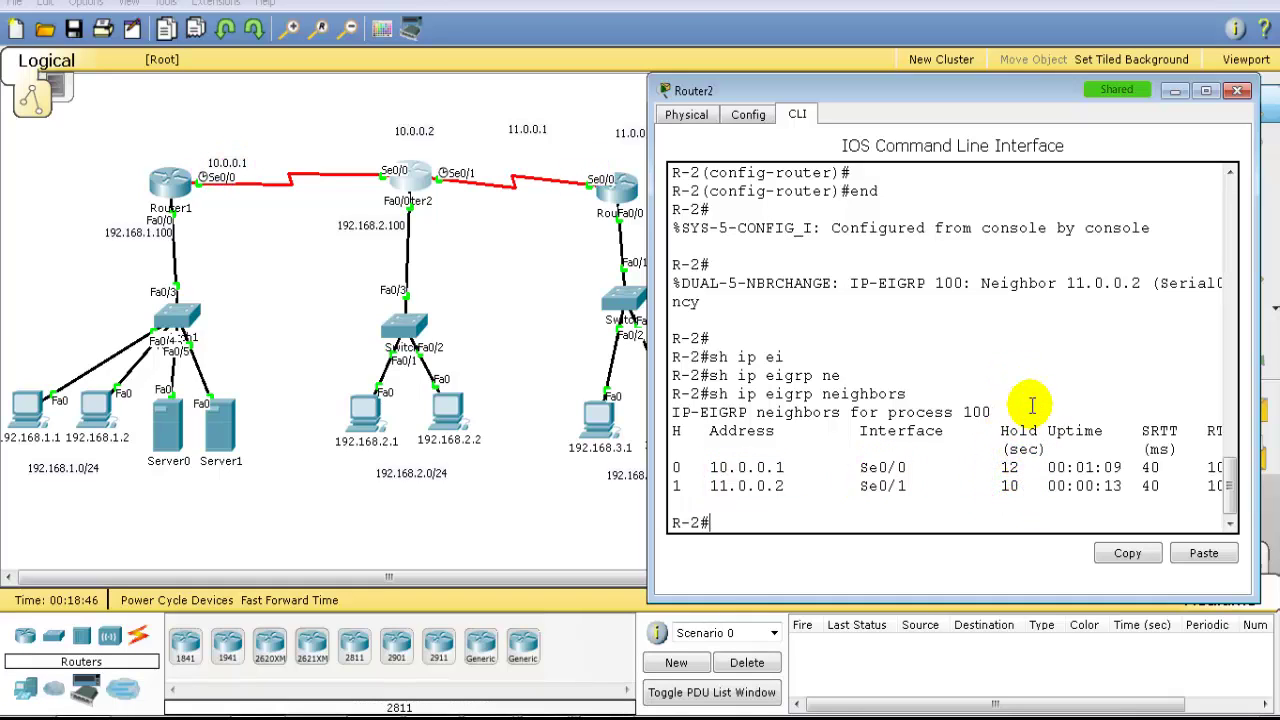
Step: Redisplay Router2's EIGRP neighbor table several times and check how the hold time of each neighbor changes
key("Return")
key("Up")
key("Return")
key("Return")
key("Up")
key("Return")
key("Return")
key("Up")
key("Return")
key("Up")
key("Return")
key("Return")
key("Up")
key("Return")
key("Return")
key("Return")
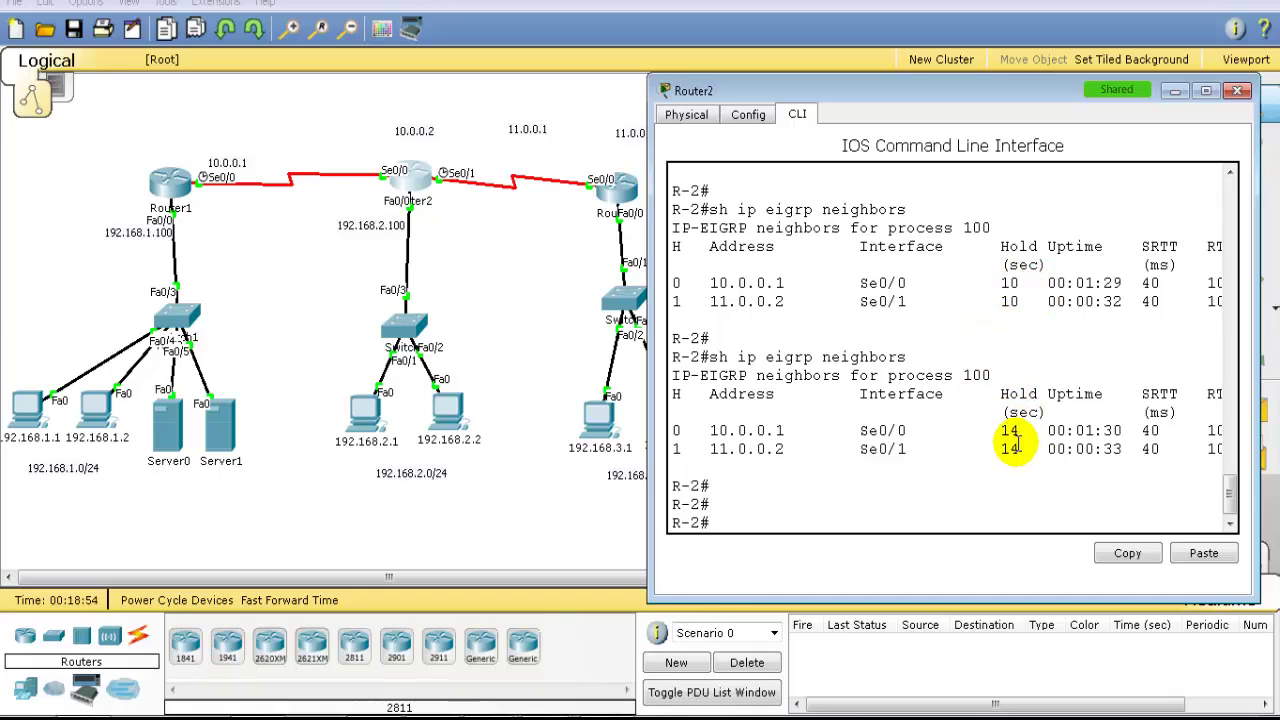
left_click_drag(1001, 432, 1042, 440)
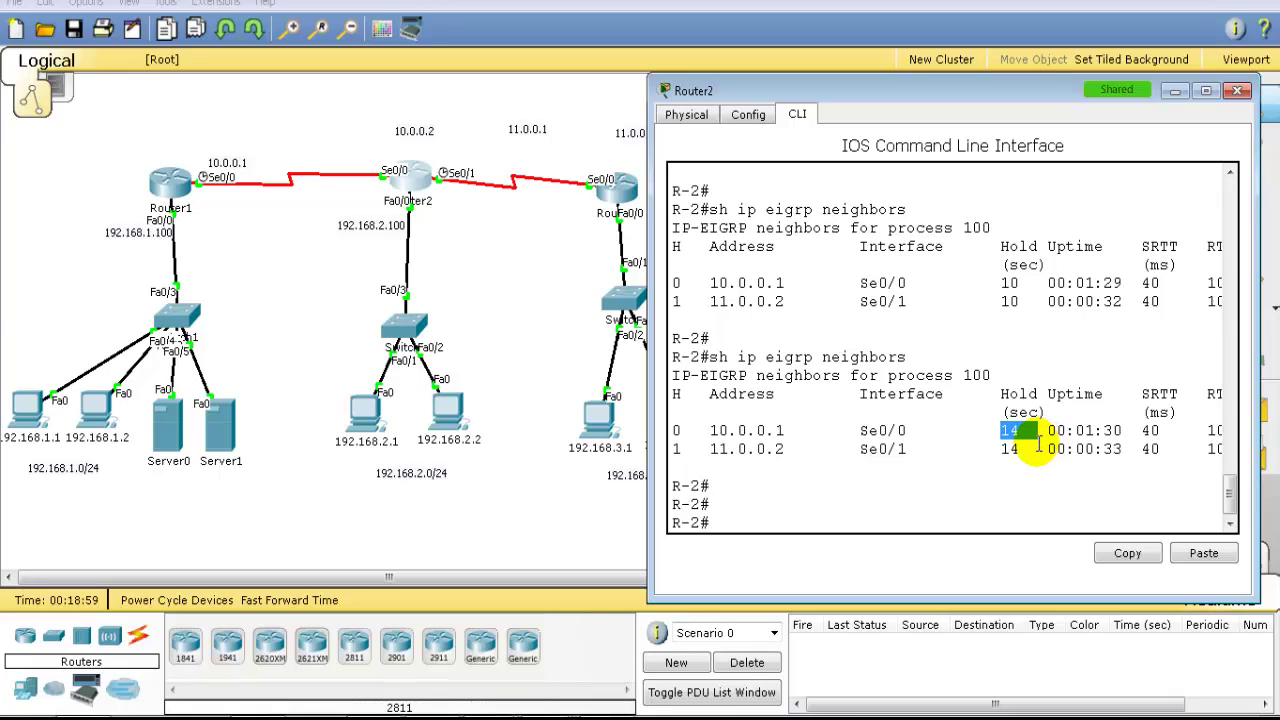
left_click(922, 450)
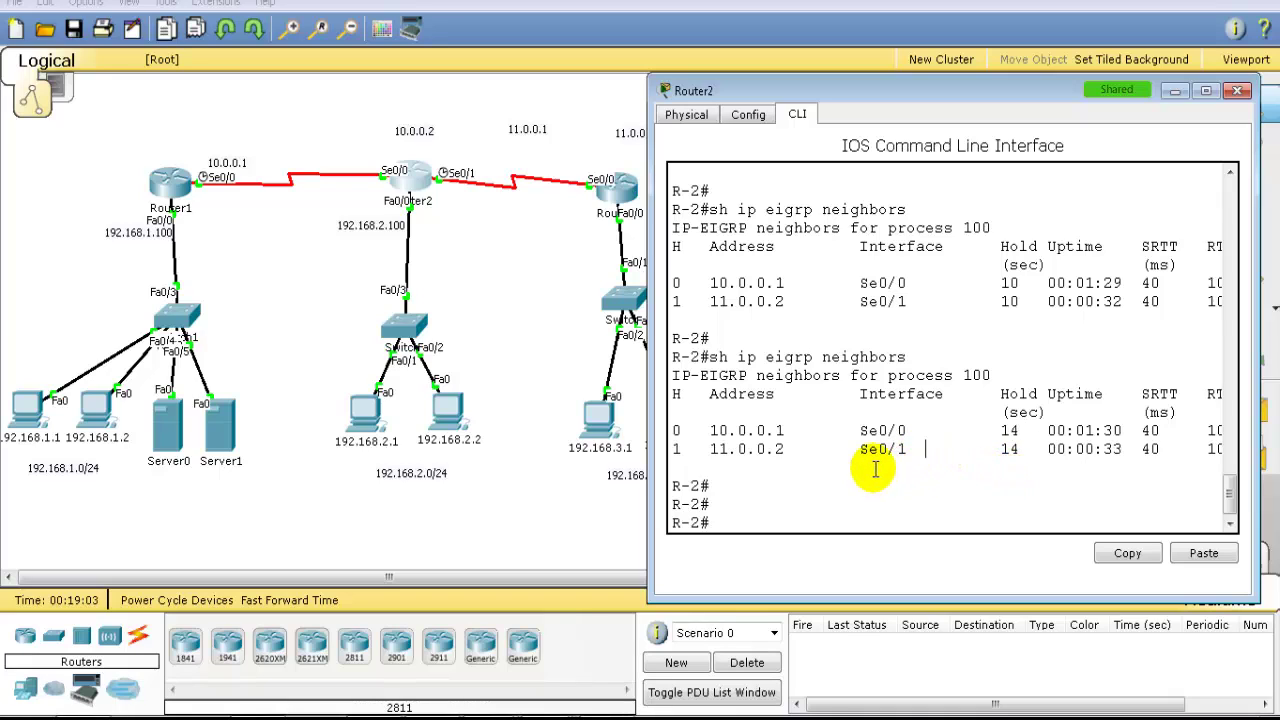
Step: Open Router1's command line interface and display its IP routing table
left_click(600, 312)
left_click(160, 182)
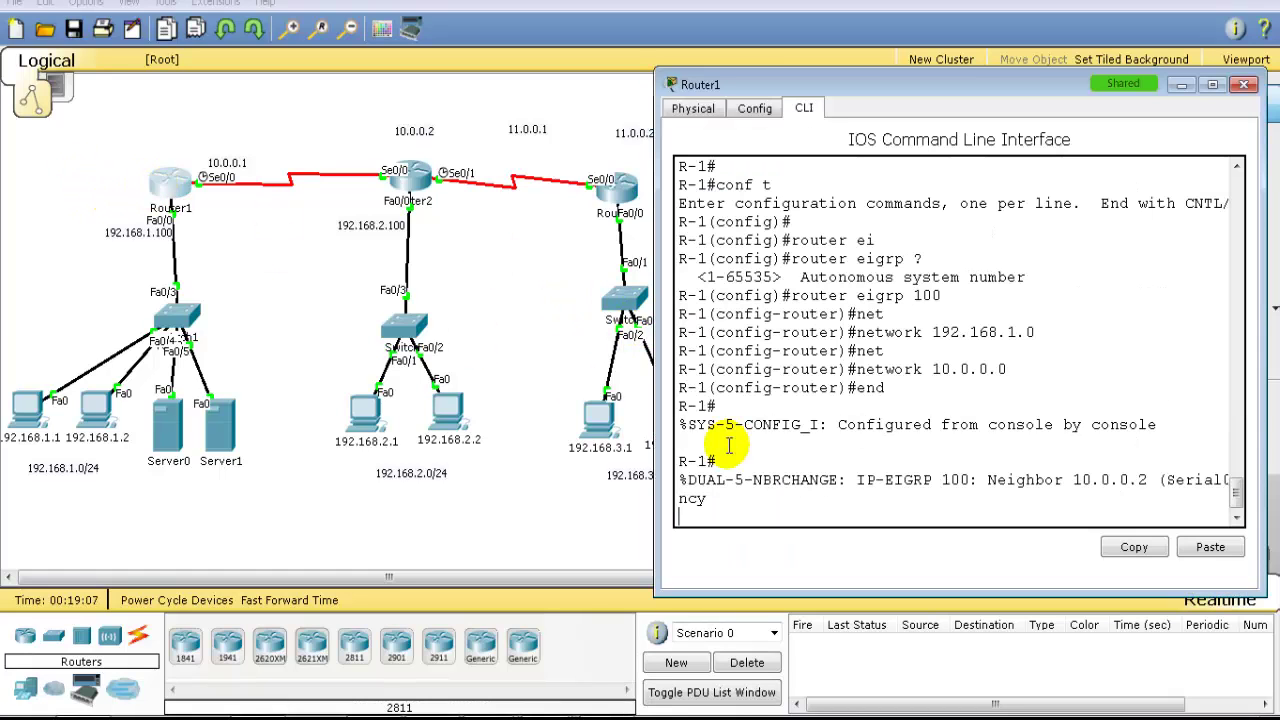
key("Return")
key("Return")
type("sh ip r")
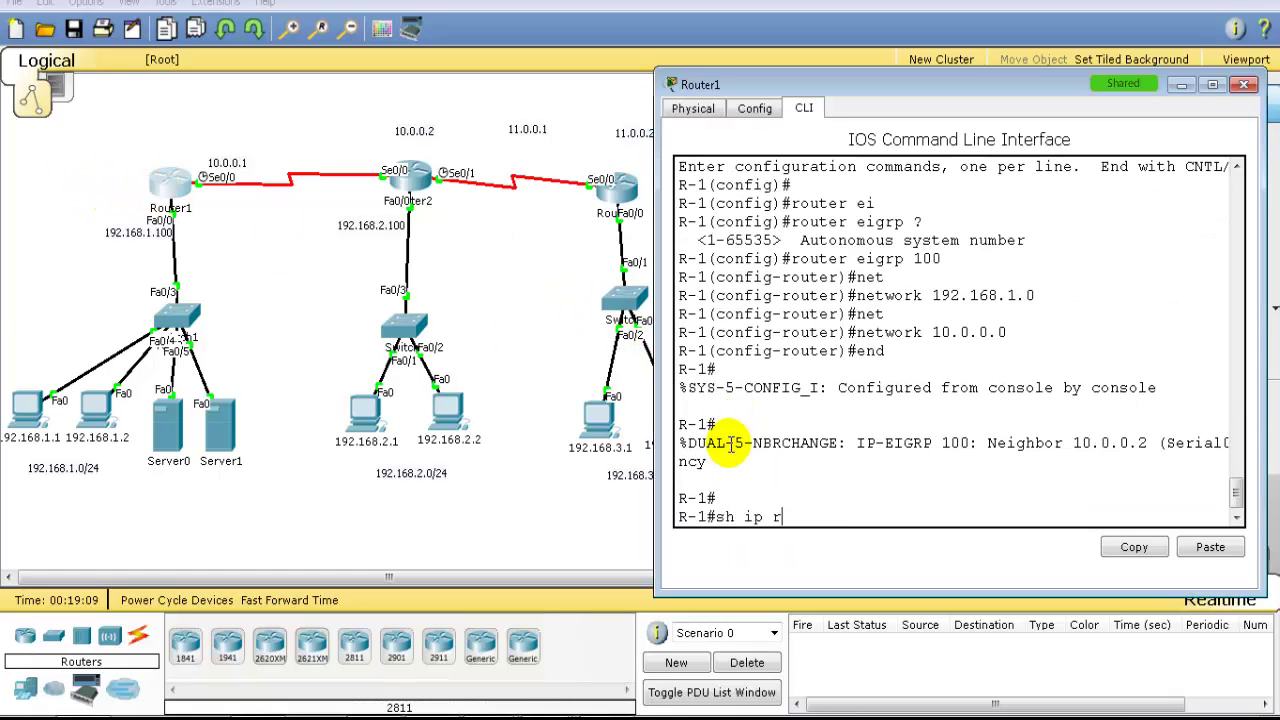
type("ou")
key("Tab")
key("Return")
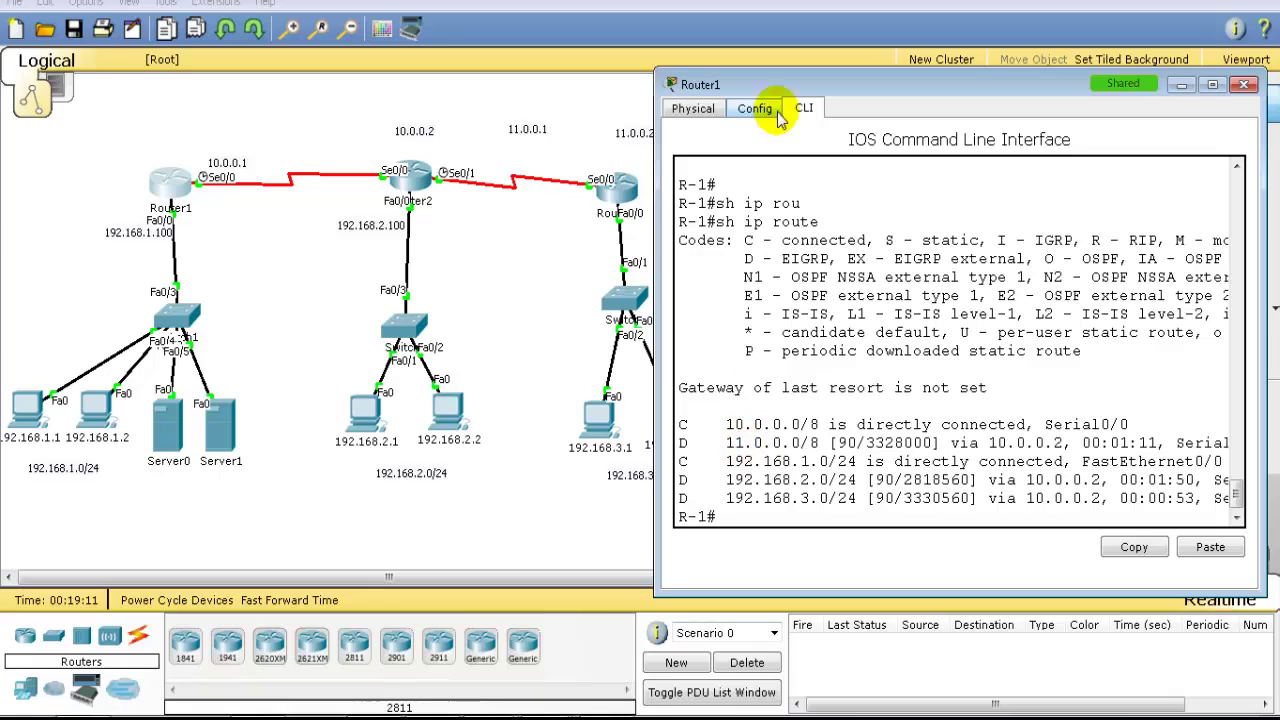
Step: Widen the Router1 window and examine the route code, administrative distance and metric of the EIGRP routes to 192.168.2.0 and 192.168.3.0
left_click_drag(654, 265, 633, 265)
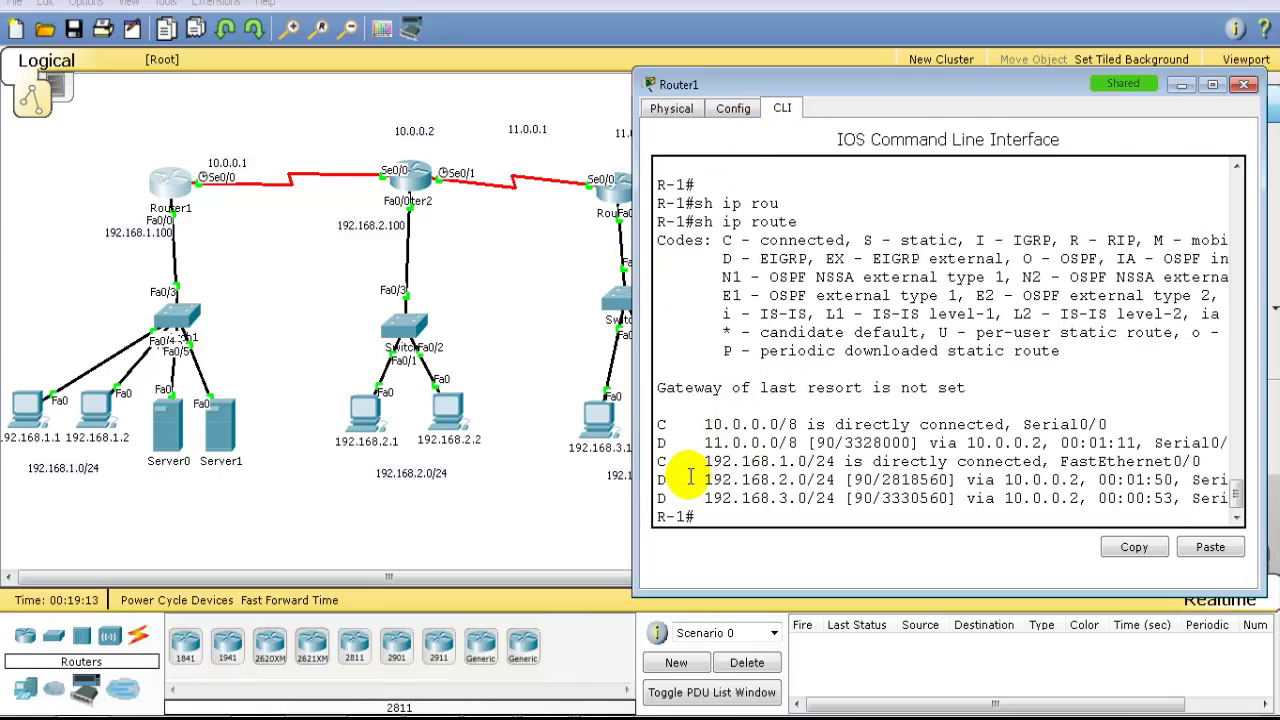
left_click_drag(661, 487, 1008, 512)
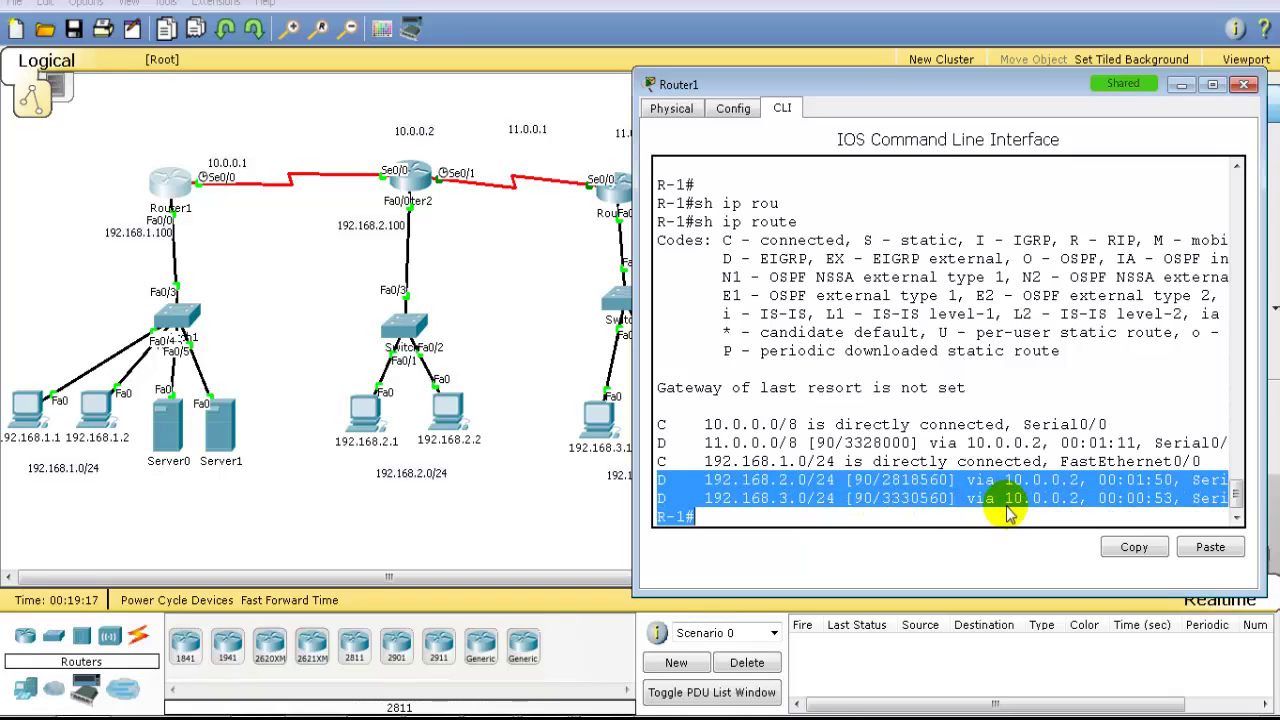
mouse_move(712, 278)
left_mouse_down()
mouse_move(821, 258)
mouse_move(705, 268)
left_mouse_up()
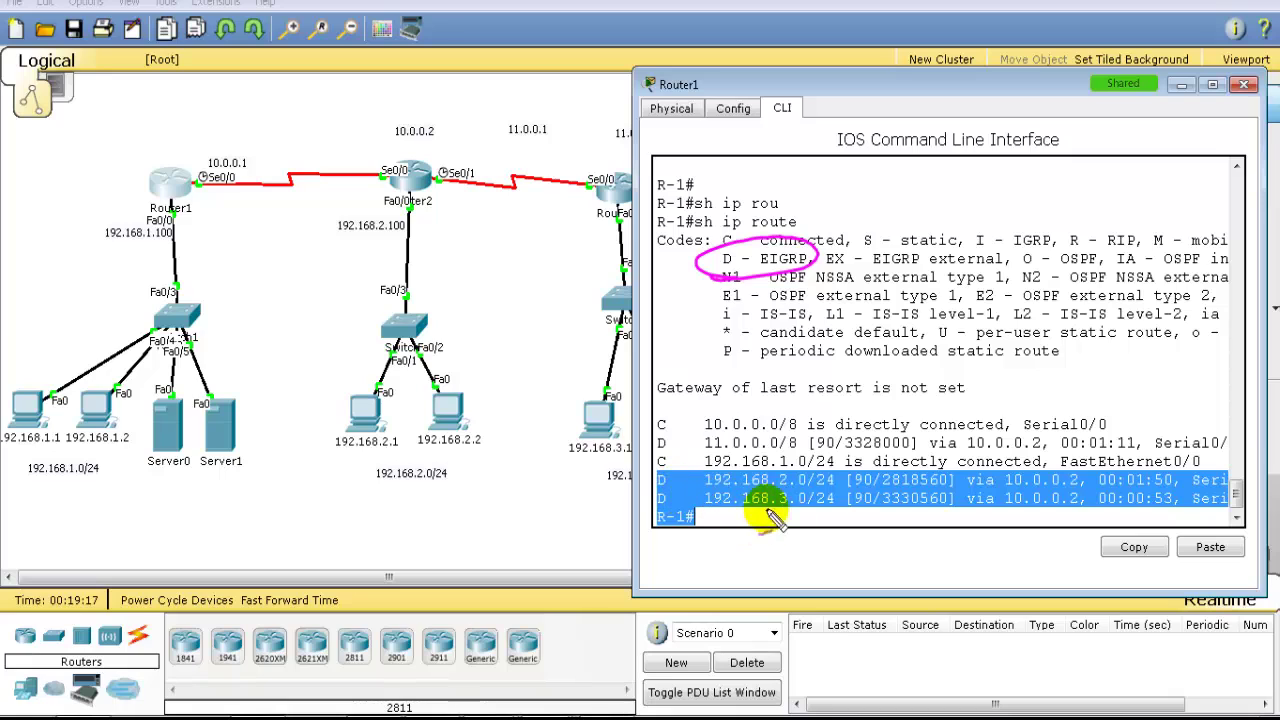
left_click_drag(870, 487, 837, 571)
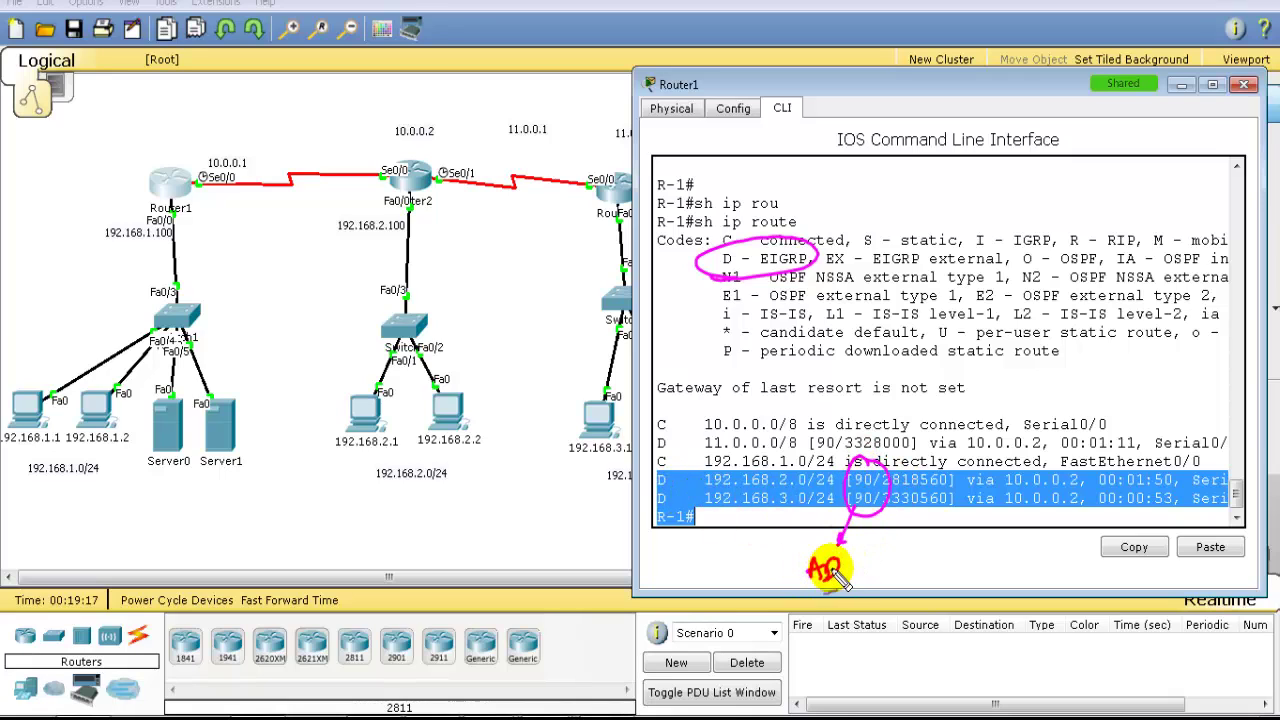
mouse_move(908, 517)
left_mouse_down()
mouse_move(903, 460)
mouse_move(939, 522)
mouse_move(916, 517)
mouse_move(946, 560)
mouse_move(924, 573)
mouse_move(984, 562)
mouse_move(958, 552)
mouse_move(893, 374)
mouse_move(898, 342)
mouse_move(1023, 346)
left_mouse_up()
left_click_drag(946, 359, 1038, 346)
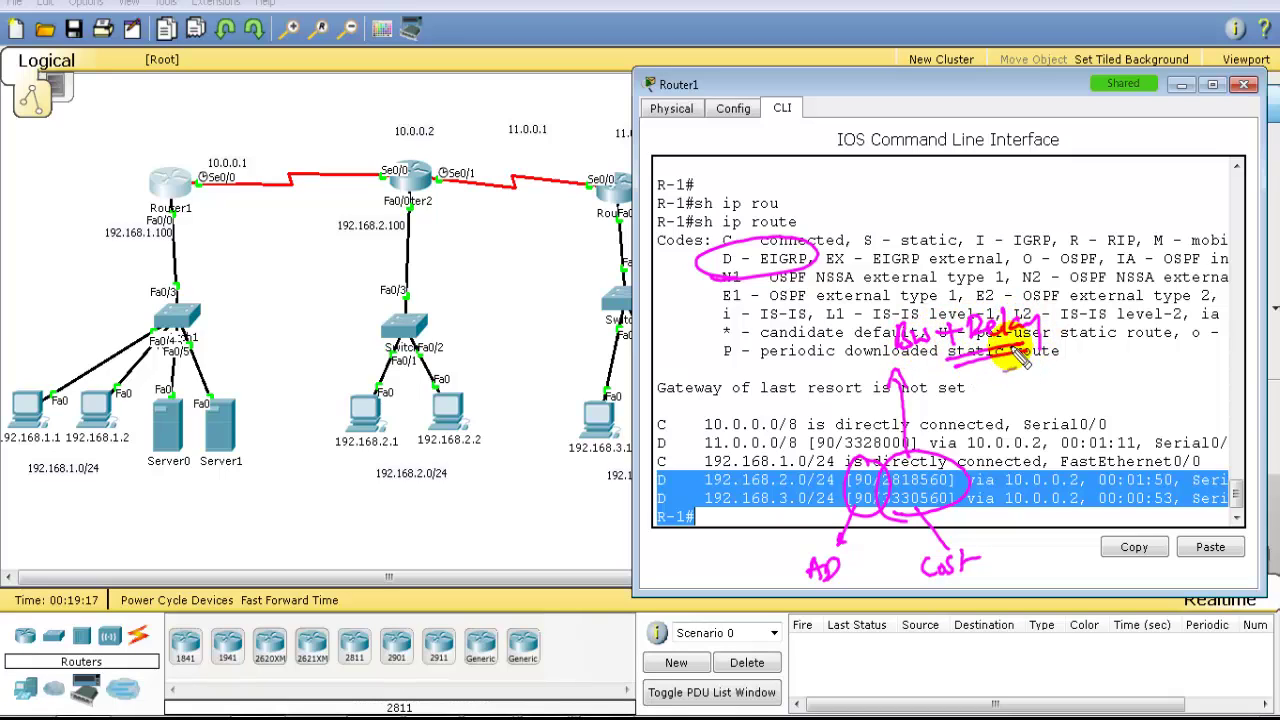
mouse_move(935, 338)
left_mouse_down()
mouse_move(891, 374)
mouse_move(892, 268)
mouse_move(904, 282)
left_mouse_up()
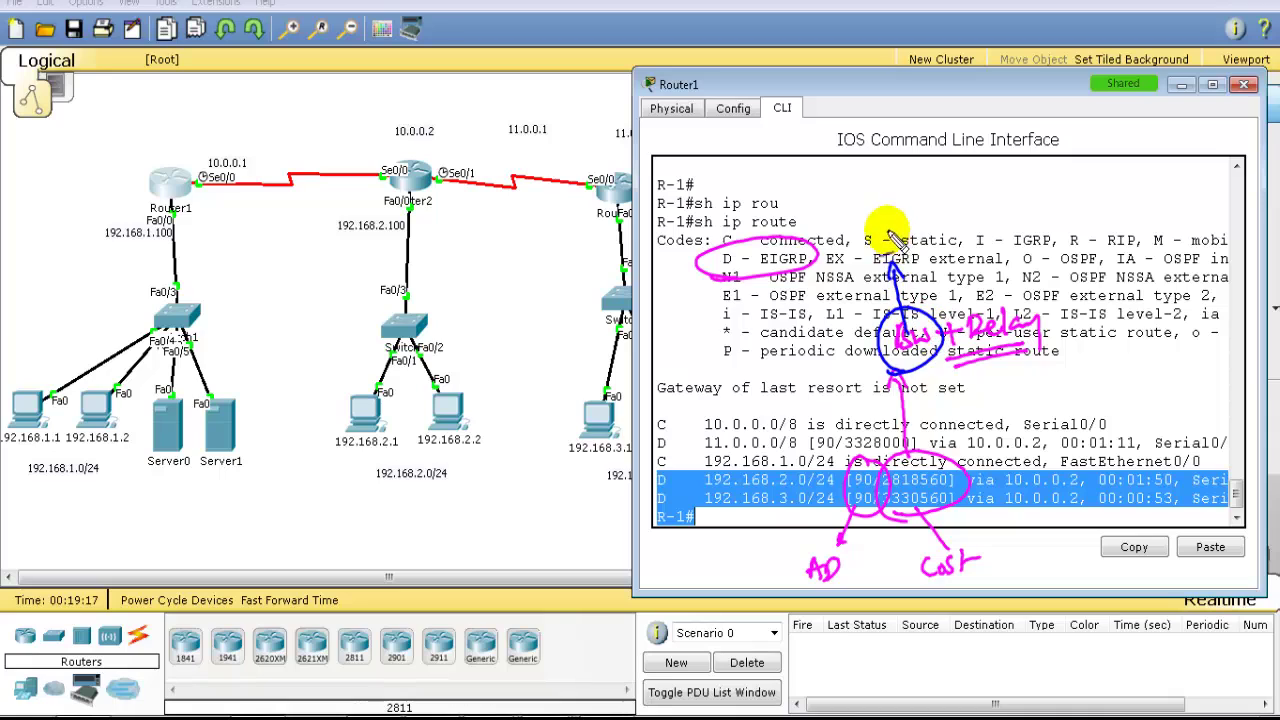
left_click_drag(868, 240, 902, 234)
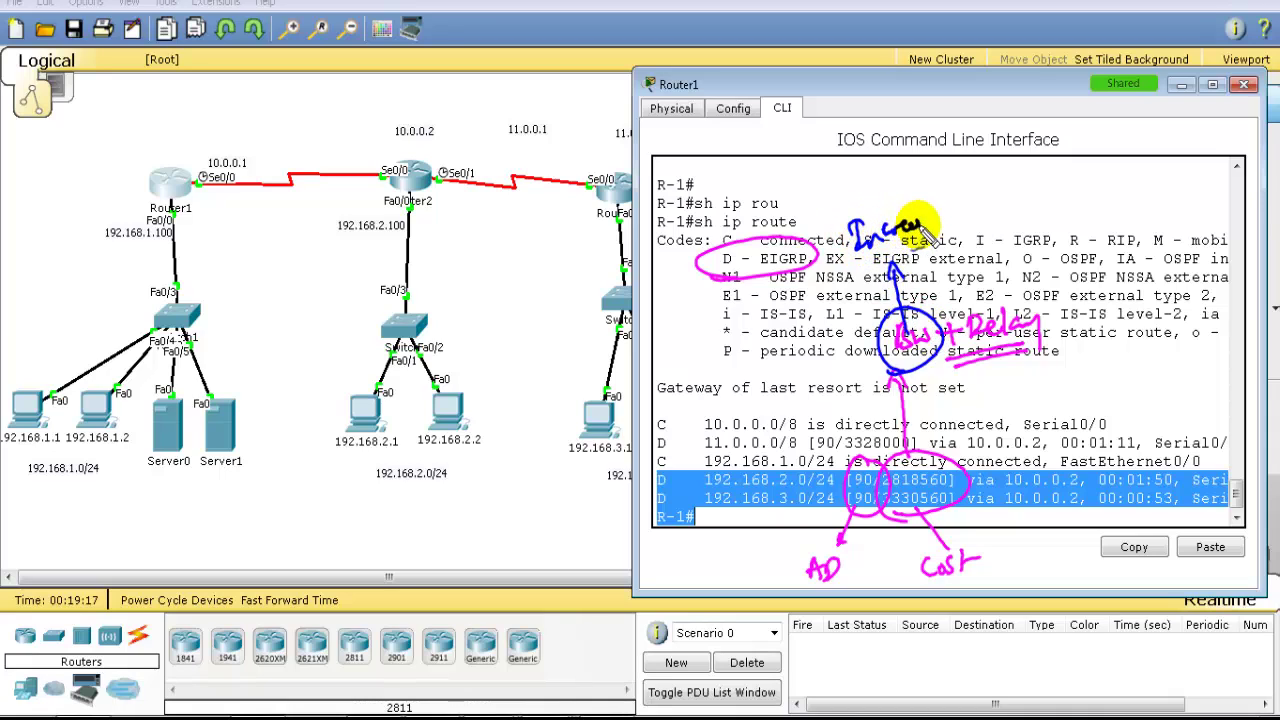
mouse_move(985, 365)
left_mouse_down()
mouse_move(1014, 320)
mouse_move(986, 271)
mouse_move(1020, 295)
left_mouse_up()
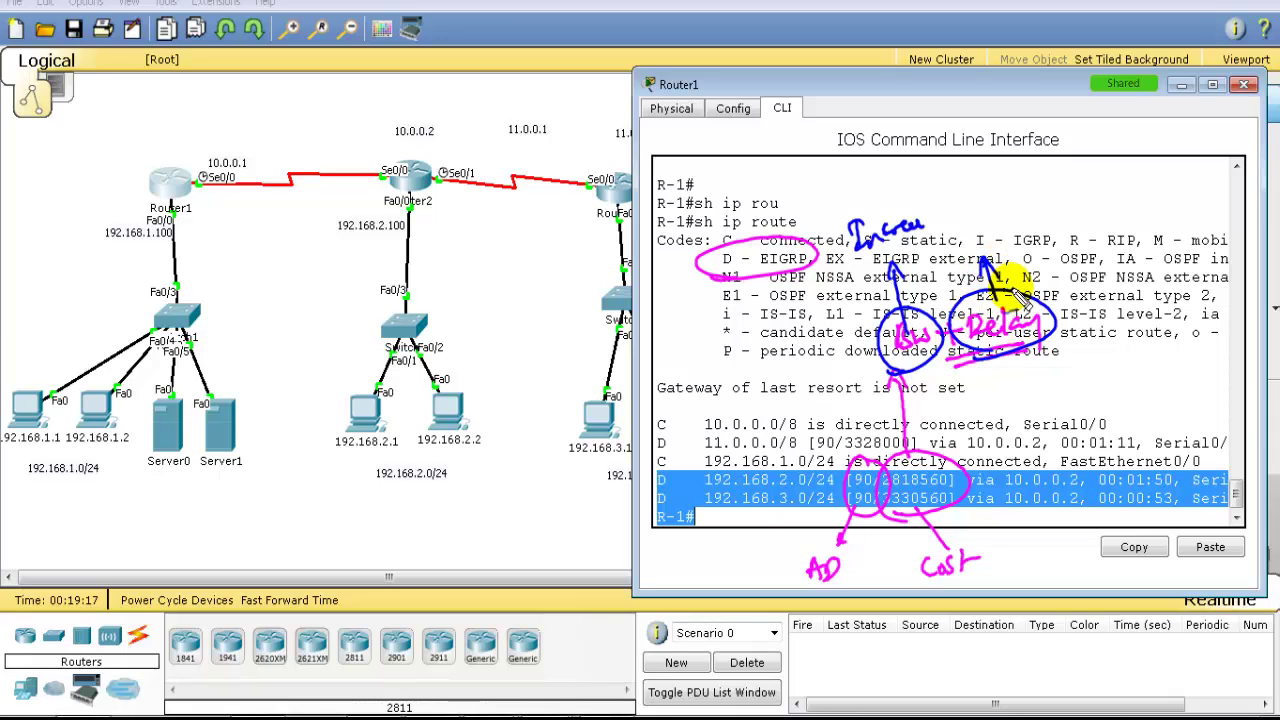
key("Escape")
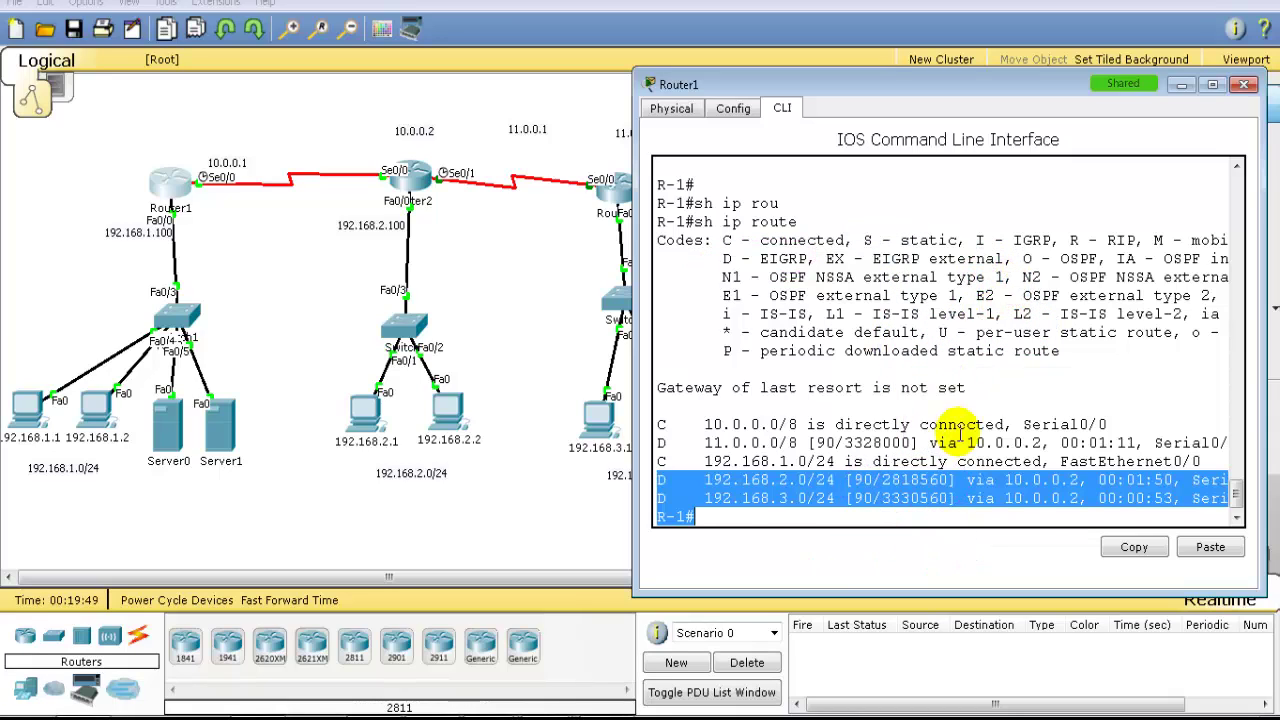
Step: Check the next-hop address of Router1's EIGRP routes against the serial link to Router2
left_click(932, 461)
mouse_move(1040, 515)
left_mouse_down()
mouse_move(1060, 465)
mouse_move(1040, 522)
mouse_move(1020, 475)
left_mouse_up()
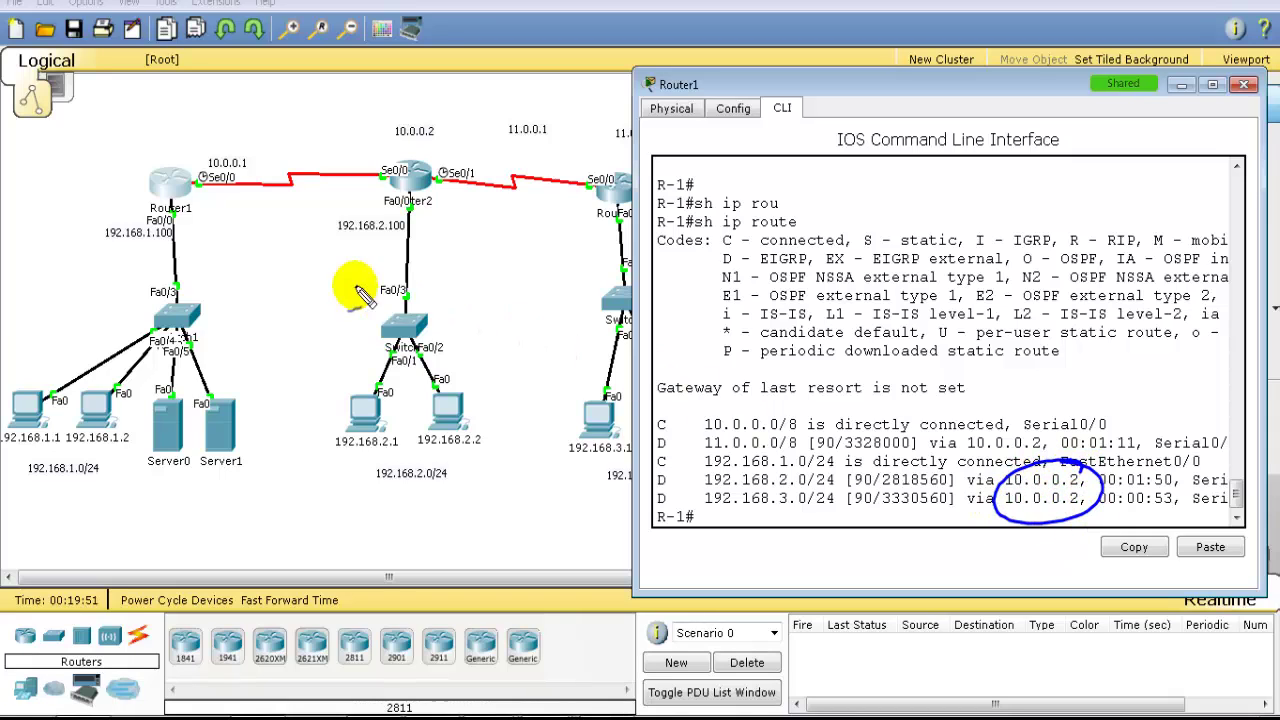
mouse_move(242, 206)
left_mouse_down()
mouse_move(334, 192)
mouse_move(338, 213)
mouse_move(360, 172)
mouse_move(395, 148)
mouse_move(262, 150)
left_mouse_up()
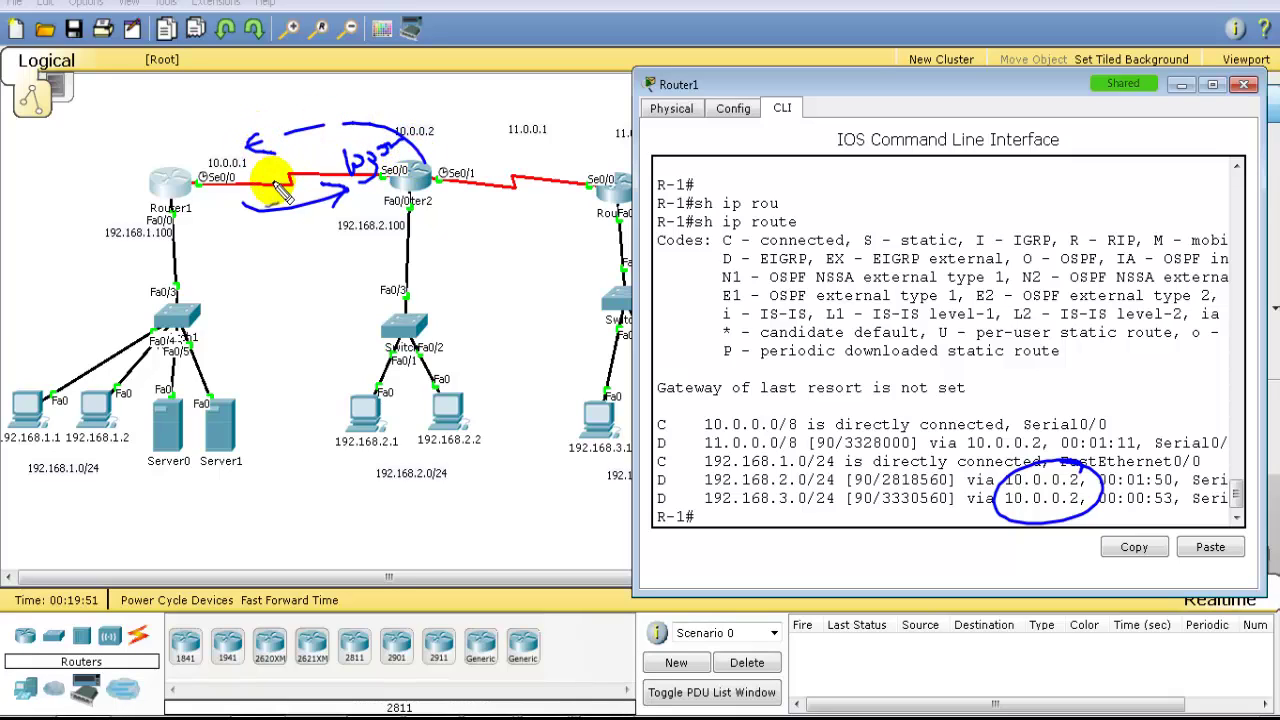
key("Escape")
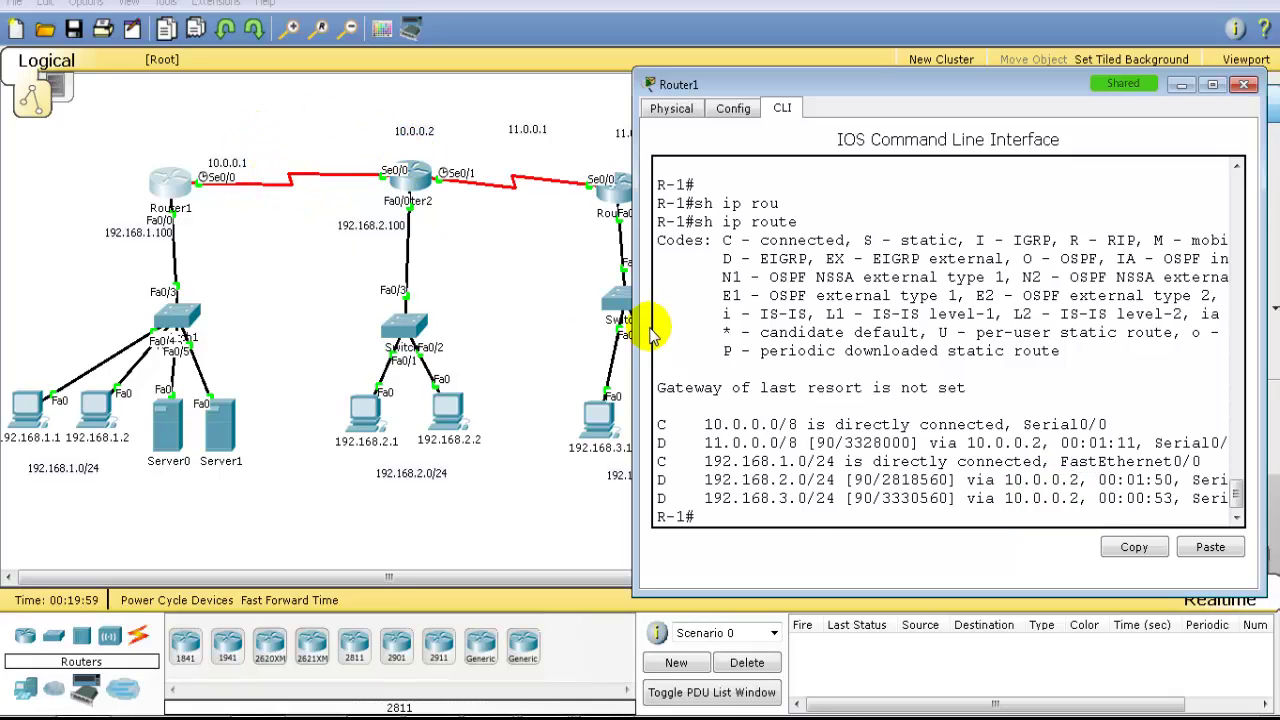
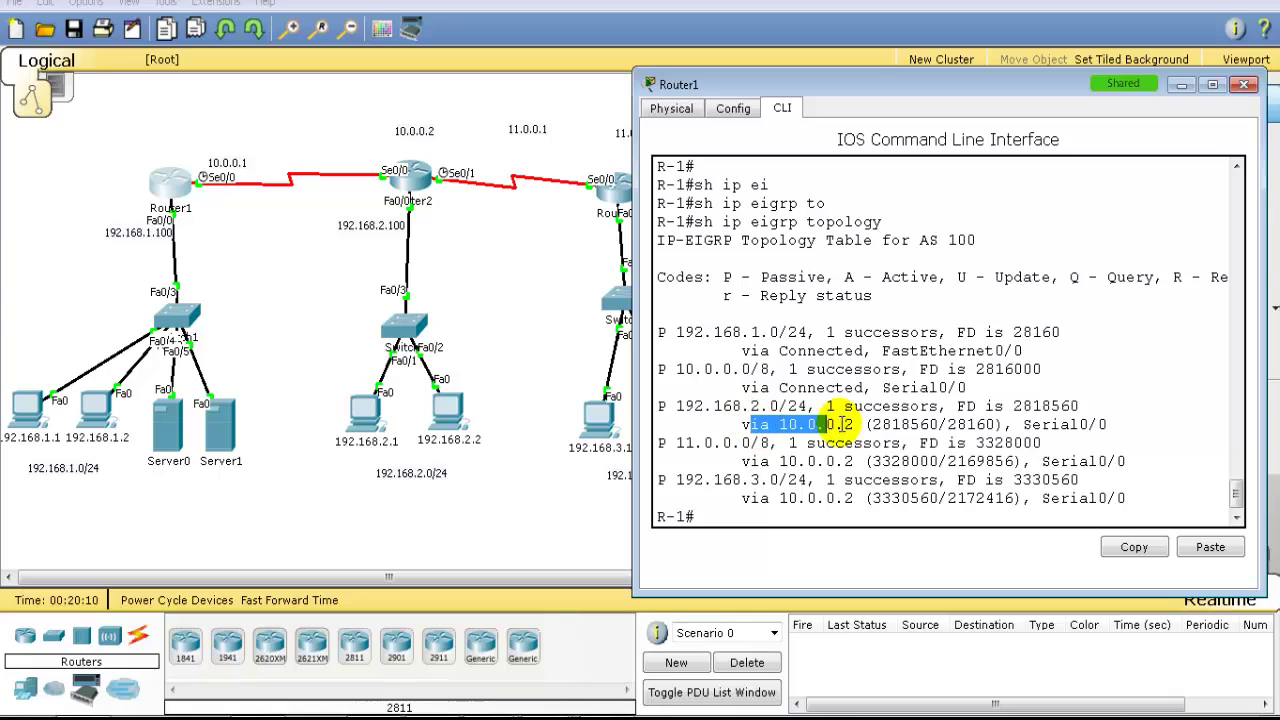
Step: Examine the successor path to 192.168.2.0 in Router1's EIGRP topology table
left_click(848, 437)
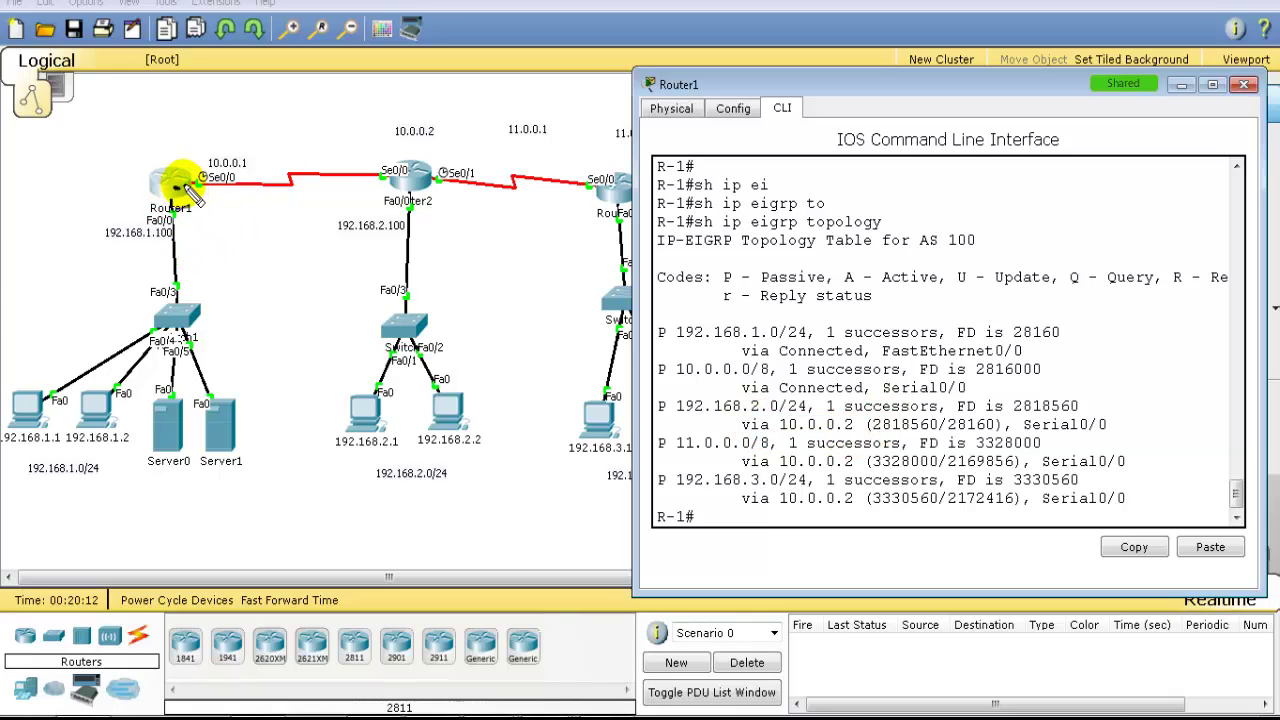
mouse_move(180, 188)
left_mouse_down()
mouse_move(322, 101)
mouse_move(345, 127)
mouse_move(336, 110)
mouse_move(484, 109)
mouse_move(627, 177)
mouse_move(618, 189)
mouse_move(172, 182)
mouse_move(186, 198)
mouse_move(532, 197)
left_mouse_up()
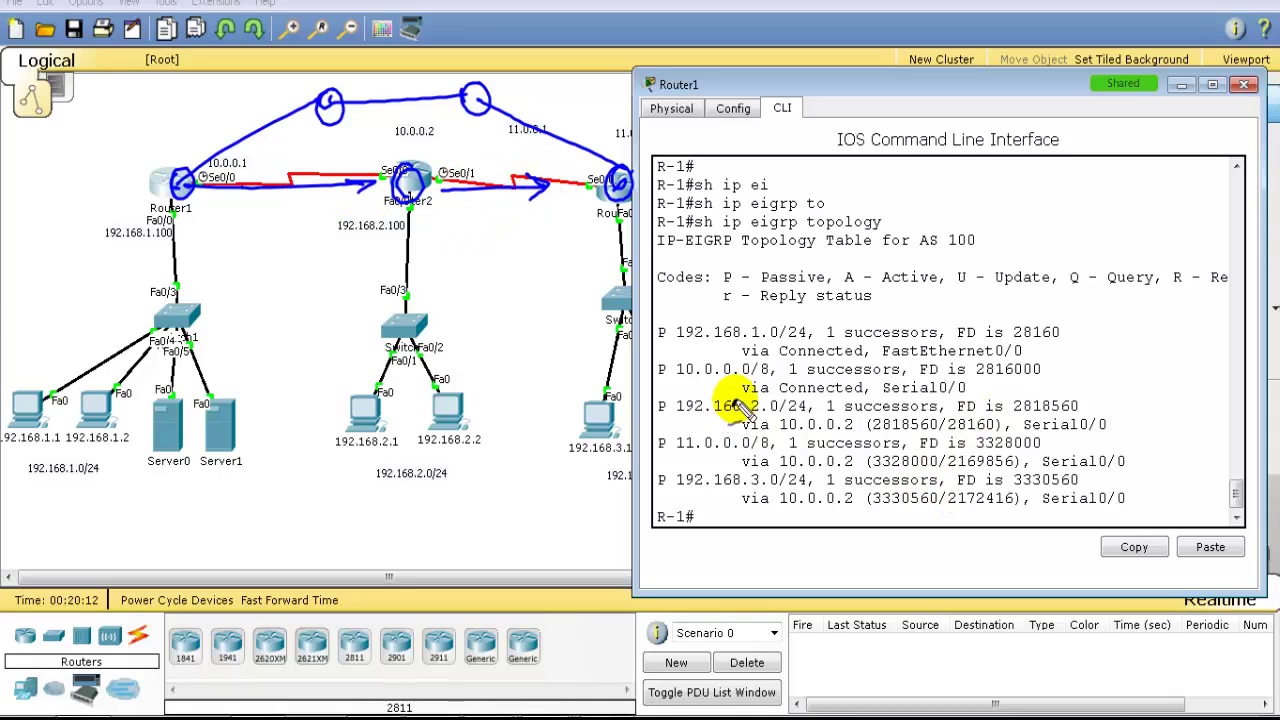
mouse_move(736, 400)
left_mouse_down()
mouse_move(1041, 400)
mouse_move(983, 433)
mouse_move(782, 438)
left_mouse_up()
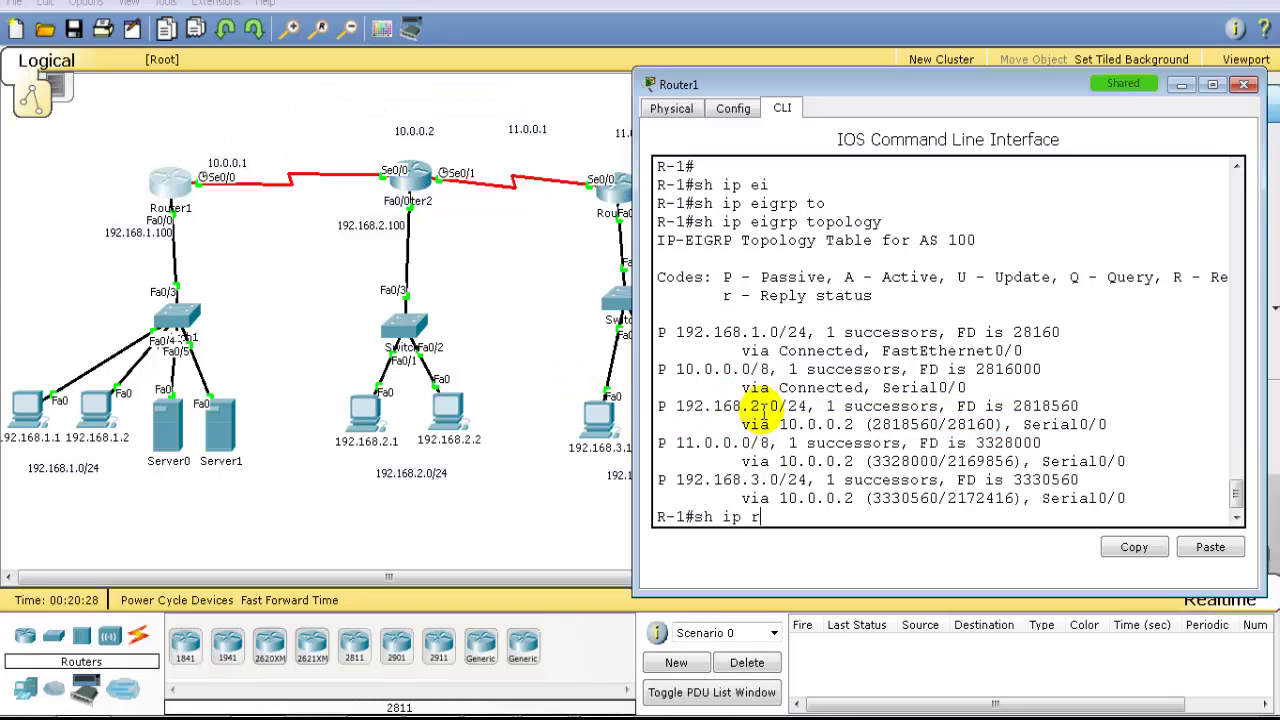
Step: Display the IP routing protocol settings on Router1
type("o")
key("Tab")
key("BackSpace")
key("BackSpace")
type("pro")
key("Tab")
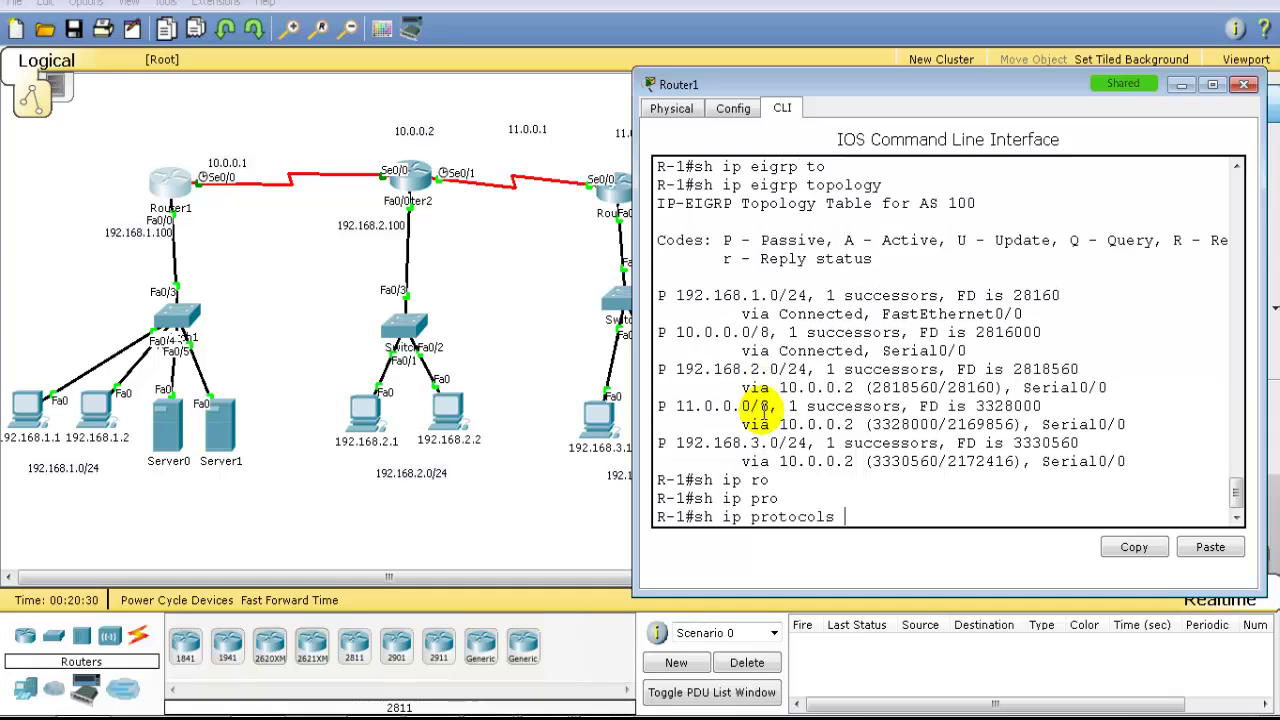
key("Return")
Step: Make the Router1 window taller and check the routing protocol and its autonomous system in the protocol listing
scroll(767, 405, "up", 1)
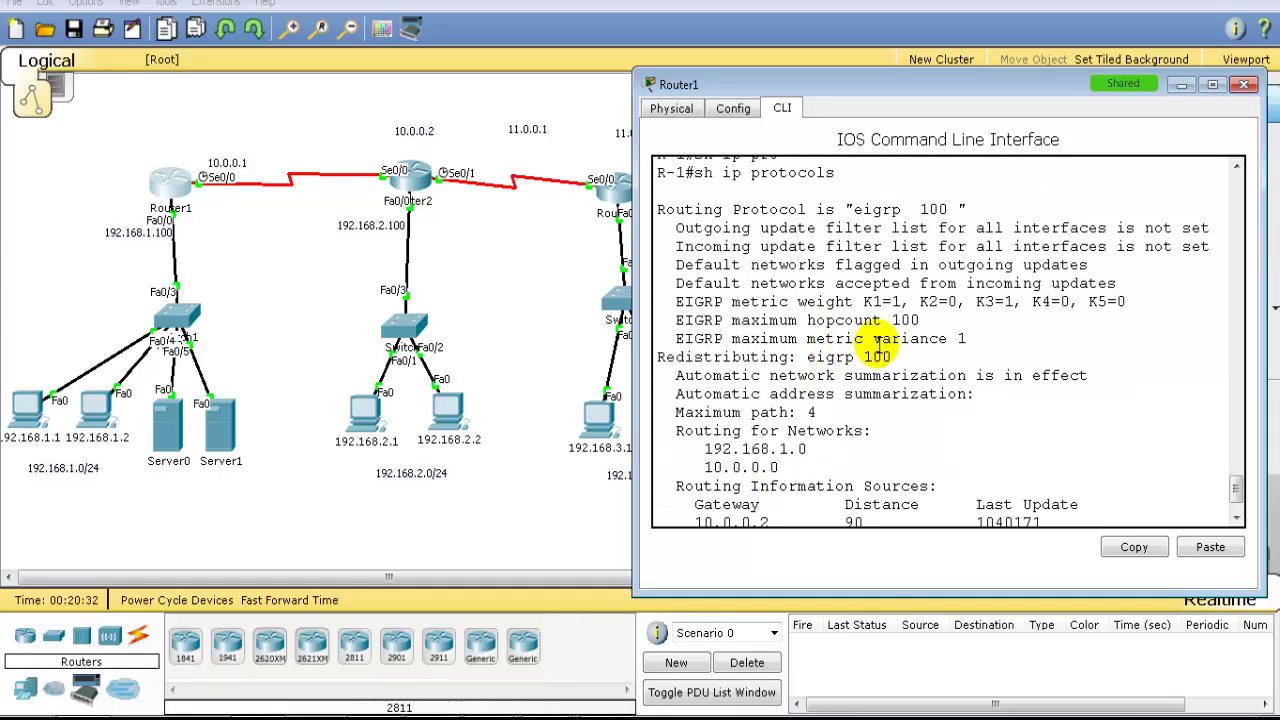
left_click_drag(882, 597, 884, 700)
scroll(830, 420, "up", 1)
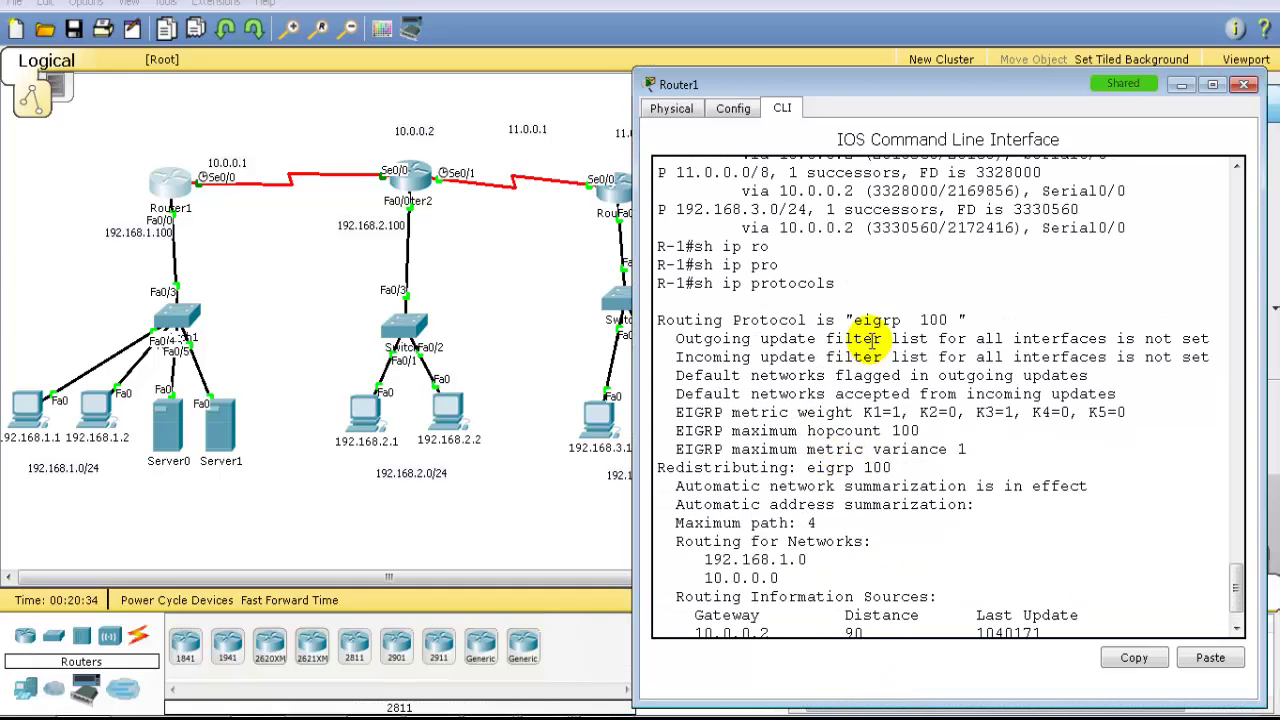
left_click_drag(808, 320, 980, 320)
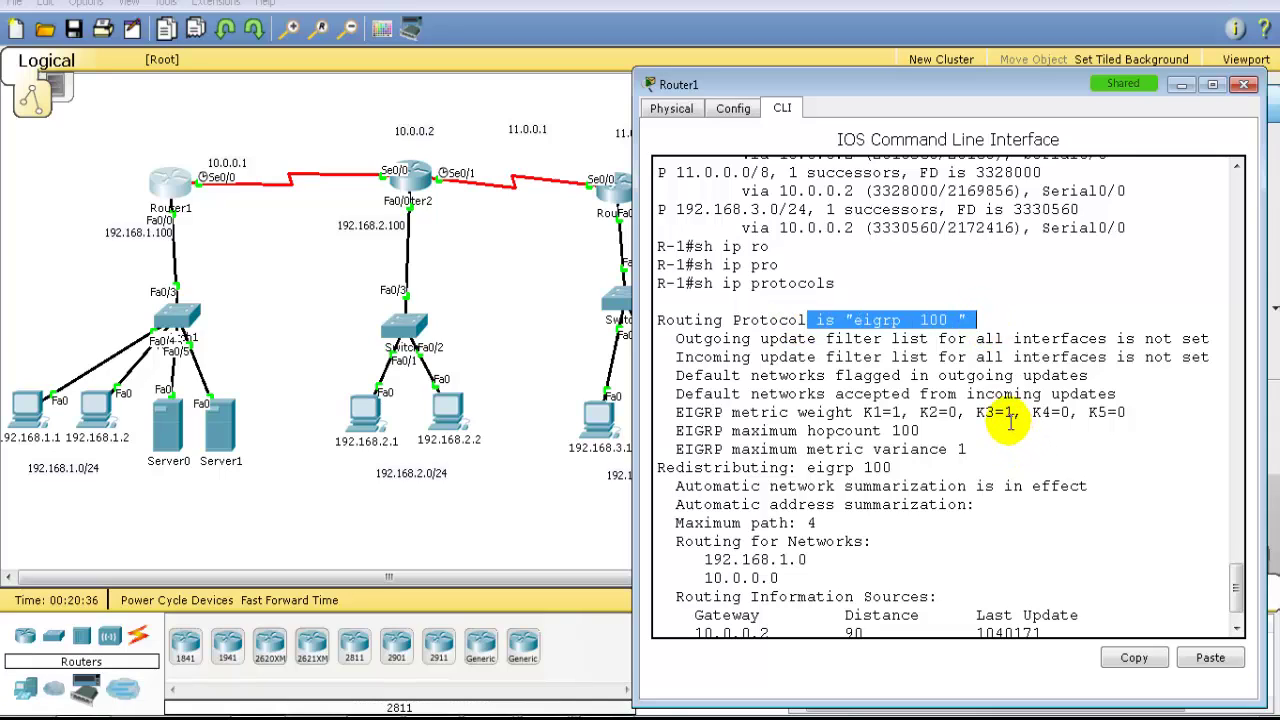
Step: Check the EIGRP metric weights and the maximum hop count in Router1's protocol listing
scroll(1006, 414, "down", 1)
left_click_drag(826, 351, 1140, 350)
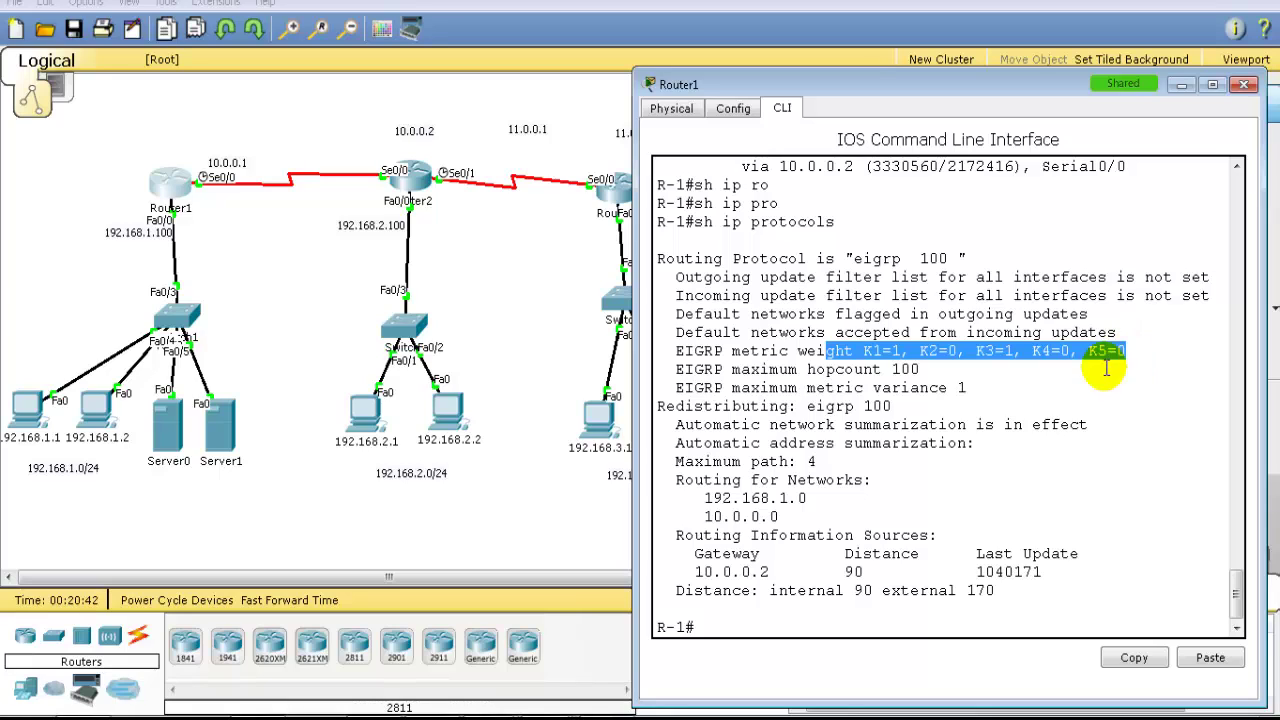
left_click_drag(743, 369, 926, 370)
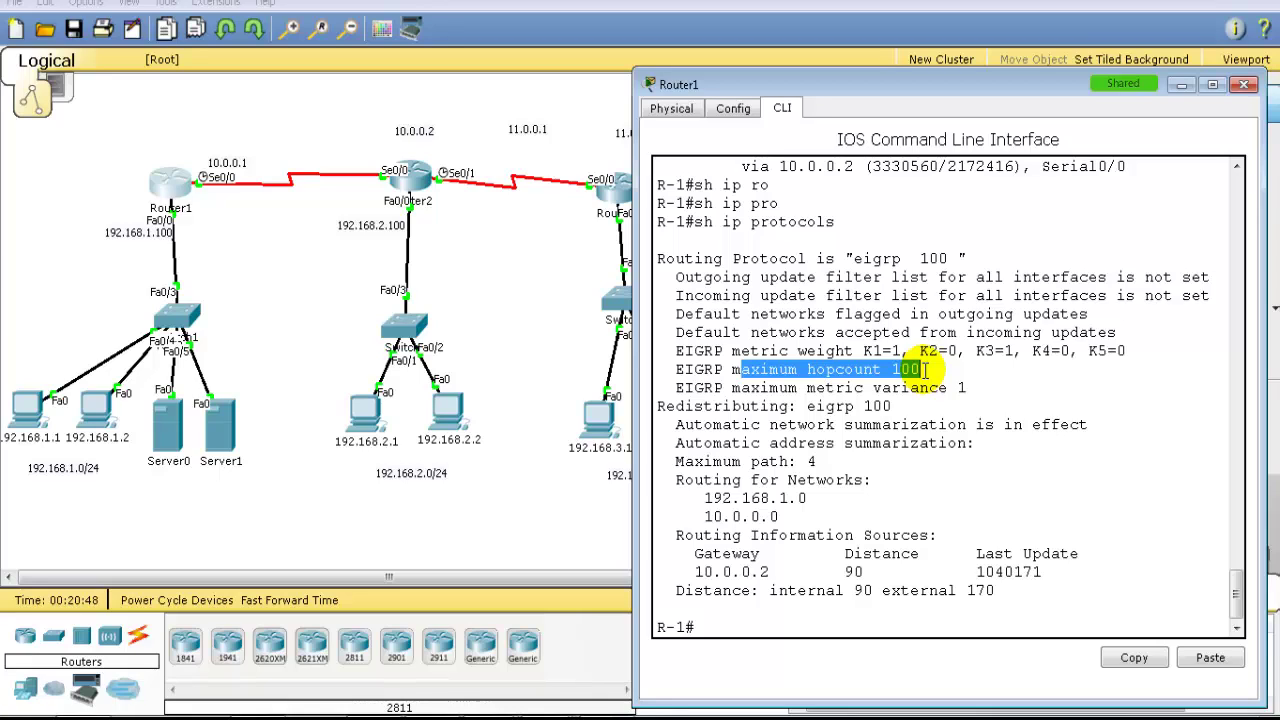
Step: Enter global configuration mode on Router1 and open router configuration for EIGRP autonomous system 100
key("Return")
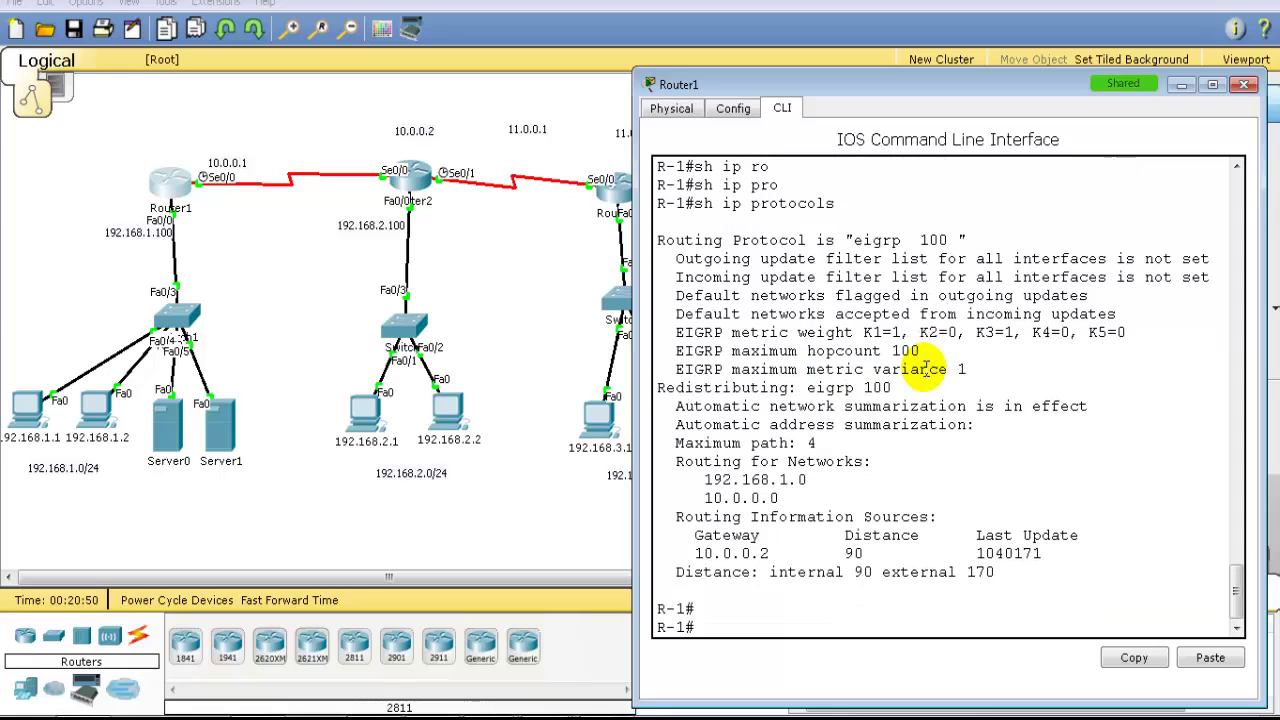
type("conf t")
key("Return")
key("Return")
type("router ei")
key("Tab")
type("100")
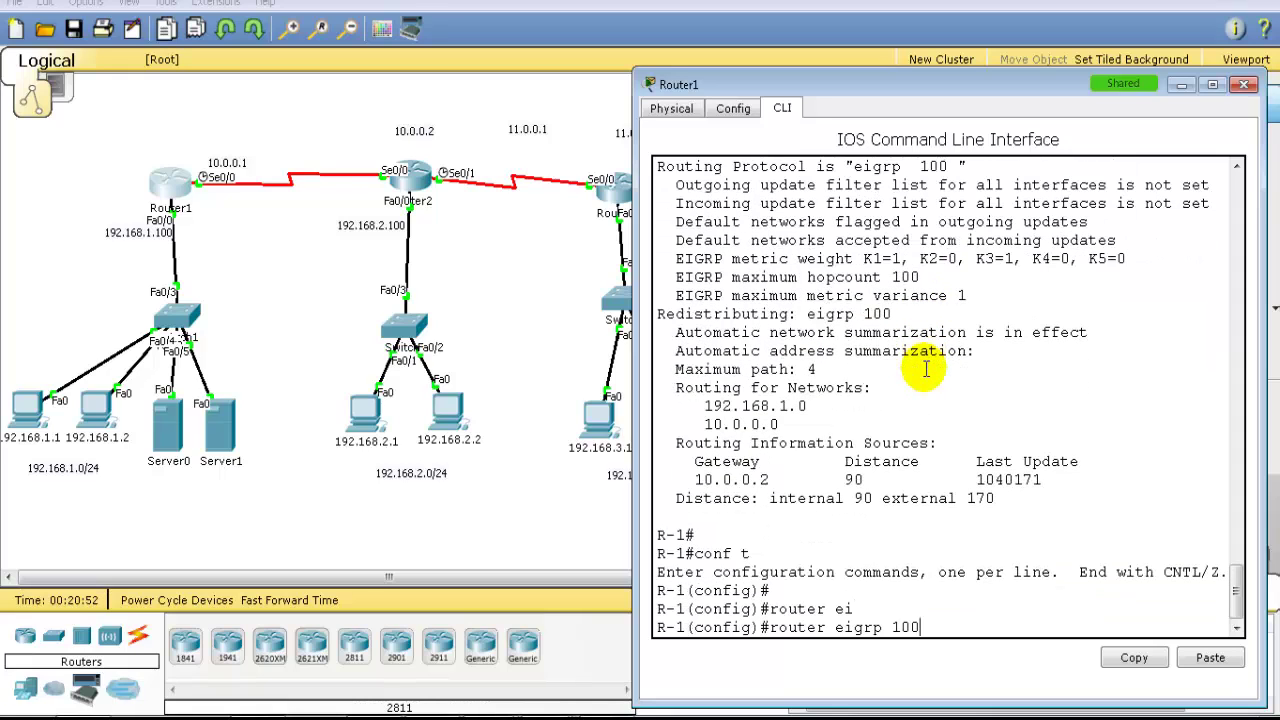
key("Return")
Step: Try to complete an eigrp command in router configuration mode, and list the commands available there
type("ei")
key("Tab")
type("g")
key("Tab")
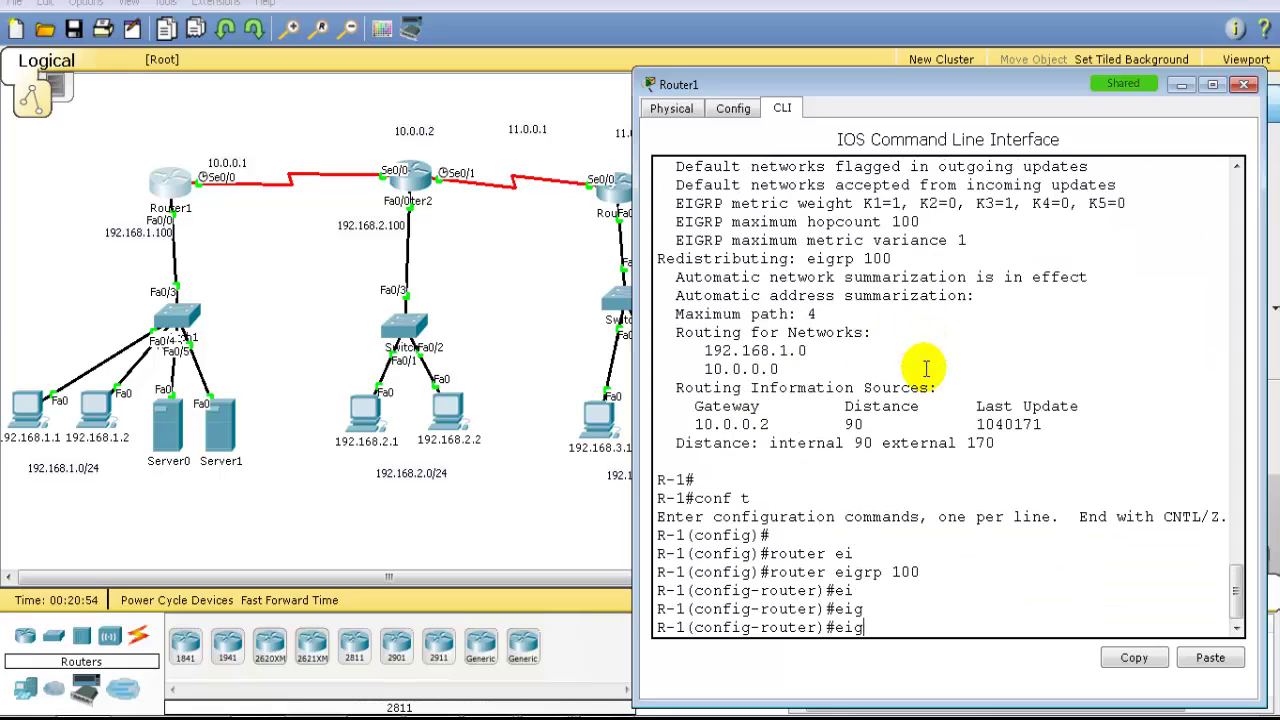
type("r")
key("Tab")
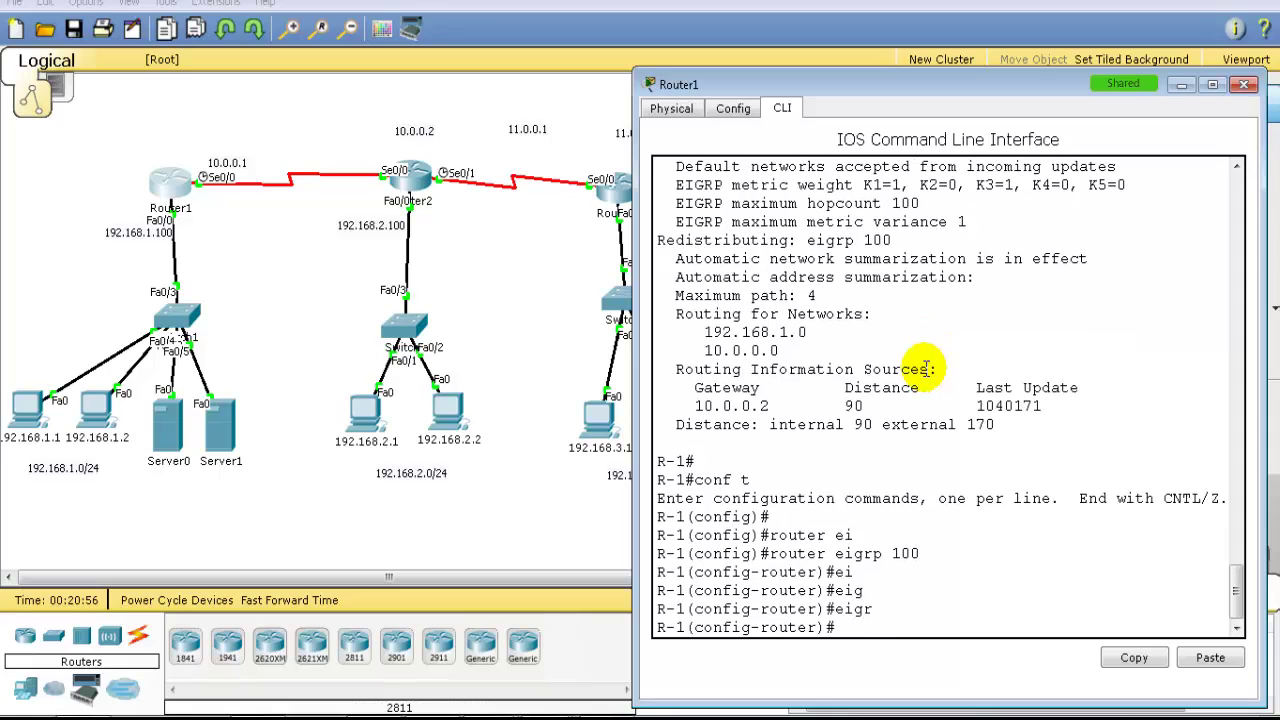
type("?")
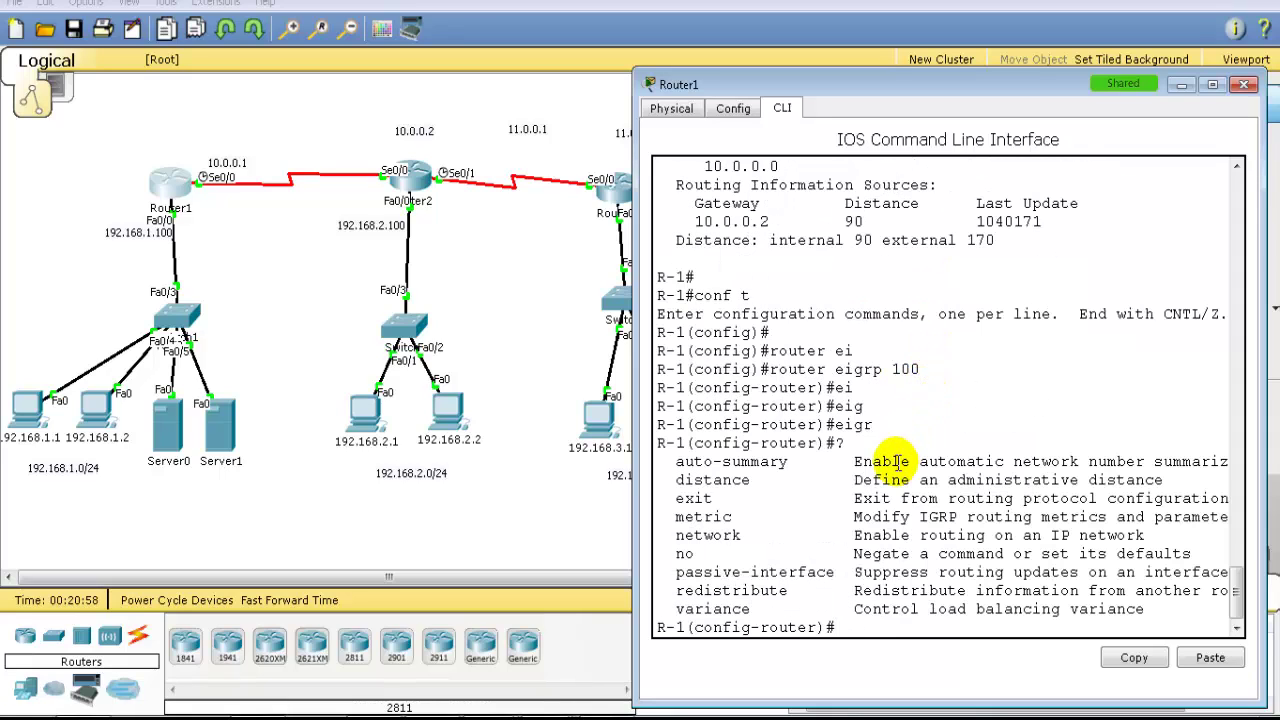
Step: Query the built-in help for the metric command and its metric weights option
left_click_drag(695, 517, 778, 514)
type("me")
key("Tab")
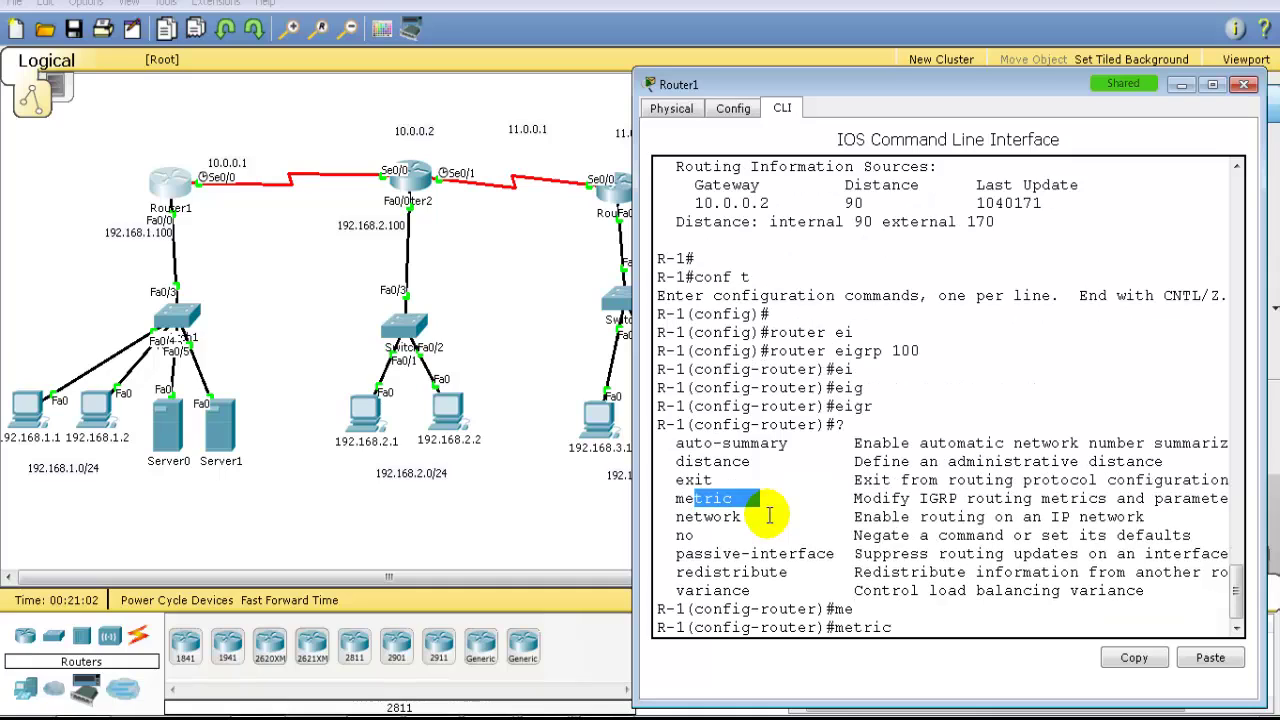
type("?")
type("we")
key("Tab")
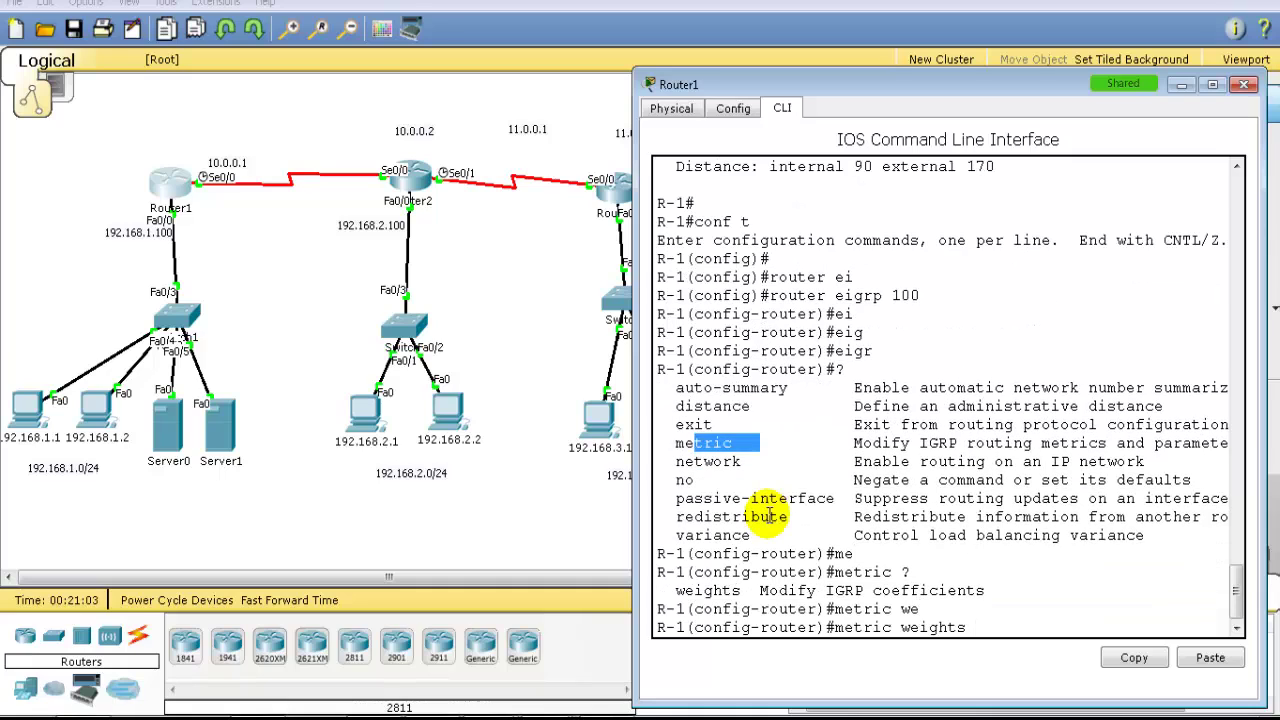
type("?")
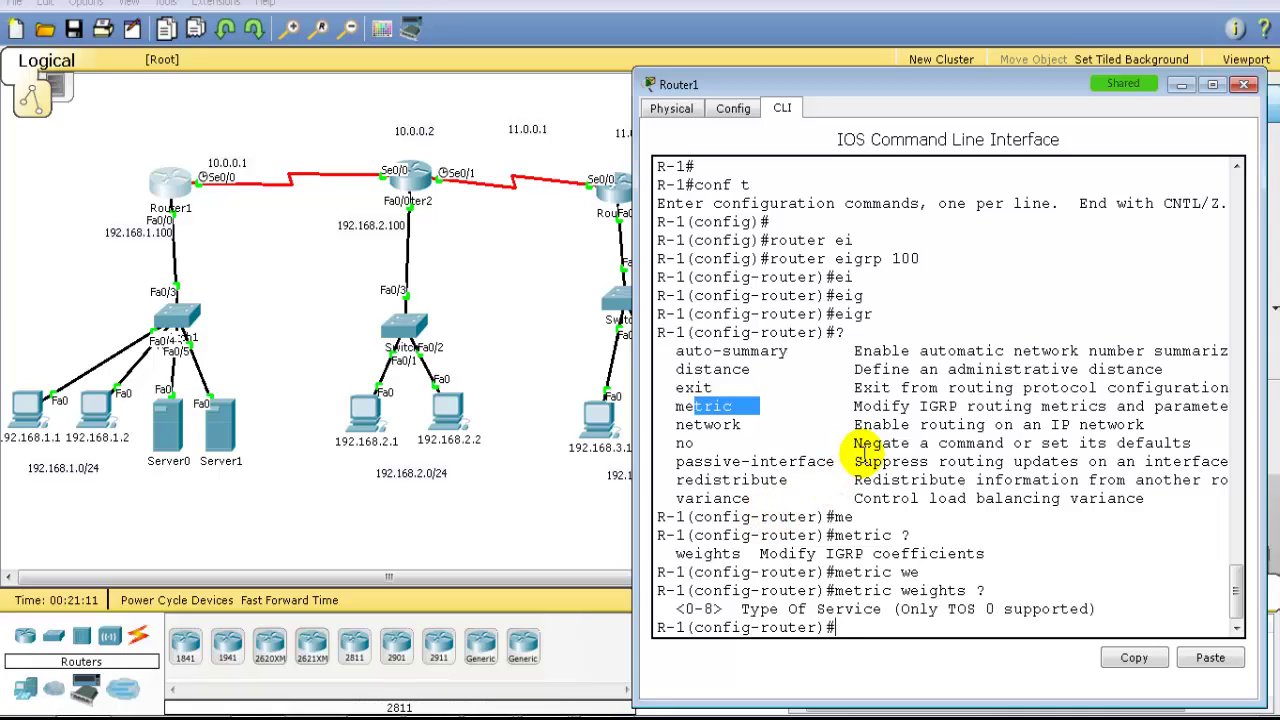
Step: Return to the earlier protocol listing and re-examine the K1 to K5 metric weights
scroll(873, 448, "up", 7)
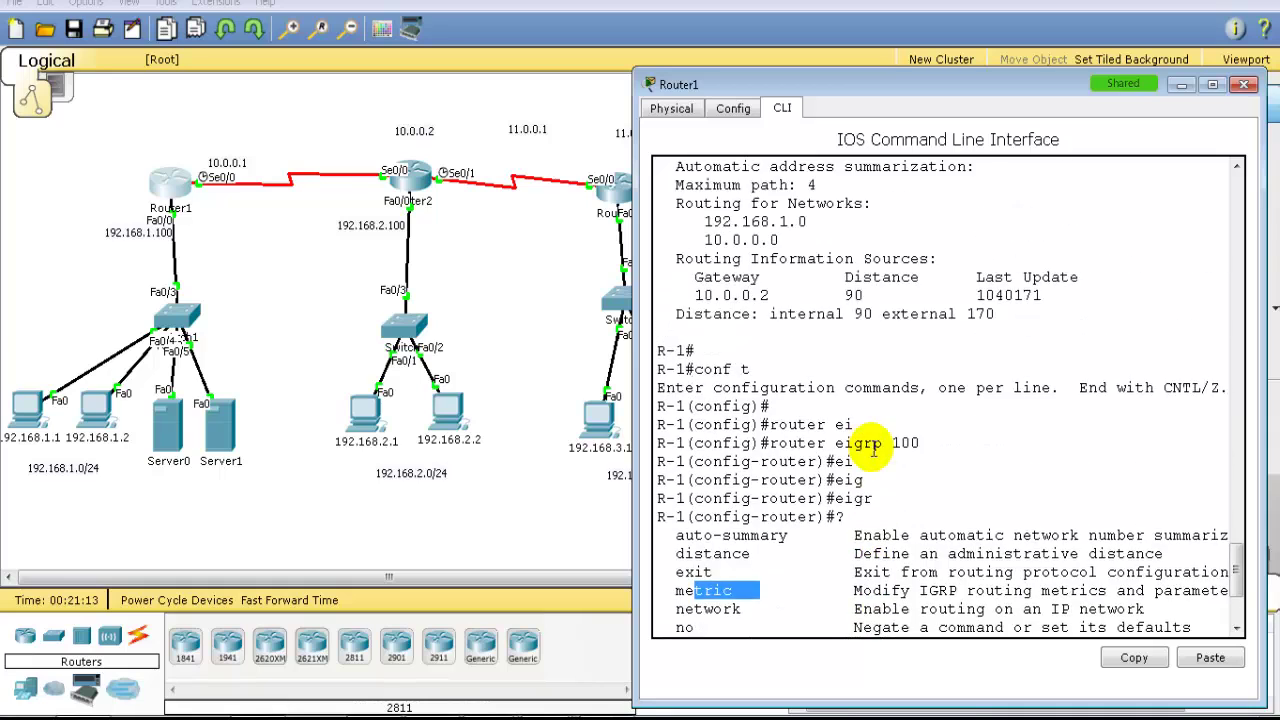
scroll(863, 425, "up", 1)
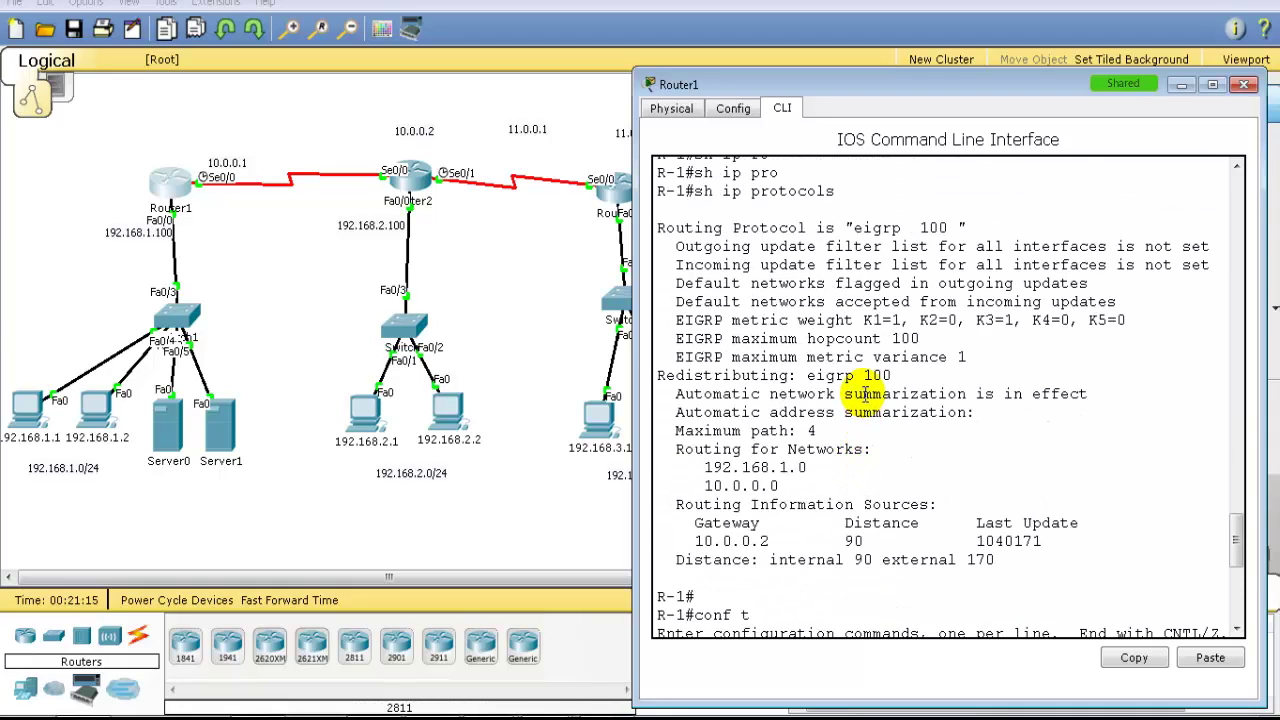
left_click(920, 339)
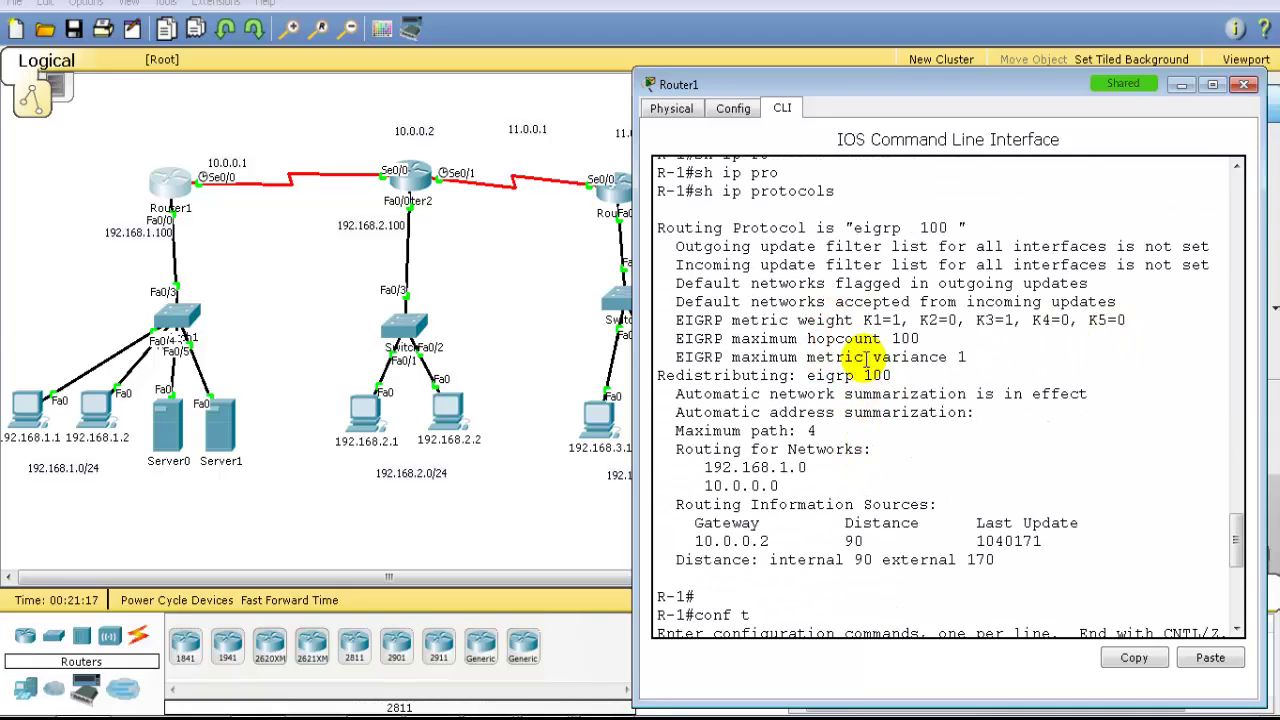
left_click_drag(880, 320, 1120, 322)
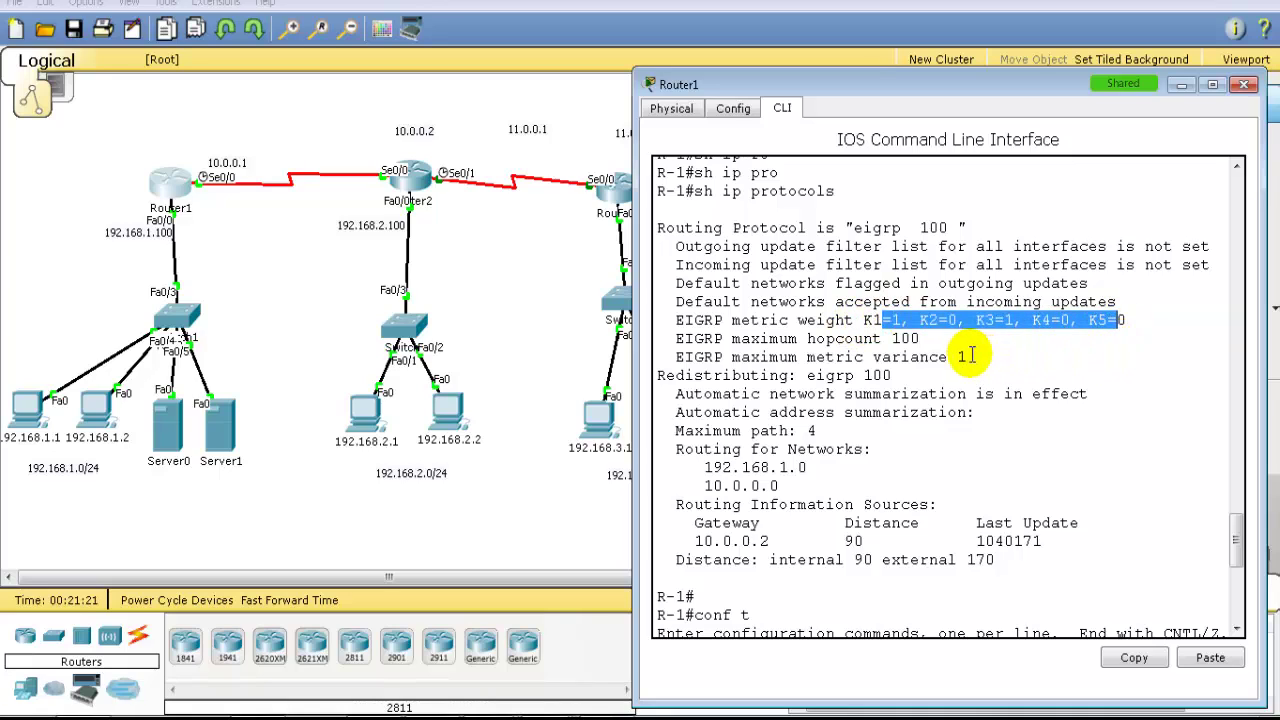
left_click(884, 340)
Step: Check the redistribution, maximum path, routed networks and routing information source gateway in the protocol listing
left_click_drag(760, 376, 853, 376)
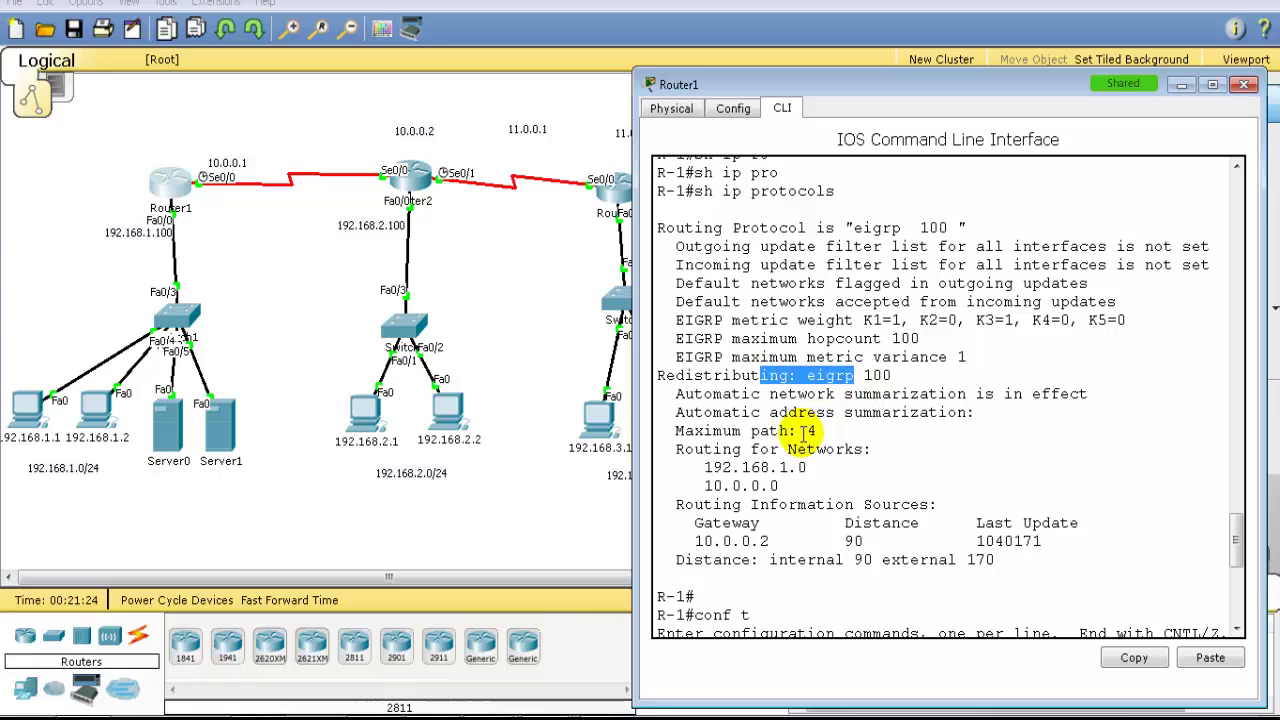
left_click_drag(806, 432, 752, 431)
left_click_drag(704, 467, 820, 486)
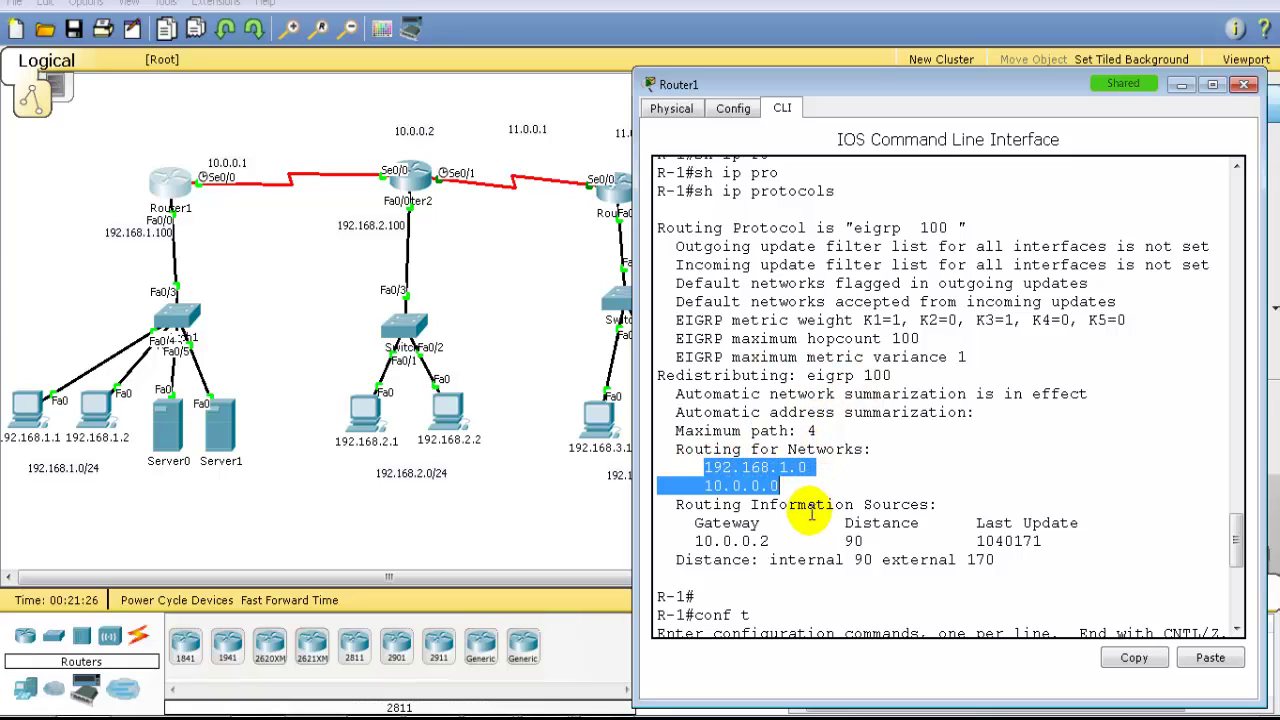
left_click(676, 541)
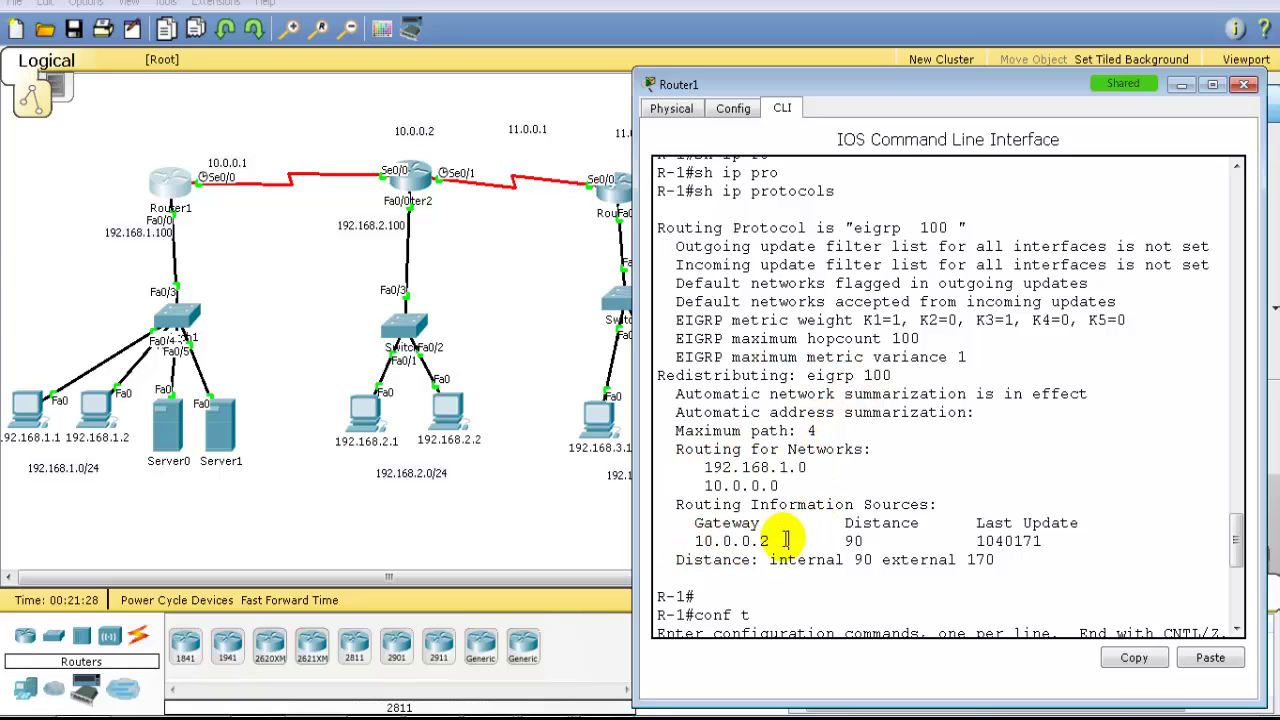
left_click_drag(688, 534, 773, 537)
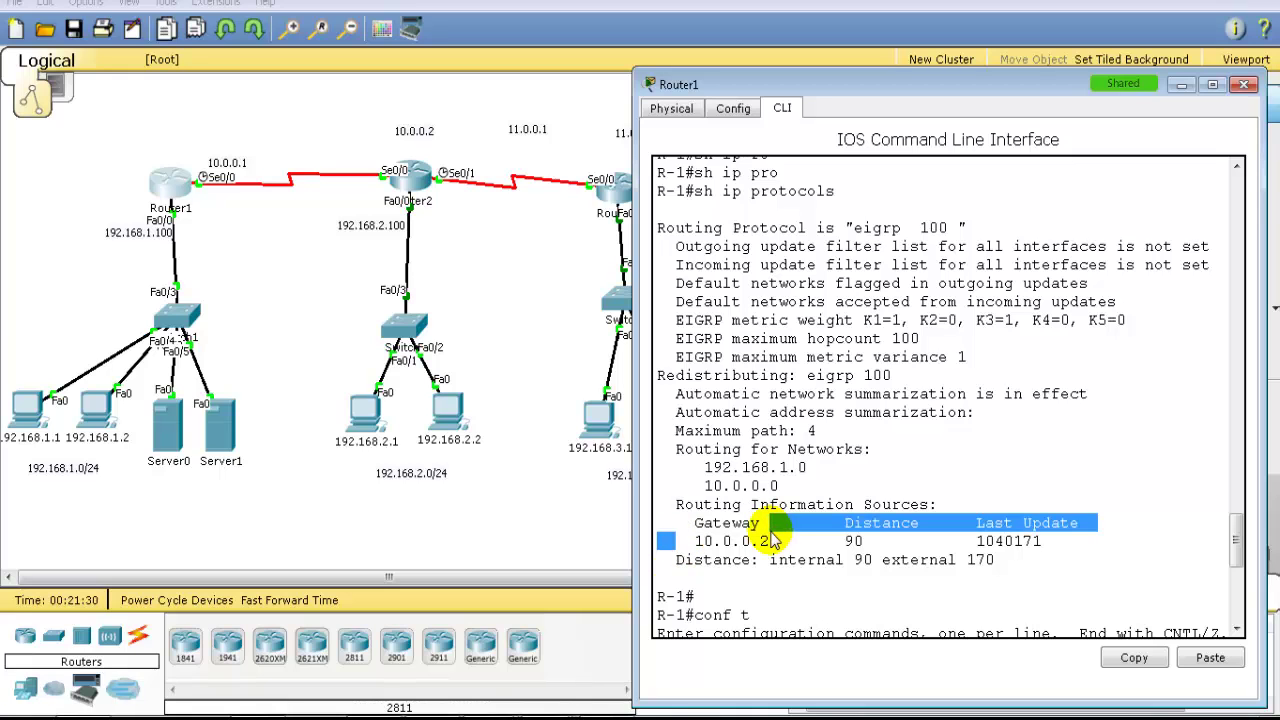
left_click(773, 540)
Step: Leave configuration mode on Router1 and ping the PC at 192.168.3.1
scroll(773, 537, "down", 8)
type("end")
key("Return")
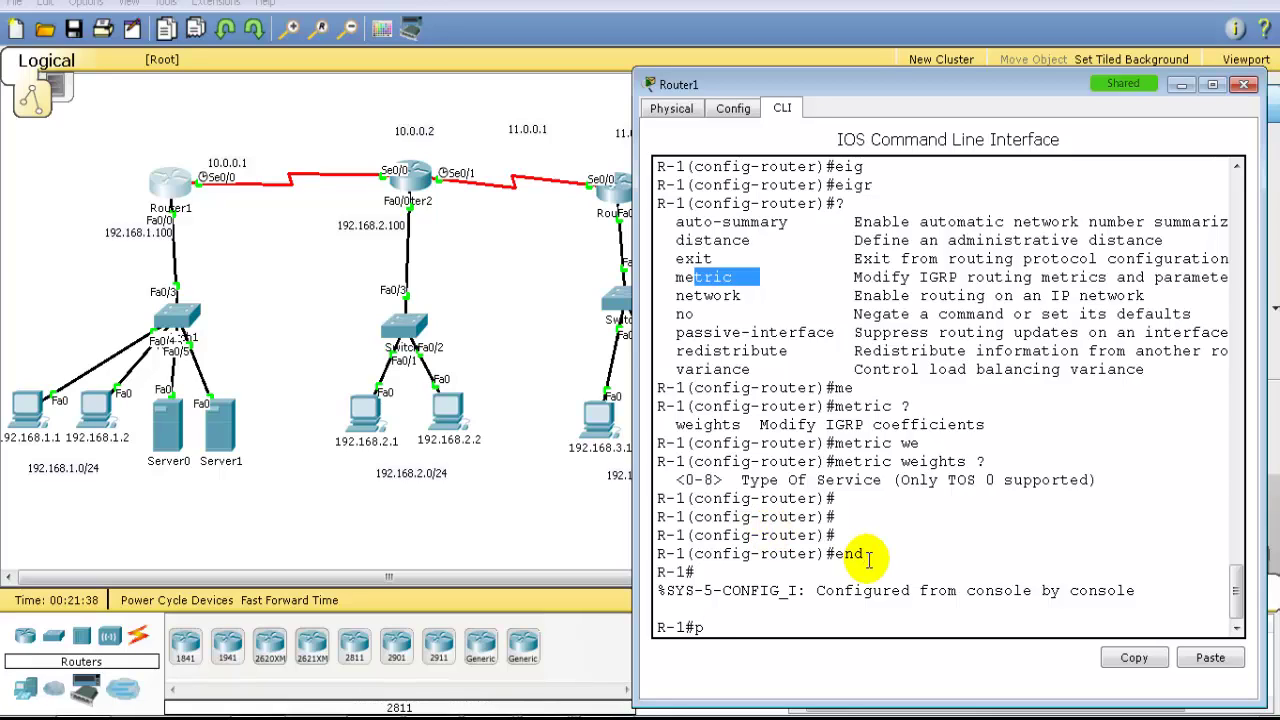
key("BackSpace")
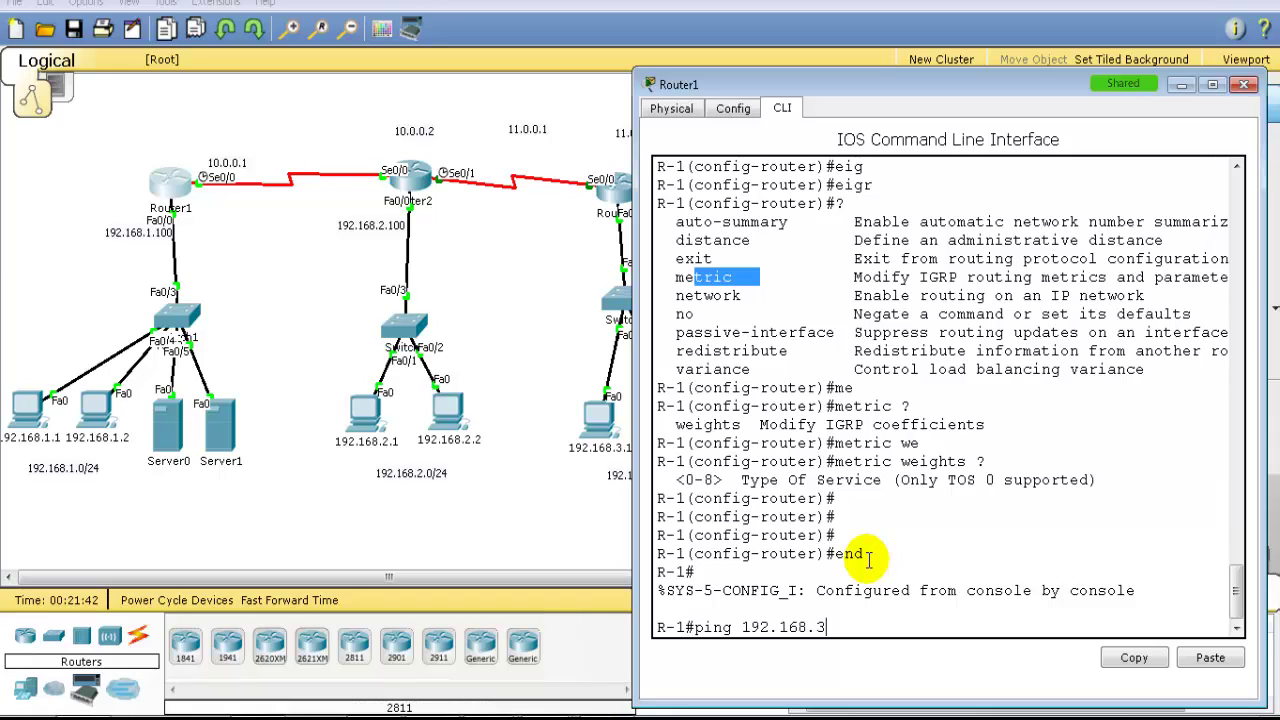
type("ping 192.168.3.1")
key("Return")
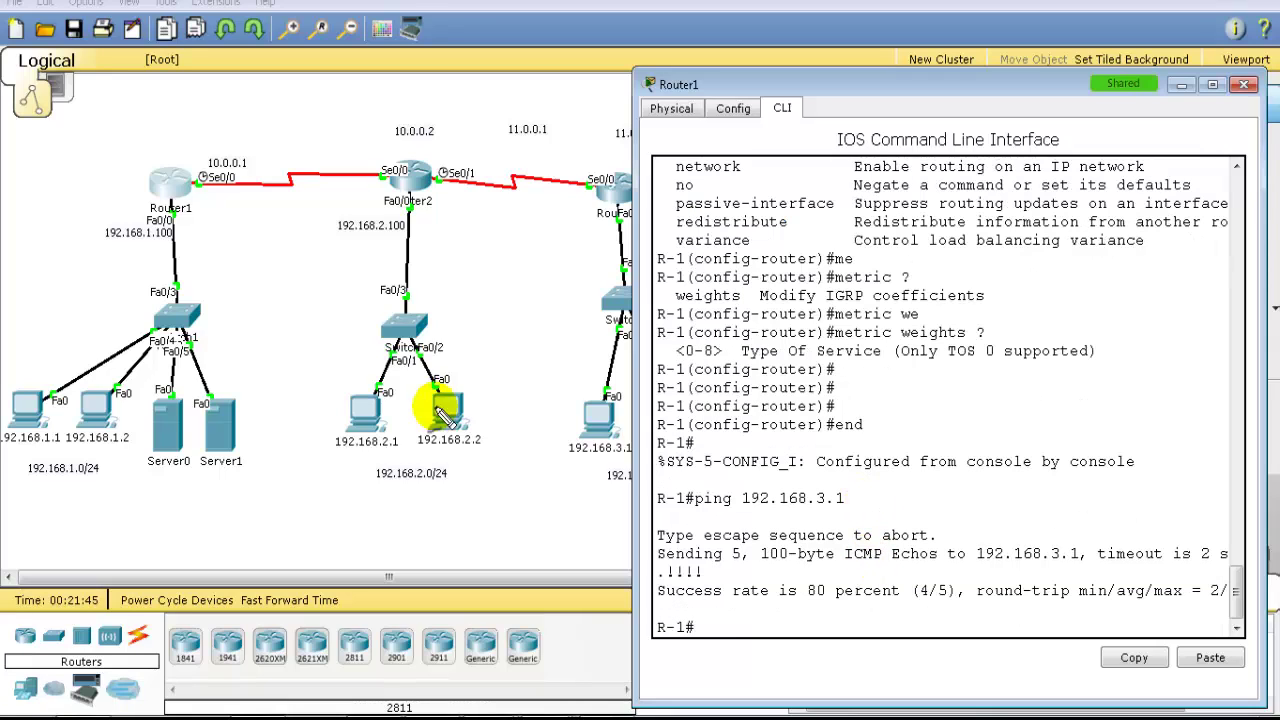
mouse_move(190, 210)
left_mouse_down()
mouse_move(165, 200)
mouse_move(196, 185)
mouse_move(385, 250)
mouse_move(584, 392)
mouse_move(562, 402)
left_mouse_up()
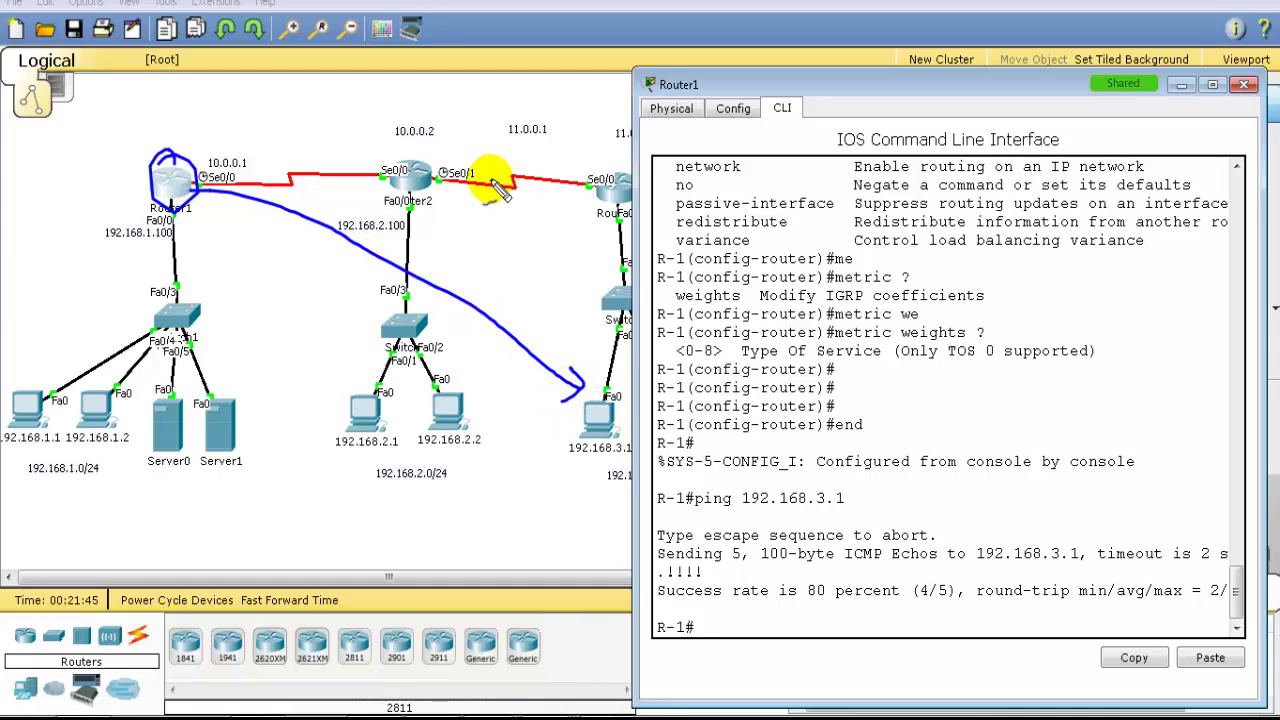
left_click_drag(320, 167, 368, 160)
left_click_drag(518, 167, 571, 149)
mouse_move(597, 237)
left_mouse_down()
mouse_move(600, 350)
mouse_move(626, 338)
left_mouse_up()
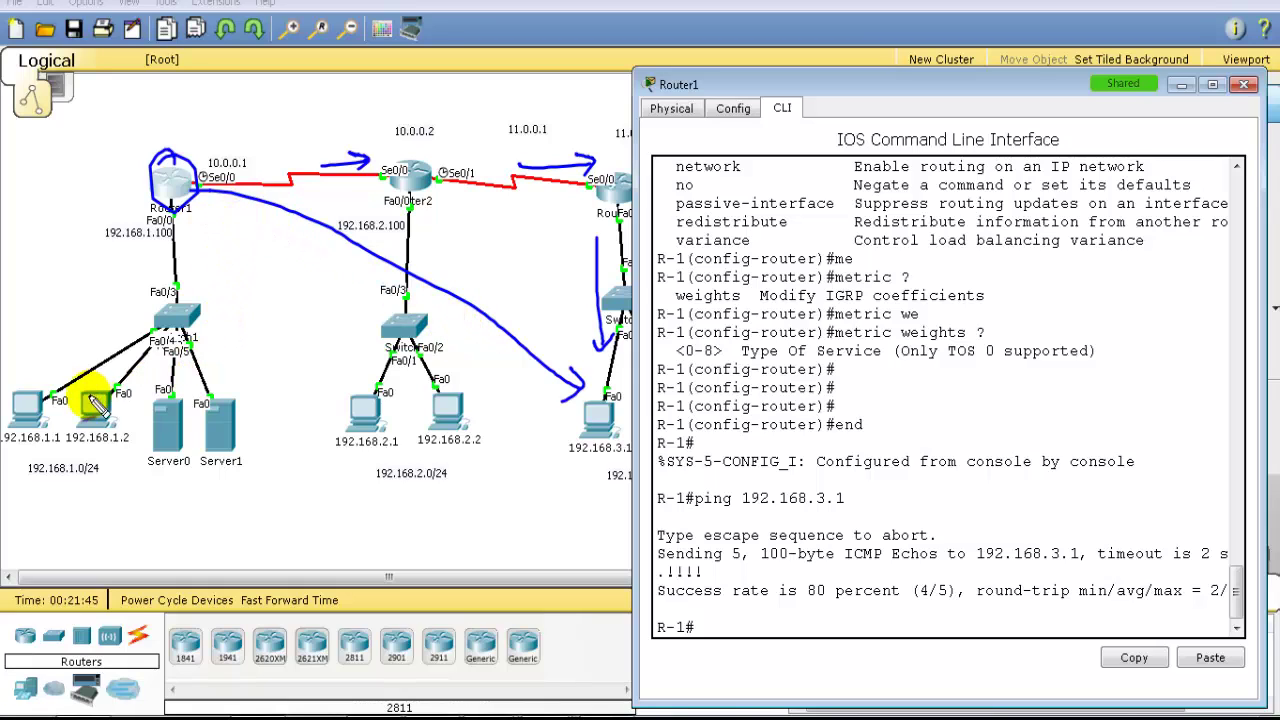
mouse_move(98, 382)
left_mouse_down()
mouse_move(15, 389)
mouse_move(65, 459)
mouse_move(55, 399)
mouse_move(112, 489)
mouse_move(222, 520)
mouse_move(482, 504)
mouse_move(540, 488)
left_mouse_up()
mouse_move(177, 194)
left_mouse_down()
mouse_move(176, 160)
mouse_move(200, 188)
mouse_move(178, 182)
mouse_move(452, 318)
mouse_move(585, 402)
left_mouse_up()
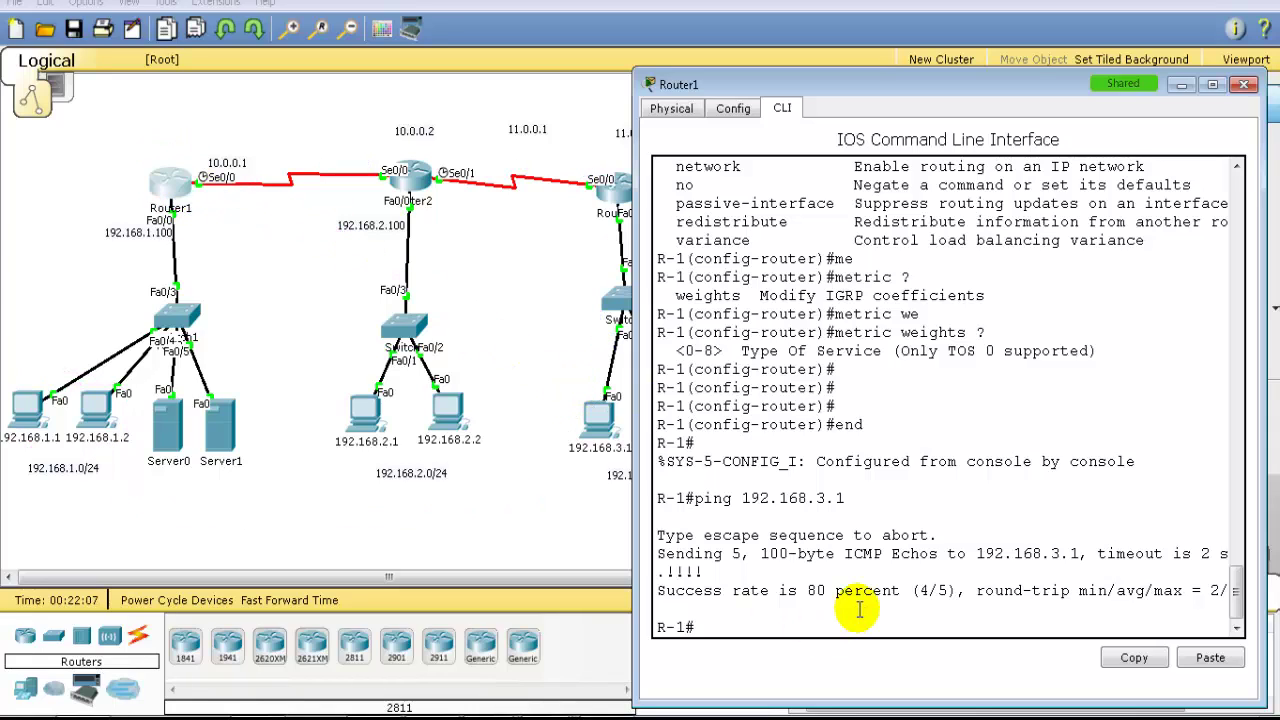
Step: Trace the route from Router1 to 192.168.3.1 and review the listed hops
key("Return")
key("Return")
type("tr")
key("Tab")
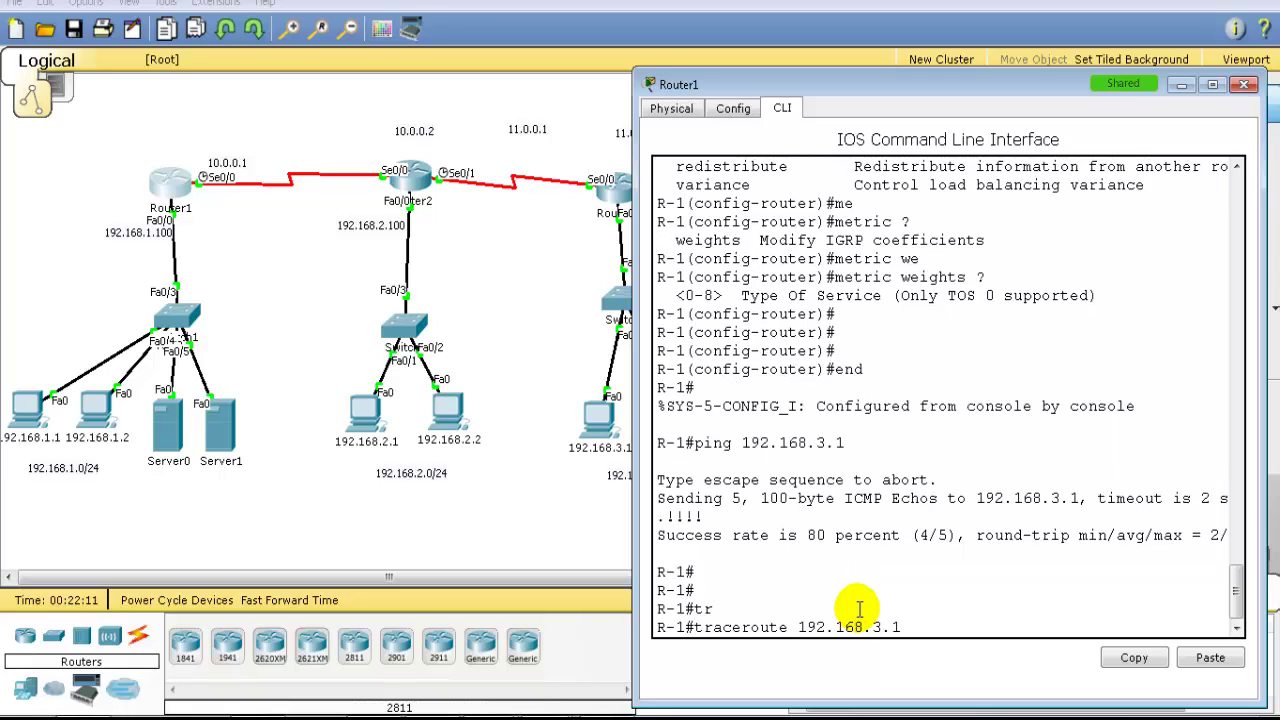
type("192.168.3.1")
key("Return")
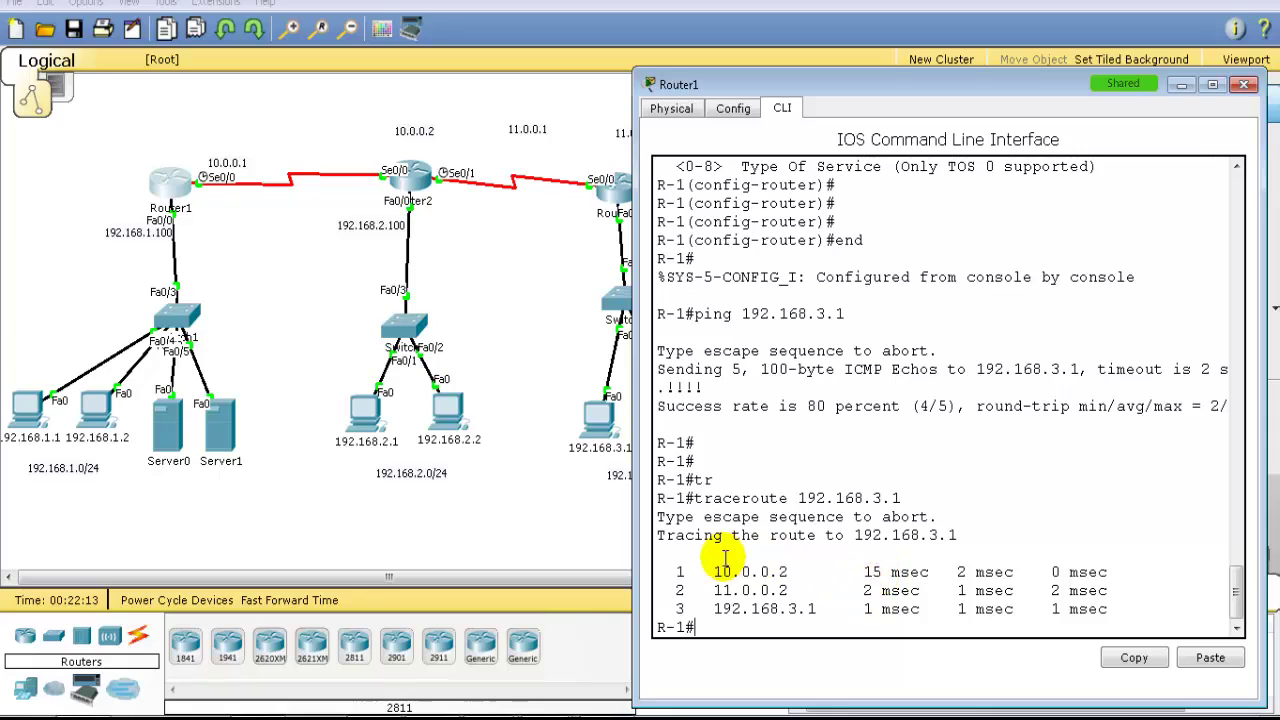
left_click_drag(724, 560, 800, 620)
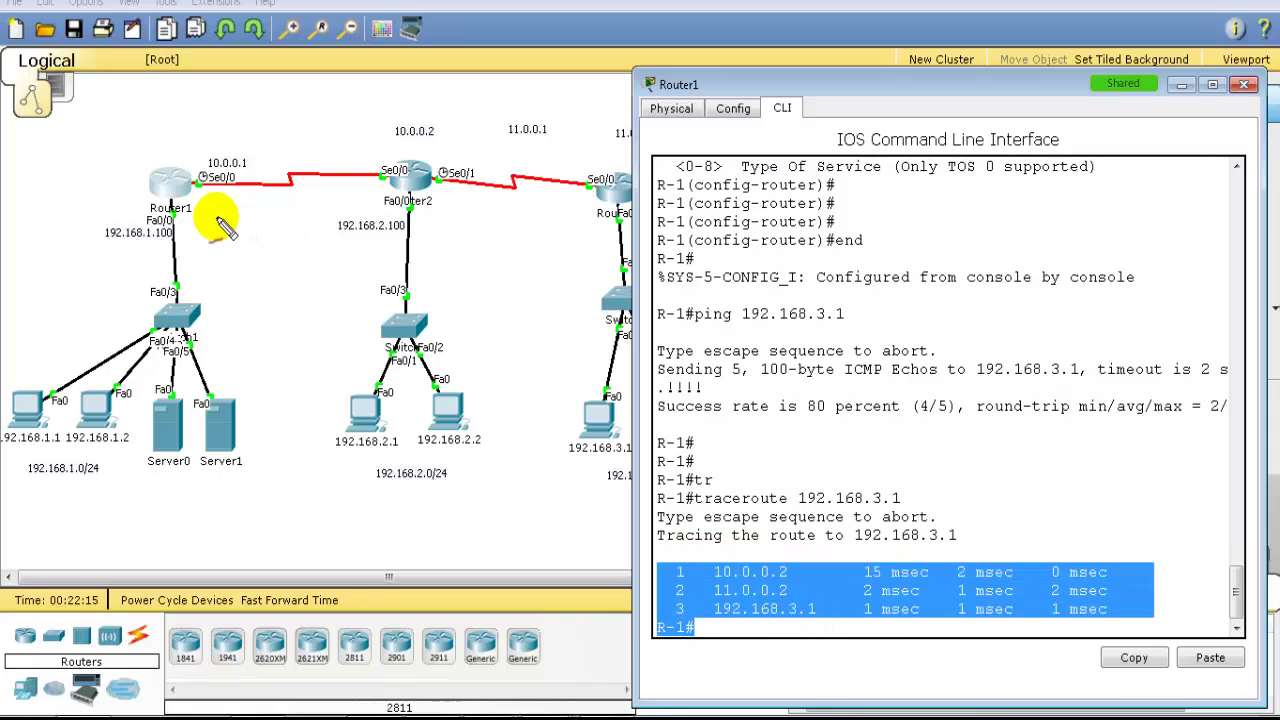
mouse_move(198, 203)
left_mouse_down()
mouse_move(582, 394)
mouse_move(555, 410)
left_mouse_up()
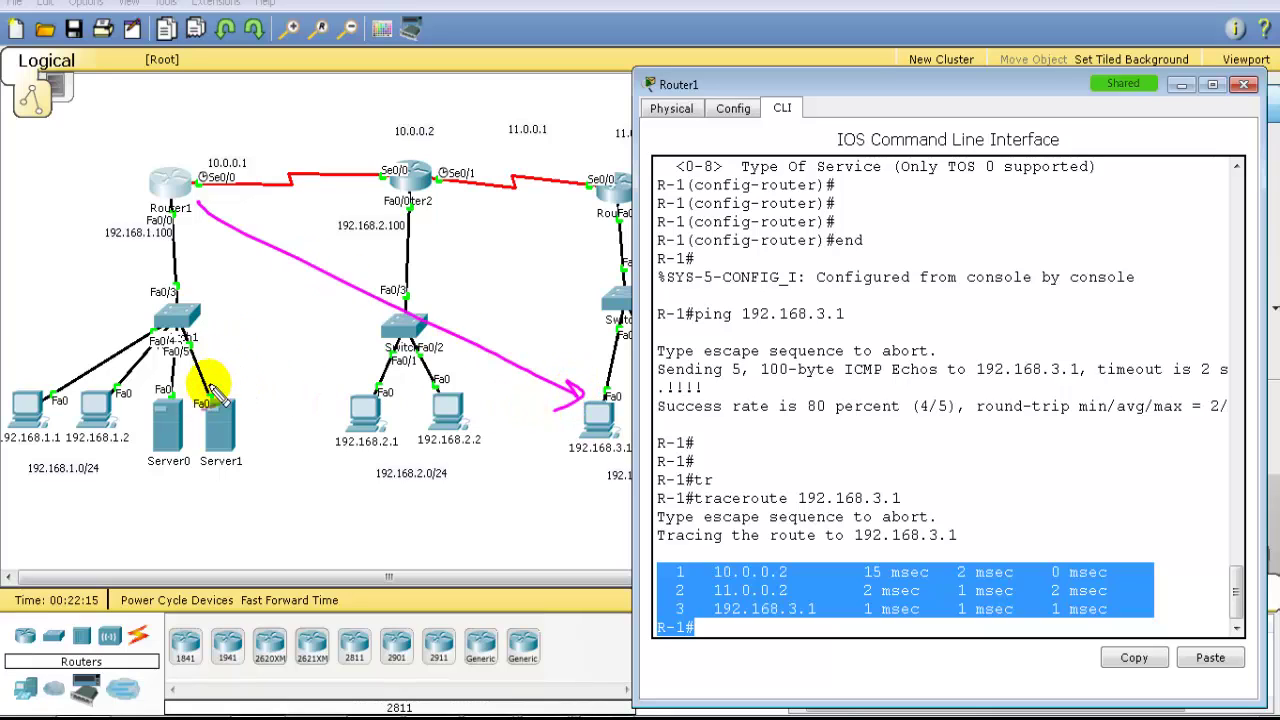
mouse_move(214, 376)
left_mouse_down()
mouse_move(264, 238)
mouse_move(490, 218)
mouse_move(614, 329)
left_mouse_up()
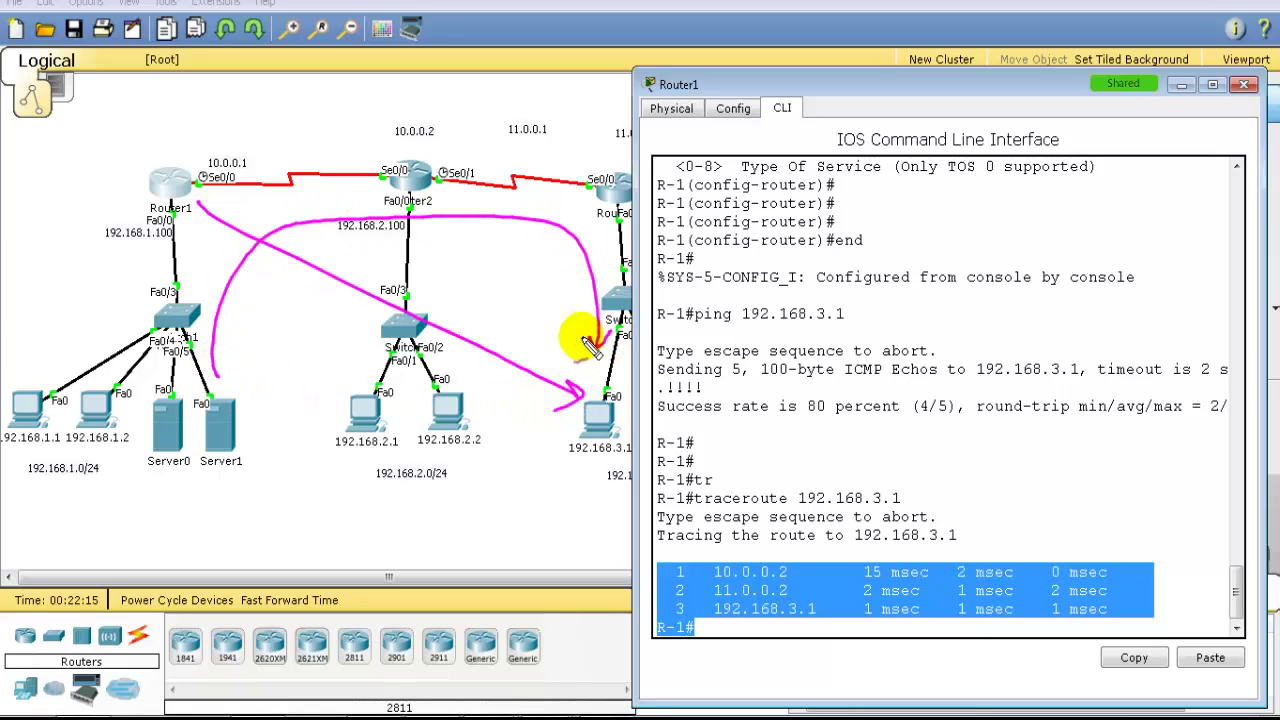
mouse_move(228, 385)
left_mouse_down()
mouse_move(76, 458)
mouse_move(244, 380)
mouse_move(195, 450)
mouse_move(323, 498)
mouse_move(592, 470)
left_mouse_up()
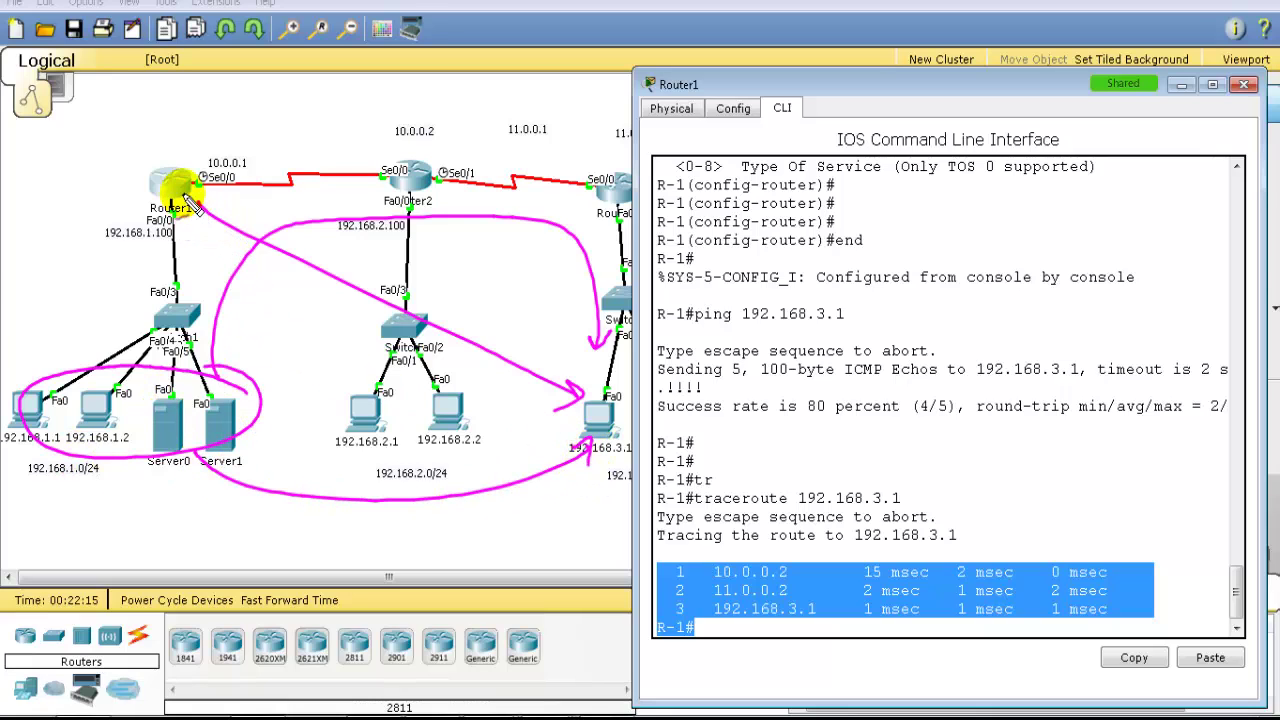
mouse_move(171, 186)
left_mouse_down()
mouse_move(242, 168)
mouse_move(565, 172)
mouse_move(583, 240)
left_mouse_up()
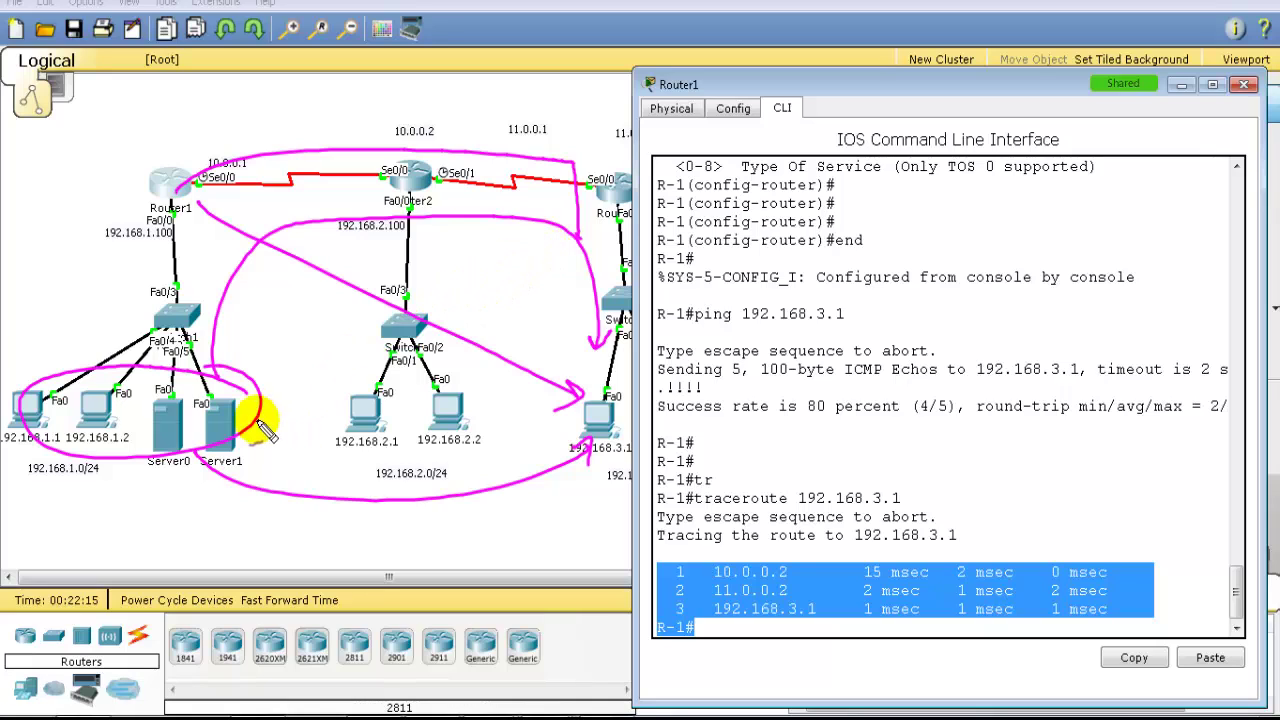
mouse_move(136, 440)
left_mouse_down()
mouse_move(140, 492)
mouse_move(210, 506)
mouse_move(470, 497)
mouse_move(571, 471)
left_mouse_up()
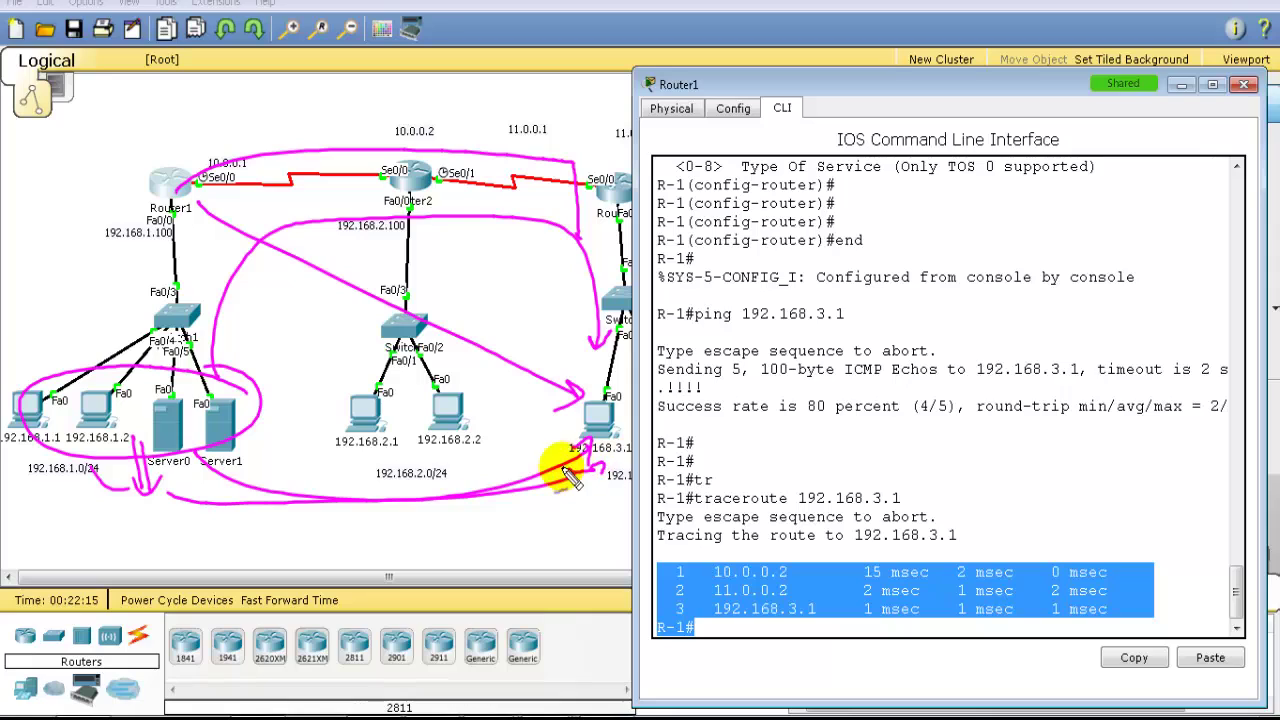
mouse_move(362, 460)
left_mouse_down()
mouse_move(437, 472)
mouse_move(450, 458)
left_mouse_up()
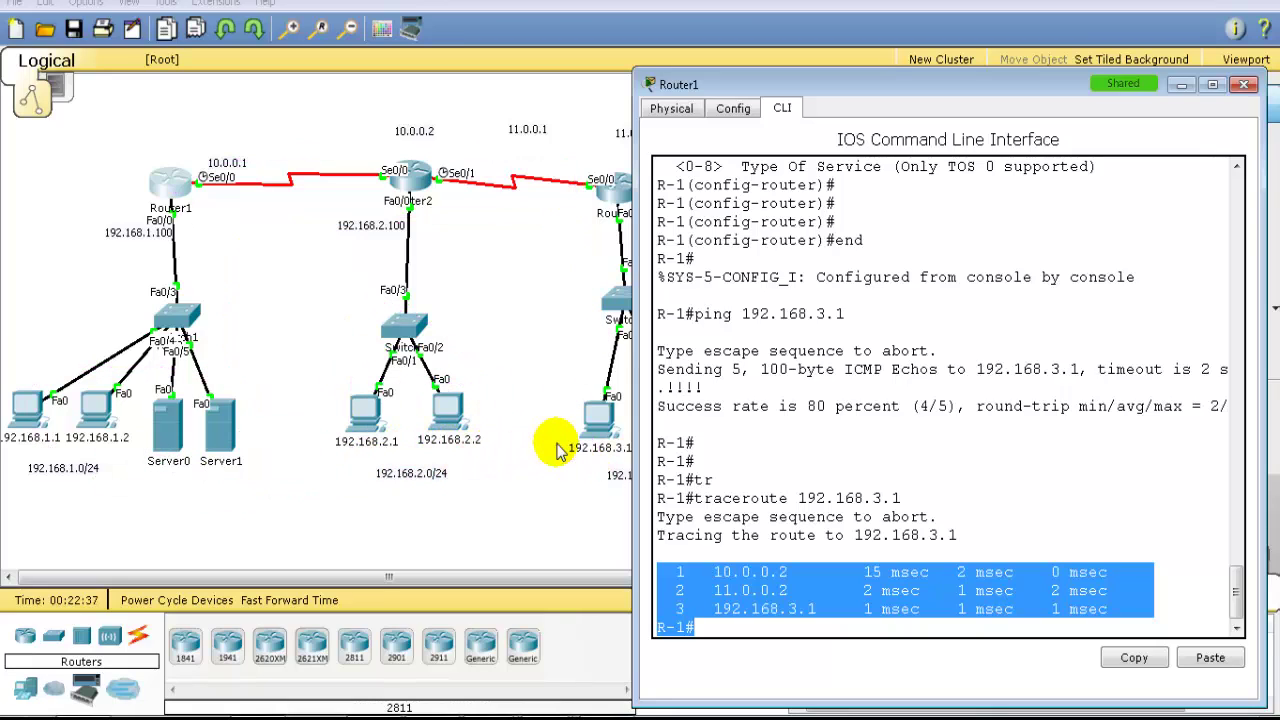
left_click(971, 426)
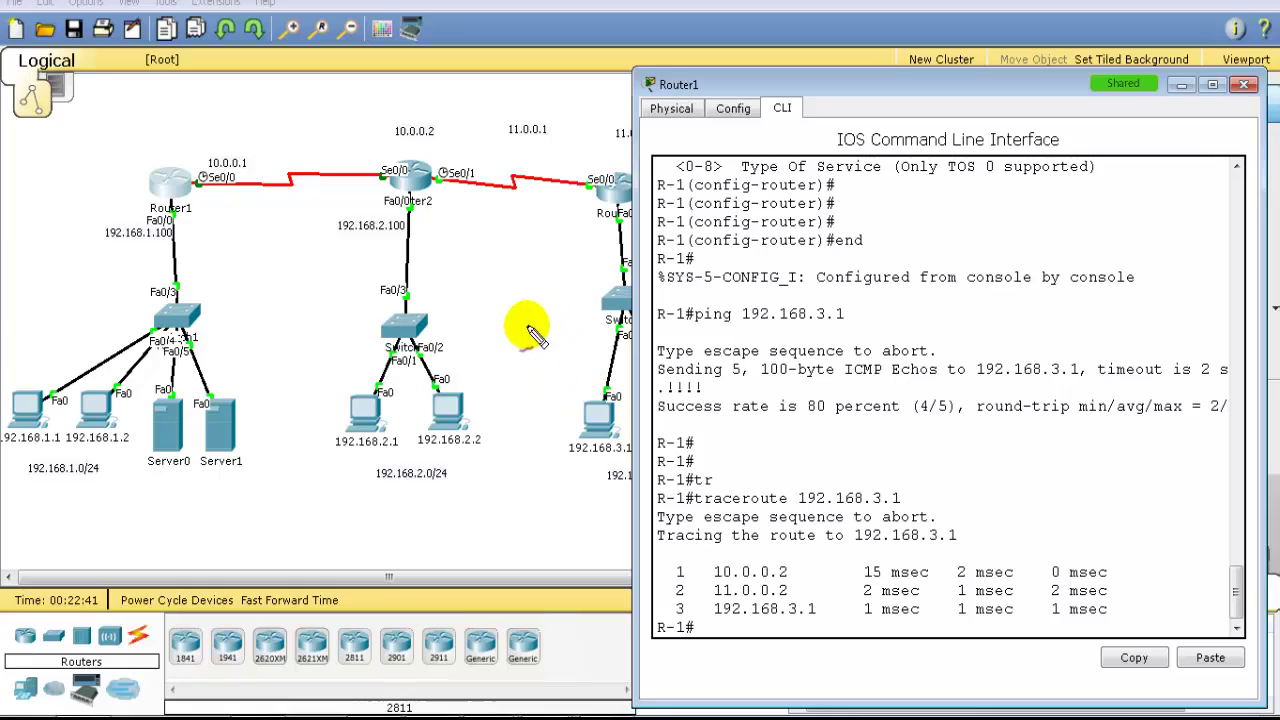
mouse_move(502, 276)
left_mouse_down()
mouse_move(544, 303)
mouse_move(576, 290)
left_mouse_up()
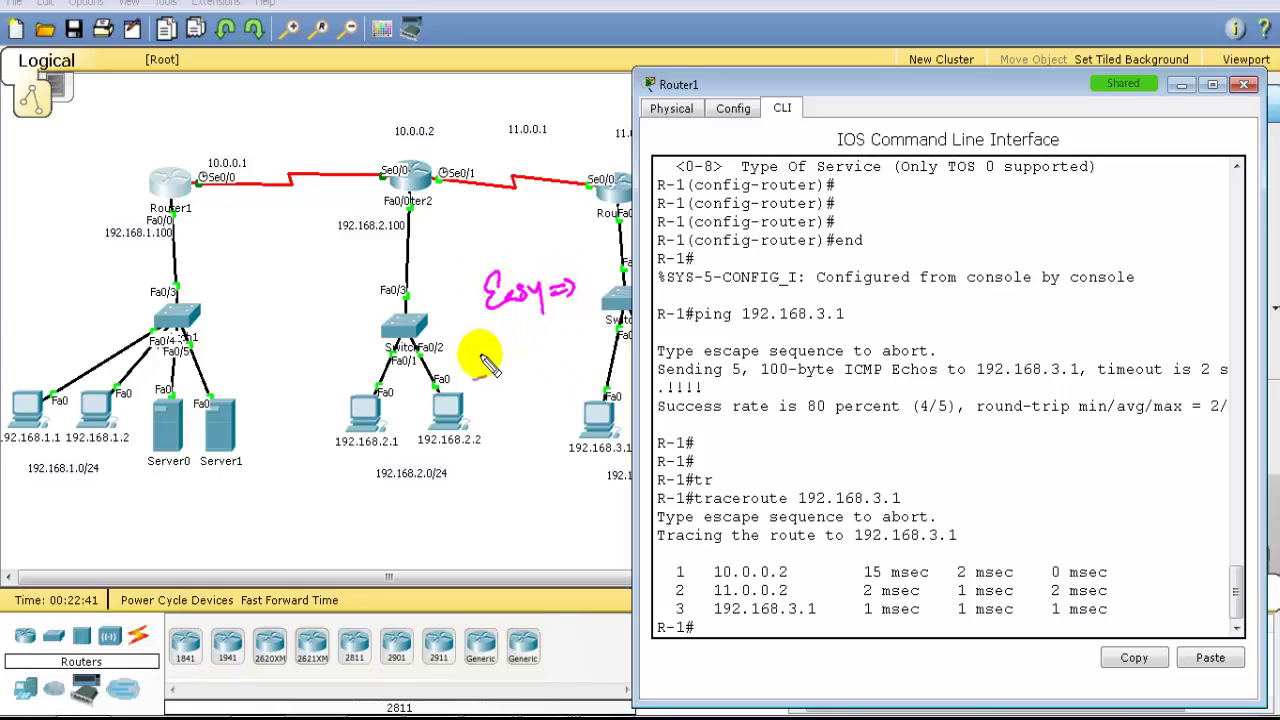
Step: Finish and circle the handwritten "Easy =>" note beside the middle switch, and clear the annotations
left_click_drag(477, 331, 478, 352)
mouse_move(487, 337)
left_mouse_down()
mouse_move(557, 337)
mouse_move(615, 300)
mouse_move(465, 362)
mouse_move(552, 295)
left_mouse_up()
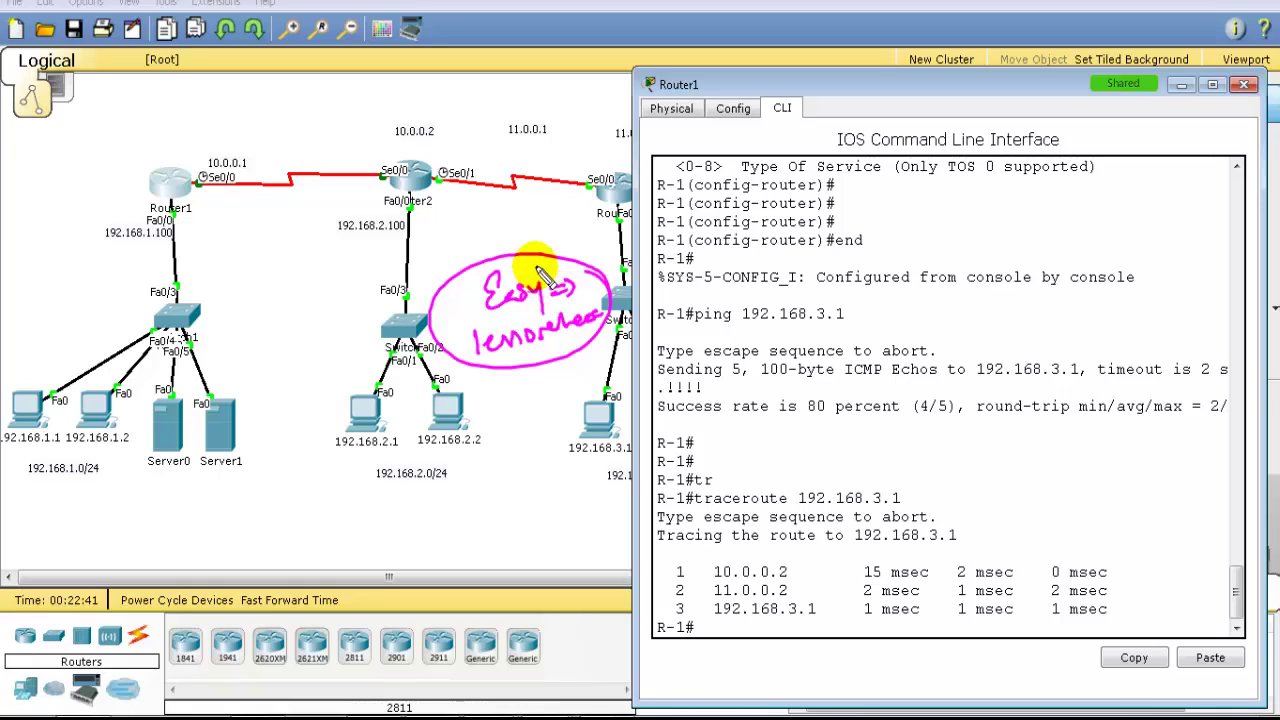
key("Escape")
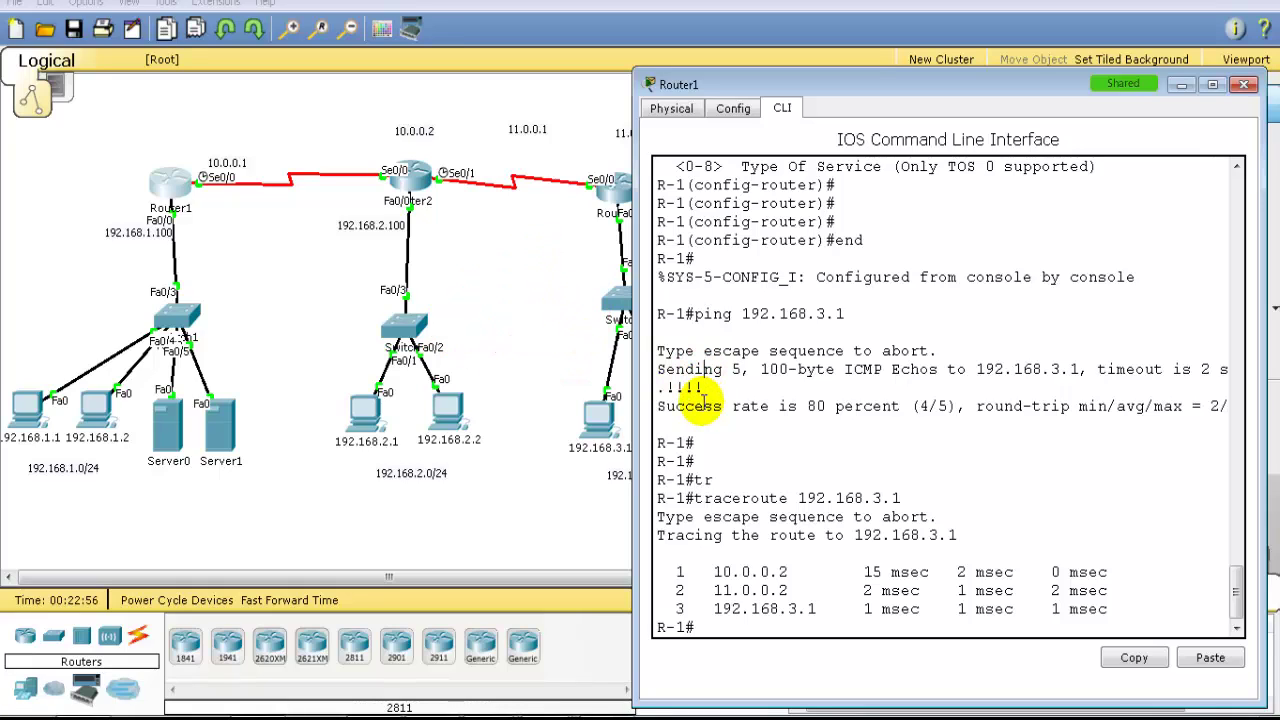
Step: Highlight the ping to 192.168.3.1 and its output in Router1's console to review them
left_click_drag(695, 314, 910, 350)
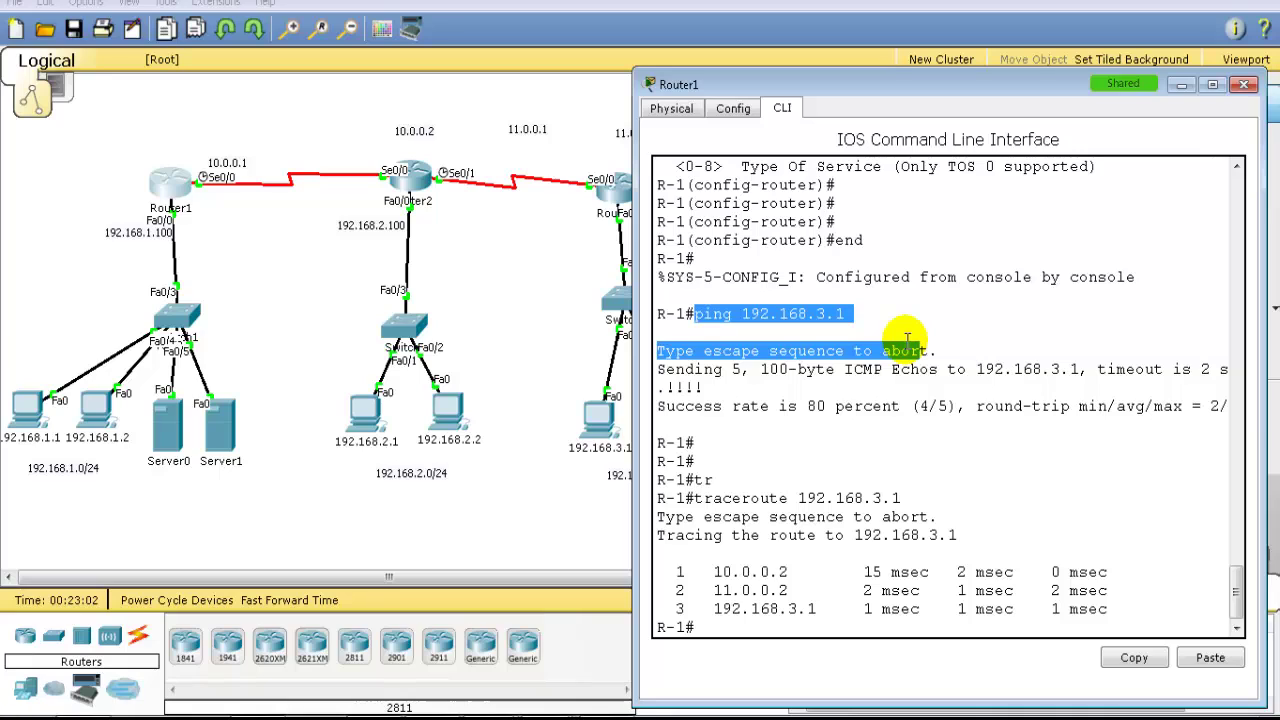
left_click(749, 366)
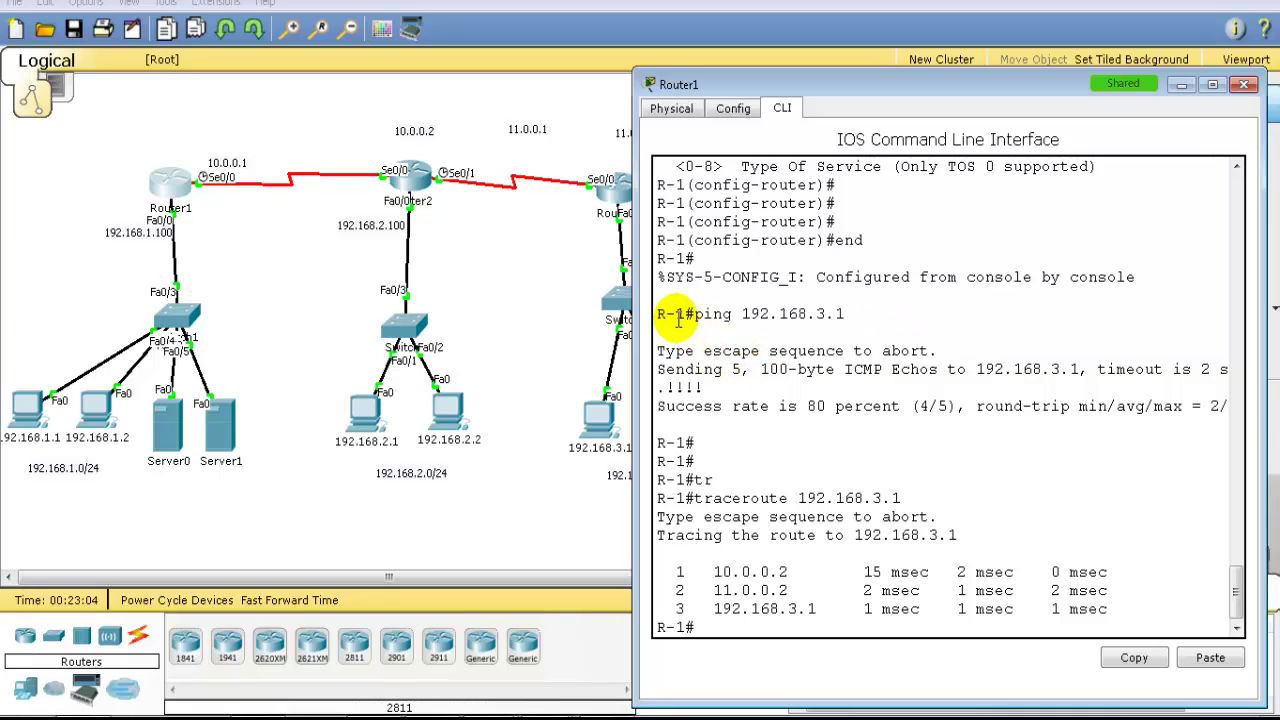
left_click_drag(674, 314, 742, 400)
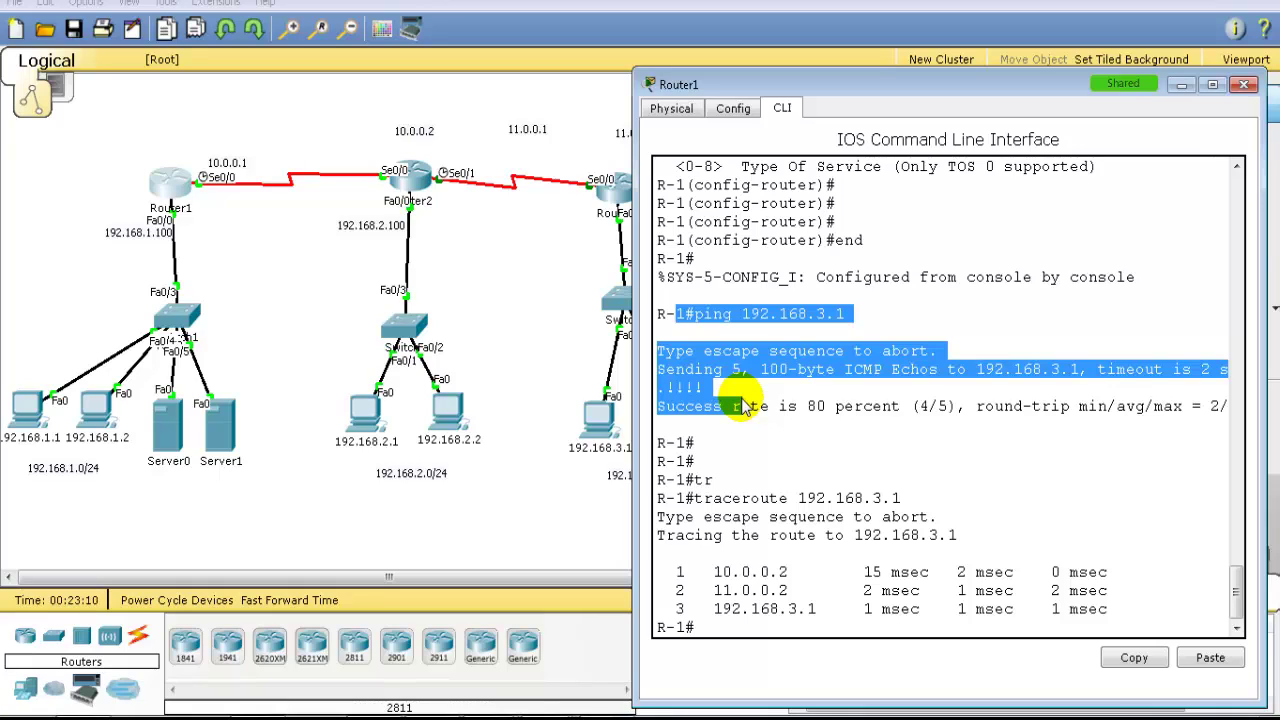
left_click(736, 385)
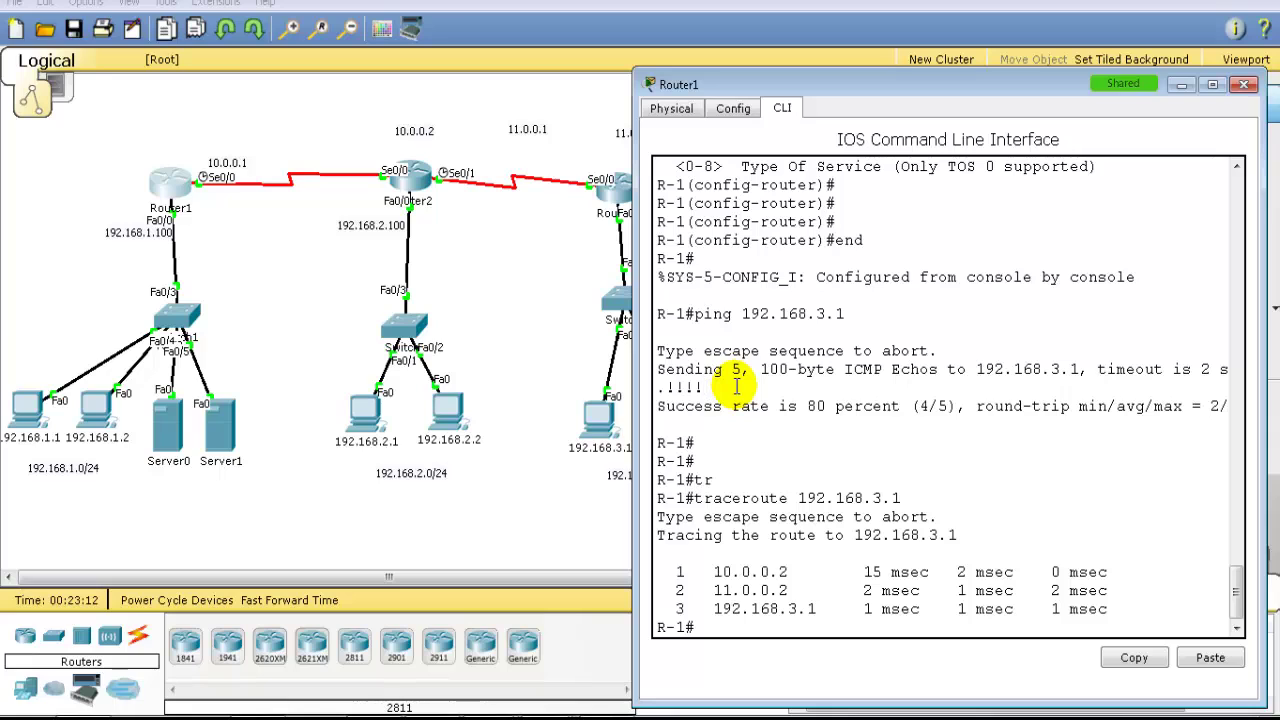
Step: Move Router2 together with its switch and PCs down the workspace so the three routers form a triangle
left_click(529, 309)
left_click_drag(328, 150, 483, 487)
left_click_drag(410, 178, 400, 355)
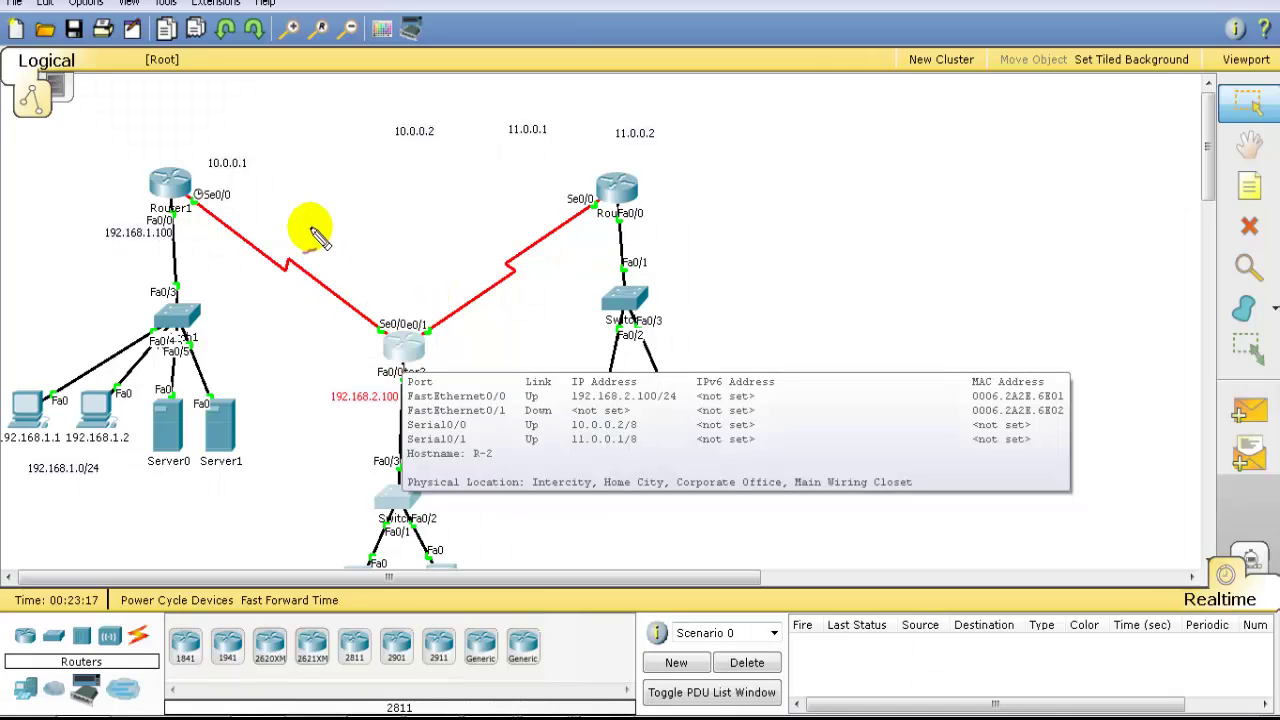
Step: Sketch a direct serial link from Router1 to Router3 and label the routers R1, R2 and R3
left_click_drag(195, 180, 610, 181)
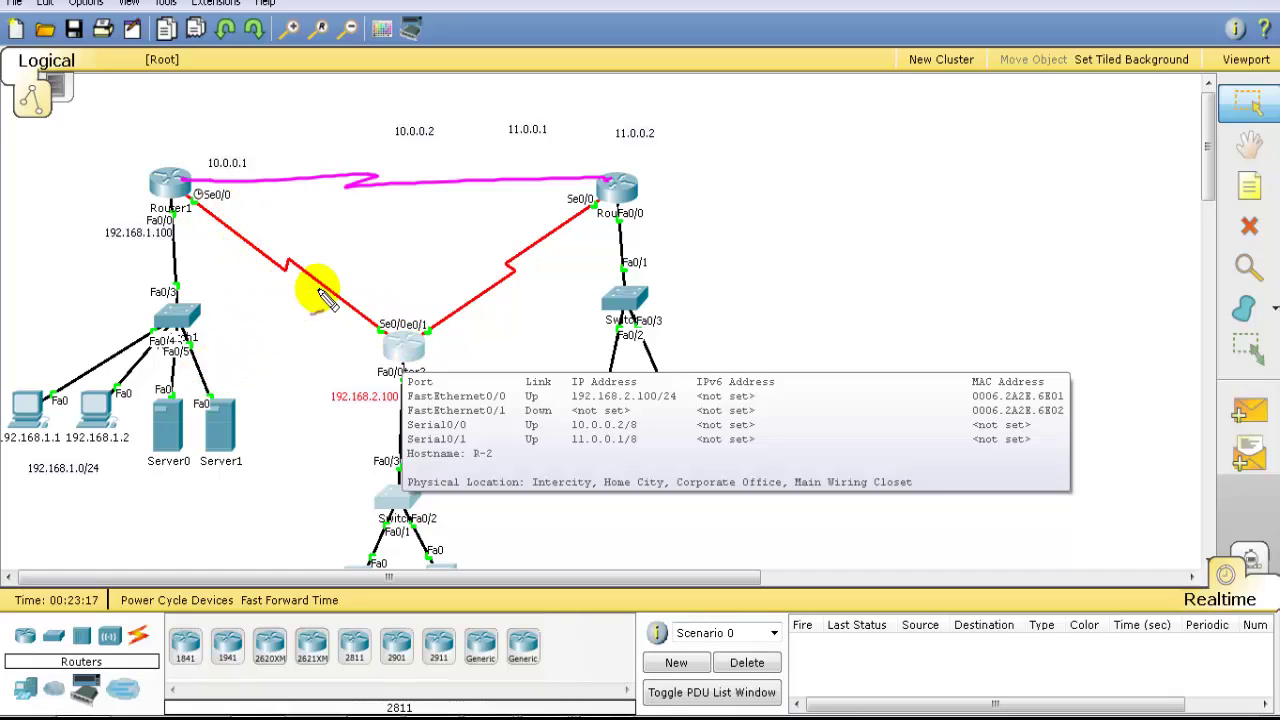
left_click_drag(385, 305, 426, 296)
left_click_drag(652, 156, 683, 184)
left_click_drag(168, 143, 183, 168)
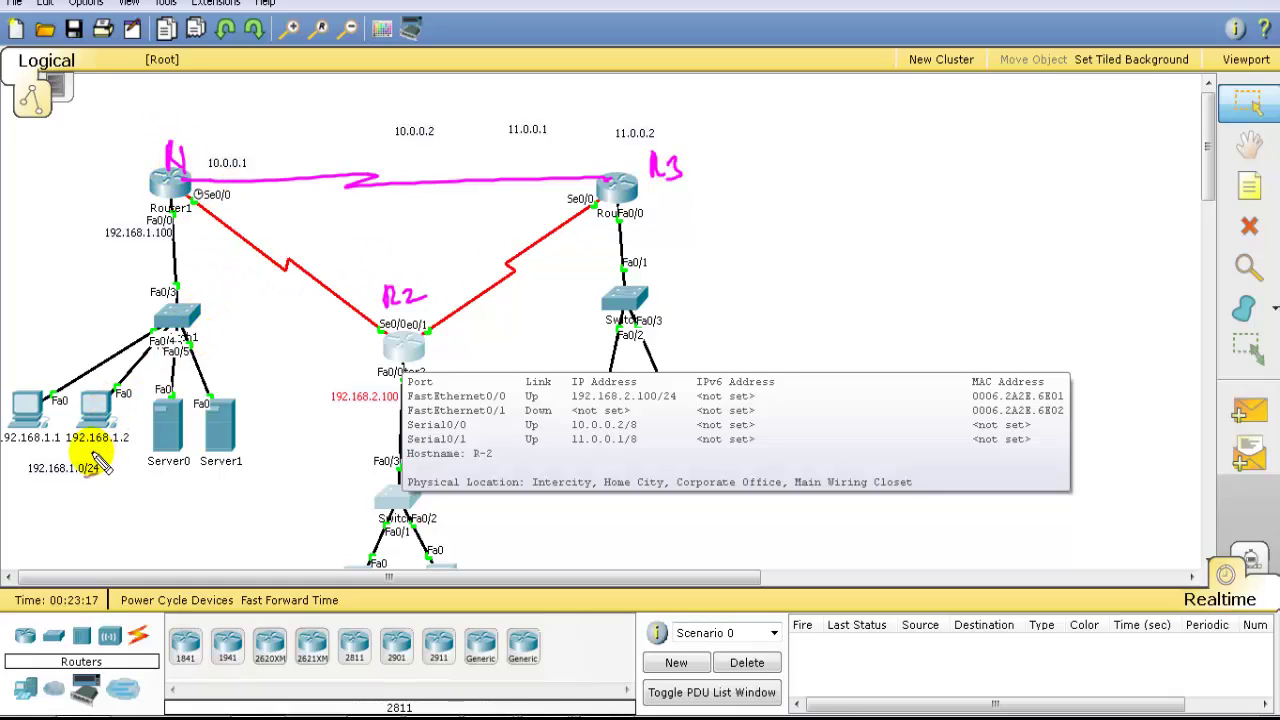
Step: Circle the PC 192.168.1.2 and draw arrows for its path over R1 to R3 and down to R3's switch
mouse_move(98, 450)
left_mouse_down()
mouse_move(95, 390)
mouse_move(97, 447)
mouse_move(130, 450)
left_mouse_up()
mouse_move(122, 420)
left_mouse_down()
mouse_move(97, 362)
mouse_move(106, 208)
mouse_move(358, 122)
mouse_move(618, 125)
mouse_move(611, 137)
left_mouse_up()
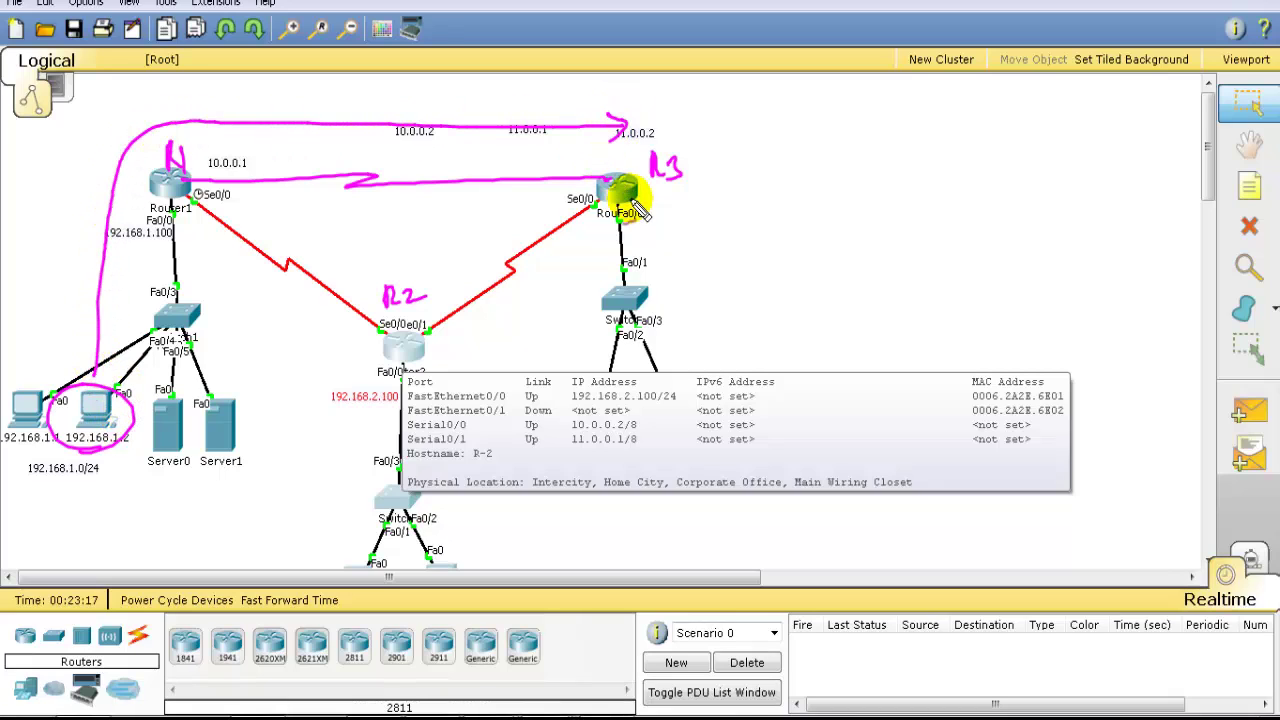
left_click_drag(659, 193, 680, 266)
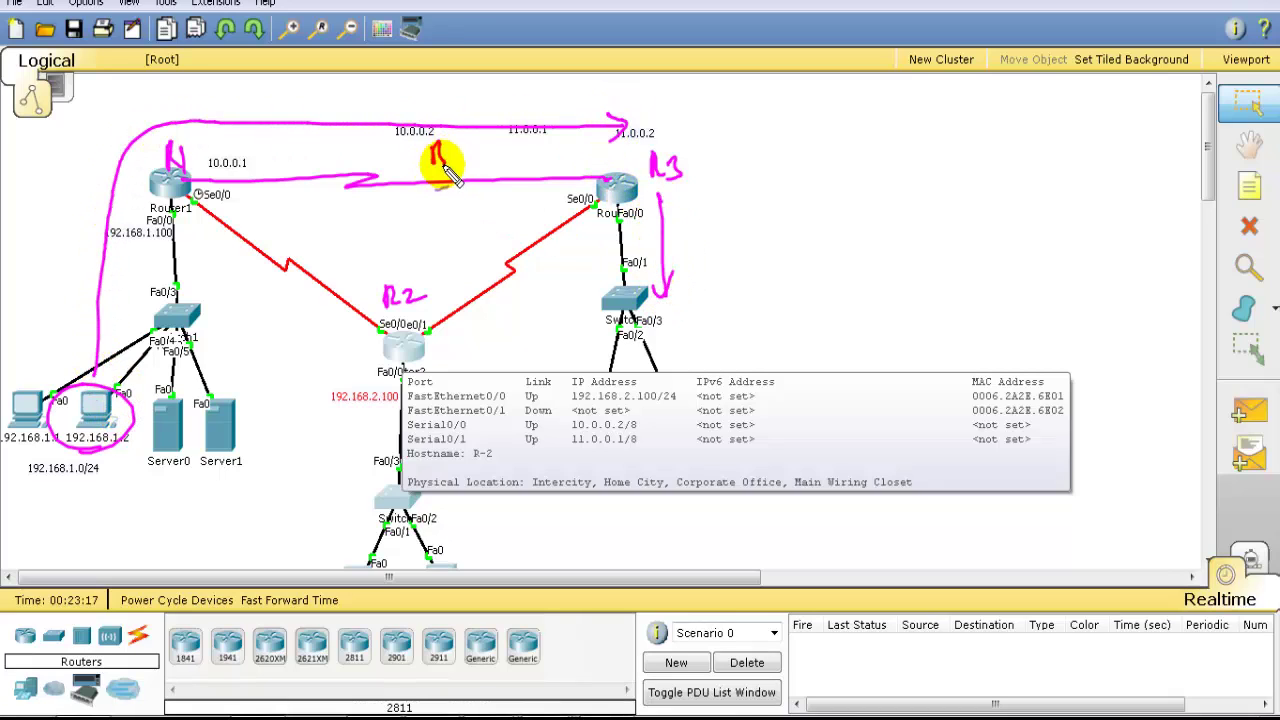
Step: Label the sketched direct link "Best", mark a cross on it and circle the label
left_click_drag(466, 163, 487, 152)
left_click_drag(402, 168, 424, 203)
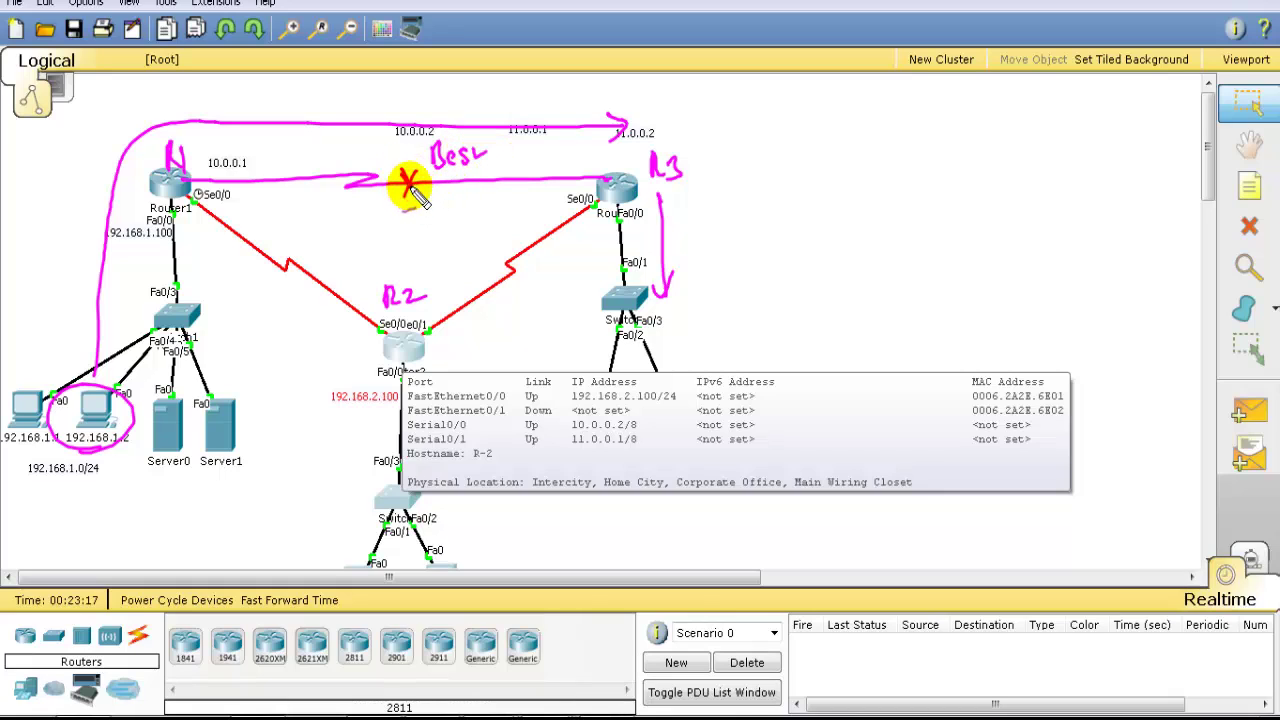
left_click_drag(486, 163, 485, 185)
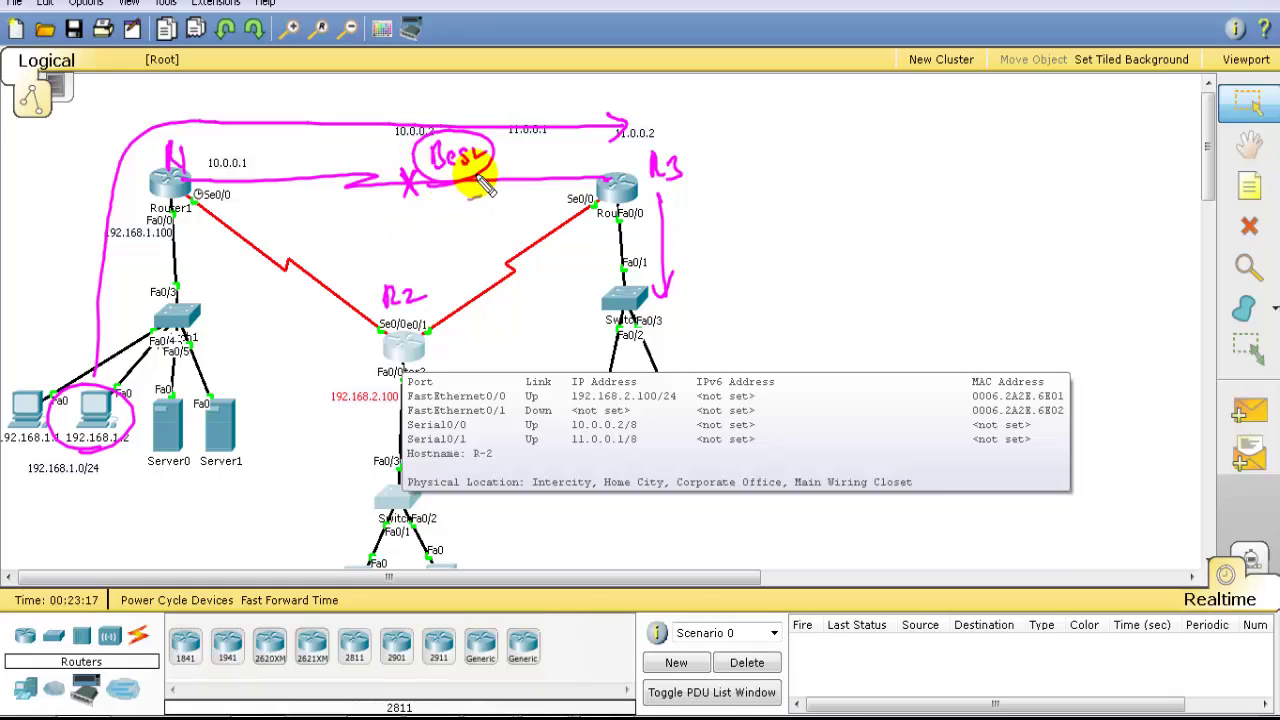
Step: Cross out the direct link in blue, note the s0/1 interface shutdown, and draw arrows for the alternate path through R2
left_click_drag(400, 172, 418, 196)
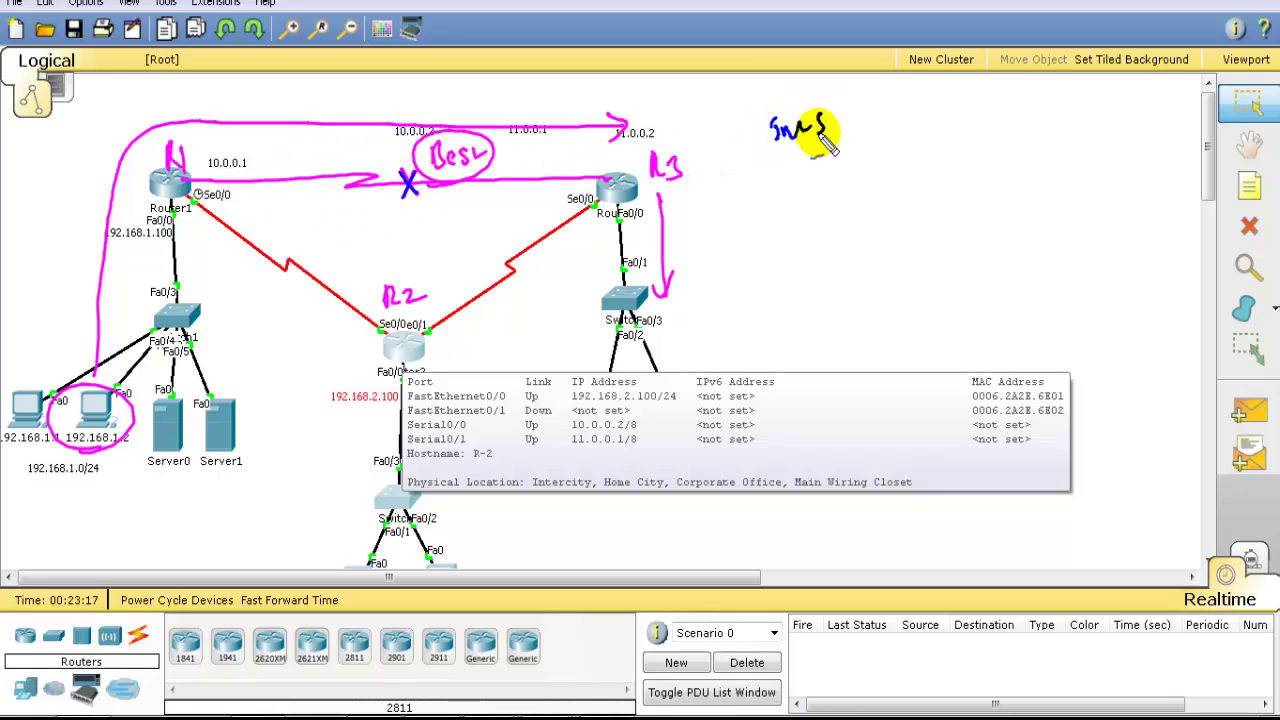
left_click_drag(851, 118, 853, 137)
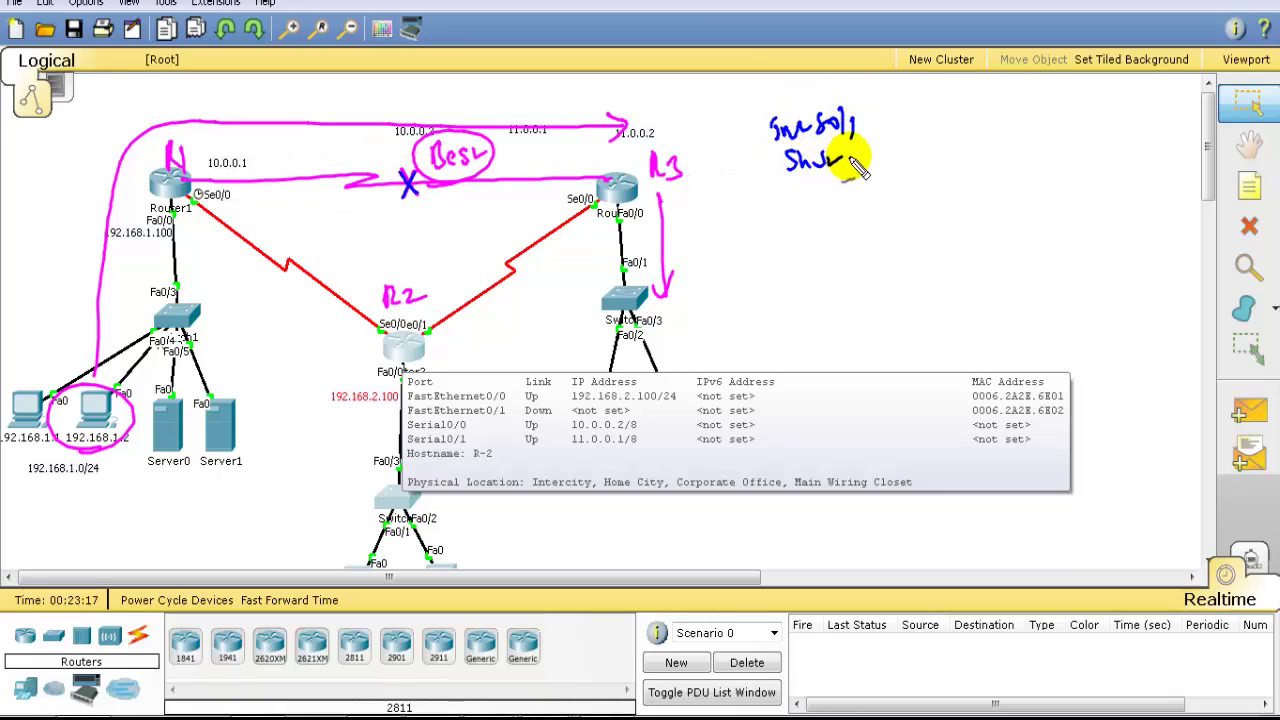
left_click_drag(800, 181, 870, 167)
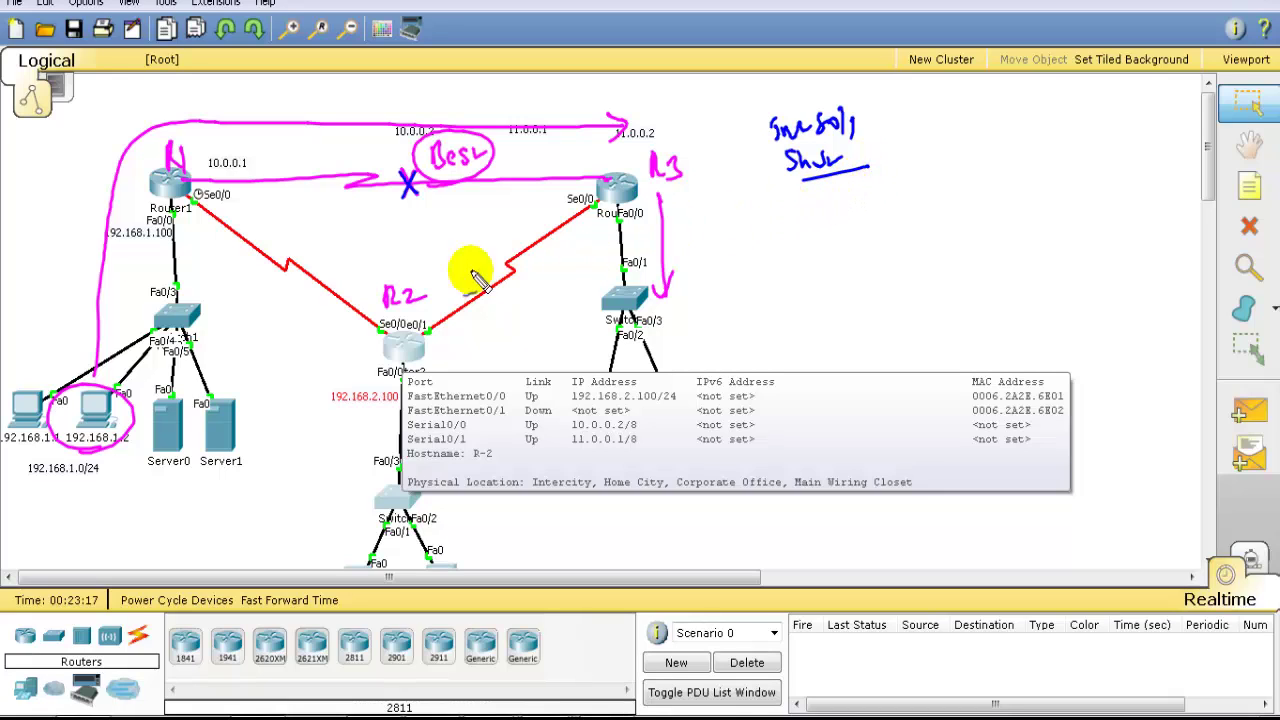
left_click_drag(402, 168, 398, 192)
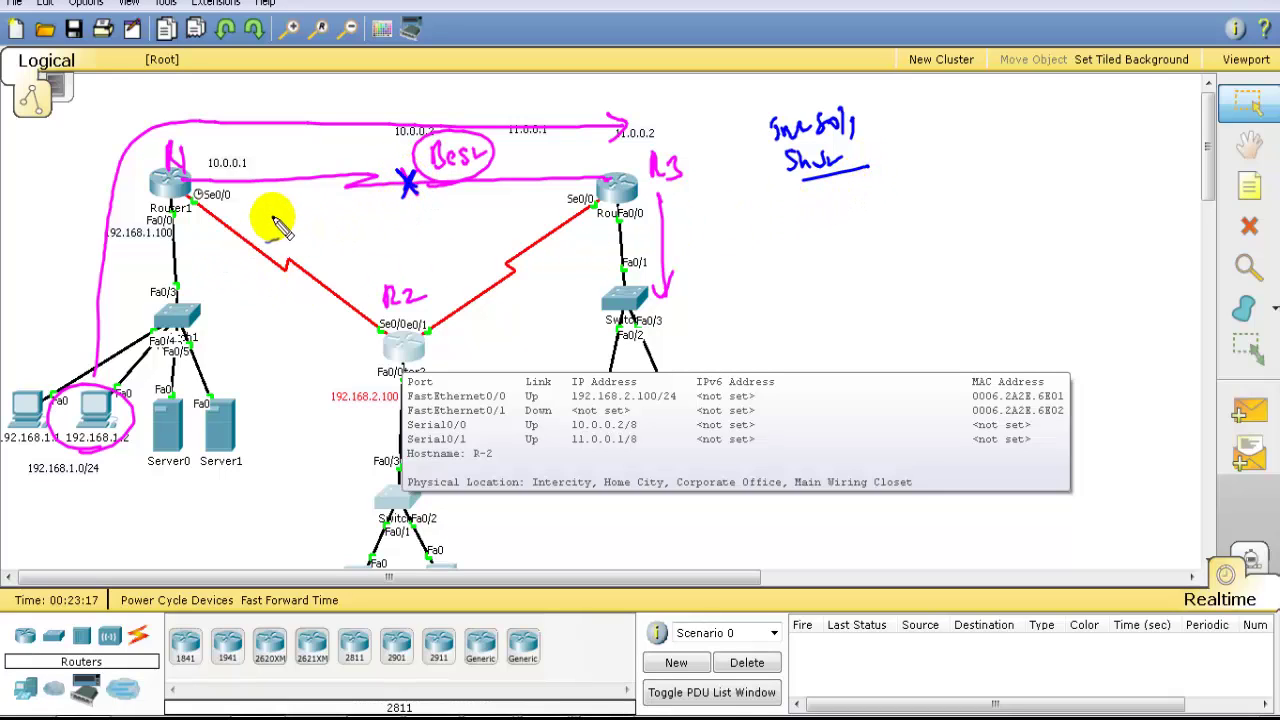
mouse_move(271, 214)
left_mouse_down()
mouse_move(371, 287)
mouse_move(371, 274)
mouse_move(540, 212)
left_mouse_up()
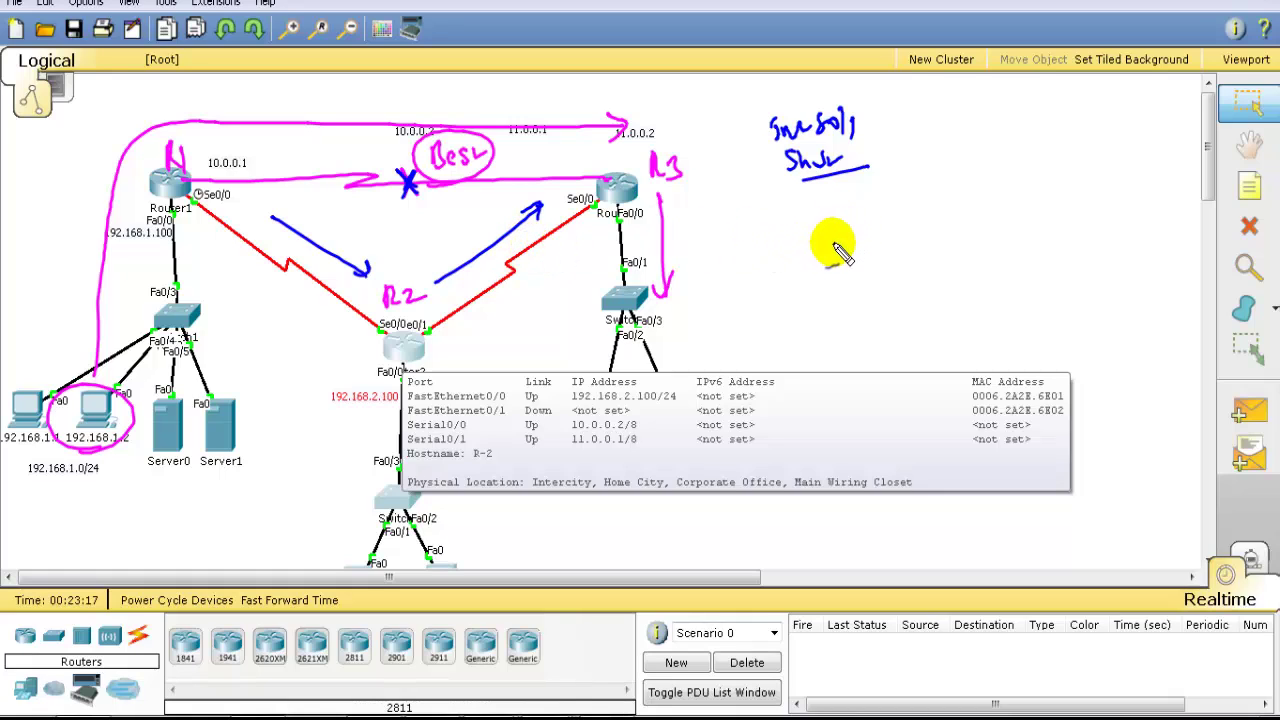
Step: Sketch a five-router mesh in the empty area of the workspace, with end devices attached to three of the routers
mouse_move(812, 272)
left_mouse_down()
mouse_move(902, 168)
mouse_move(917, 190)
mouse_move(1014, 203)
mouse_move(1030, 280)
mouse_move(905, 333)
mouse_move(908, 310)
mouse_move(830, 271)
mouse_move(1014, 214)
left_mouse_up()
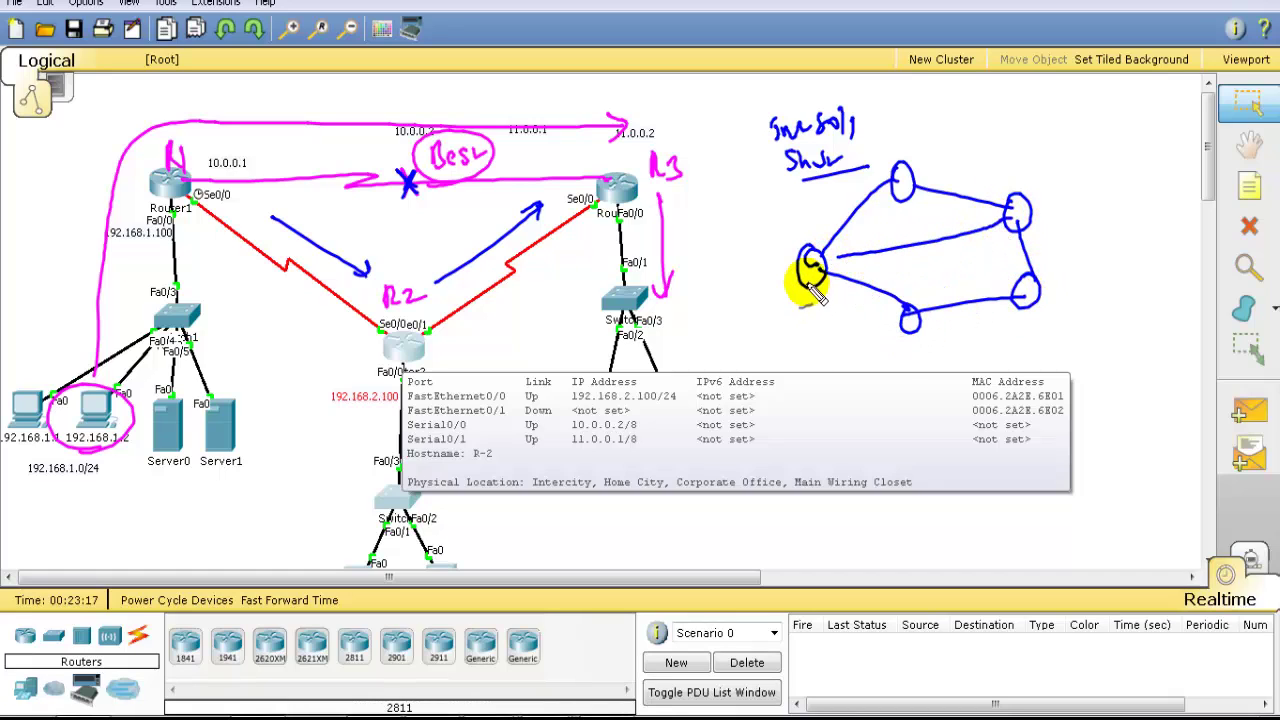
mouse_move(809, 271)
left_mouse_down()
mouse_move(784, 356)
mouse_move(815, 365)
left_mouse_up()
left_click_drag(1022, 290, 1024, 345)
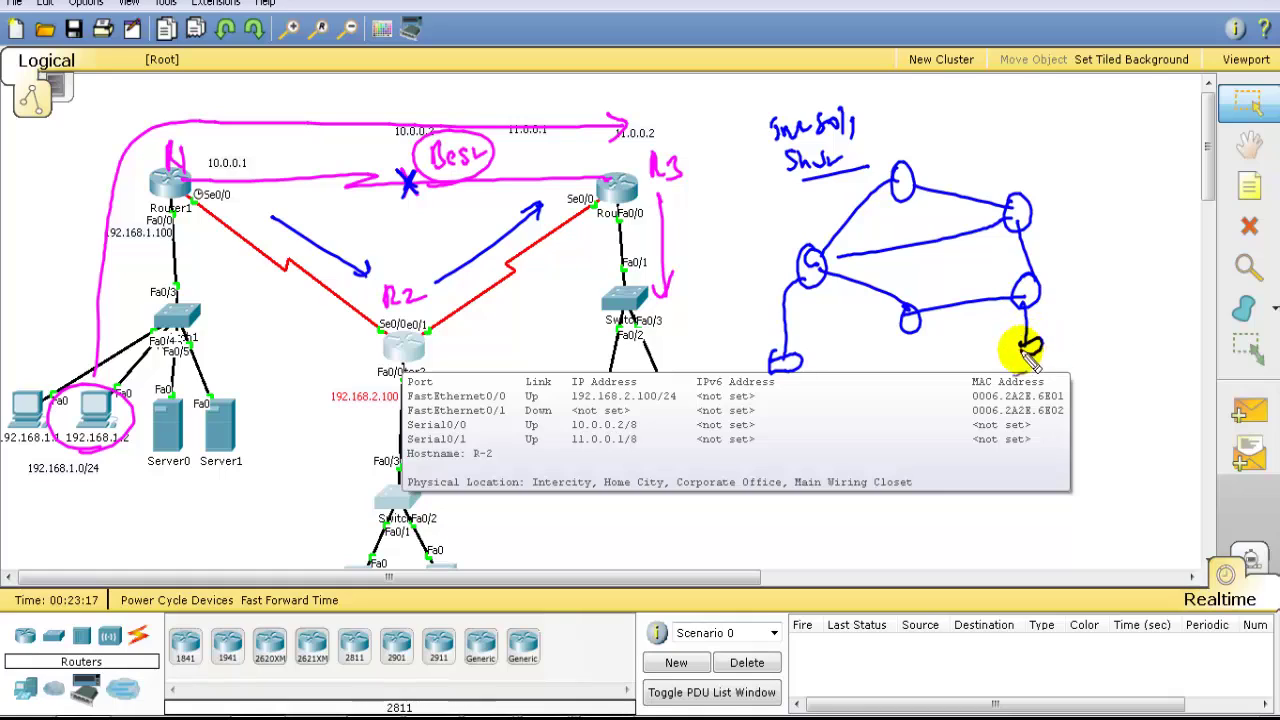
mouse_move(1020, 210)
left_mouse_down()
mouse_move(1068, 198)
mouse_move(1070, 215)
left_mouse_up()
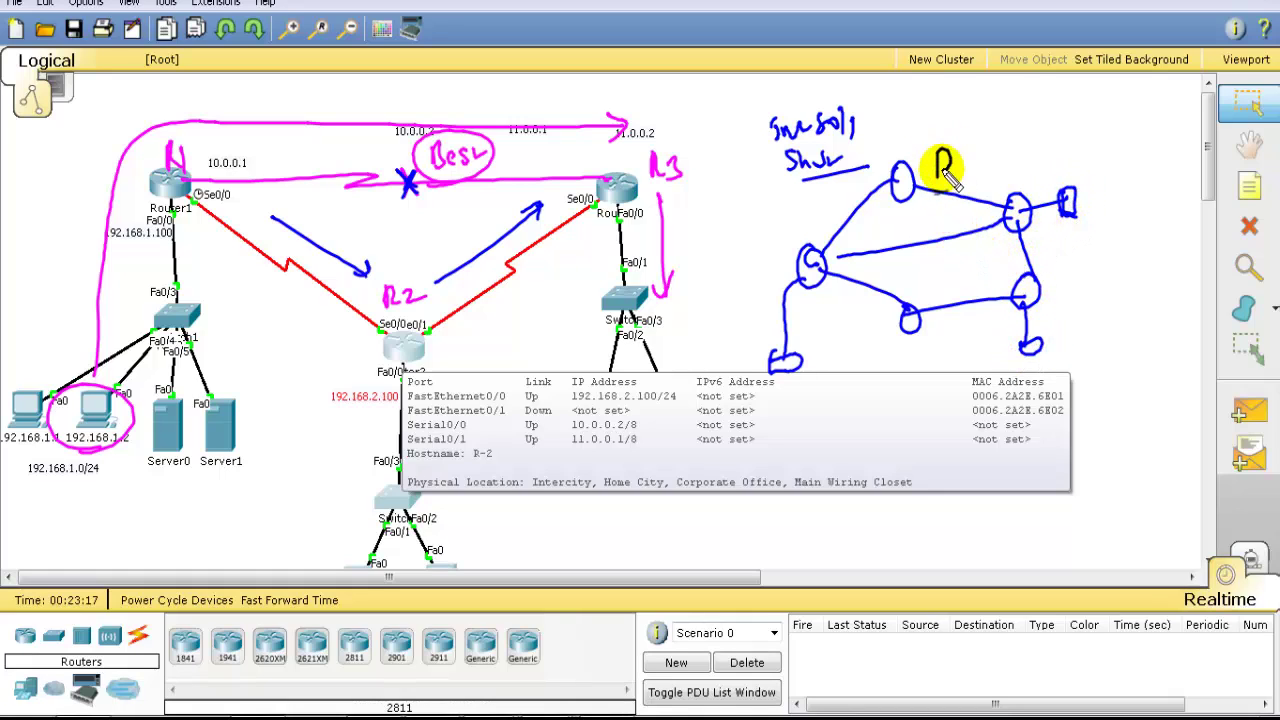
Step: Write "Dynamic =>" above the mesh sketch, cross out its upper-left link and draw an arrow along the middle link
left_click_drag(976, 168, 1004, 162)
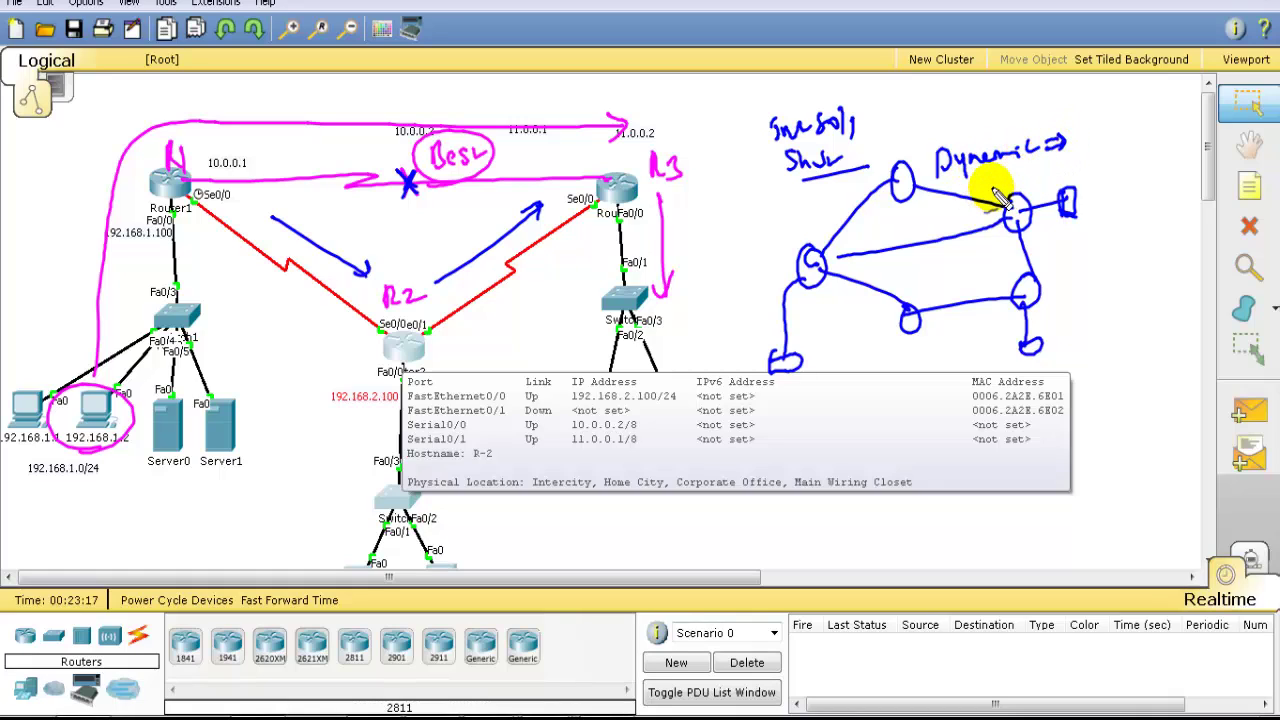
left_click_drag(872, 233, 918, 224)
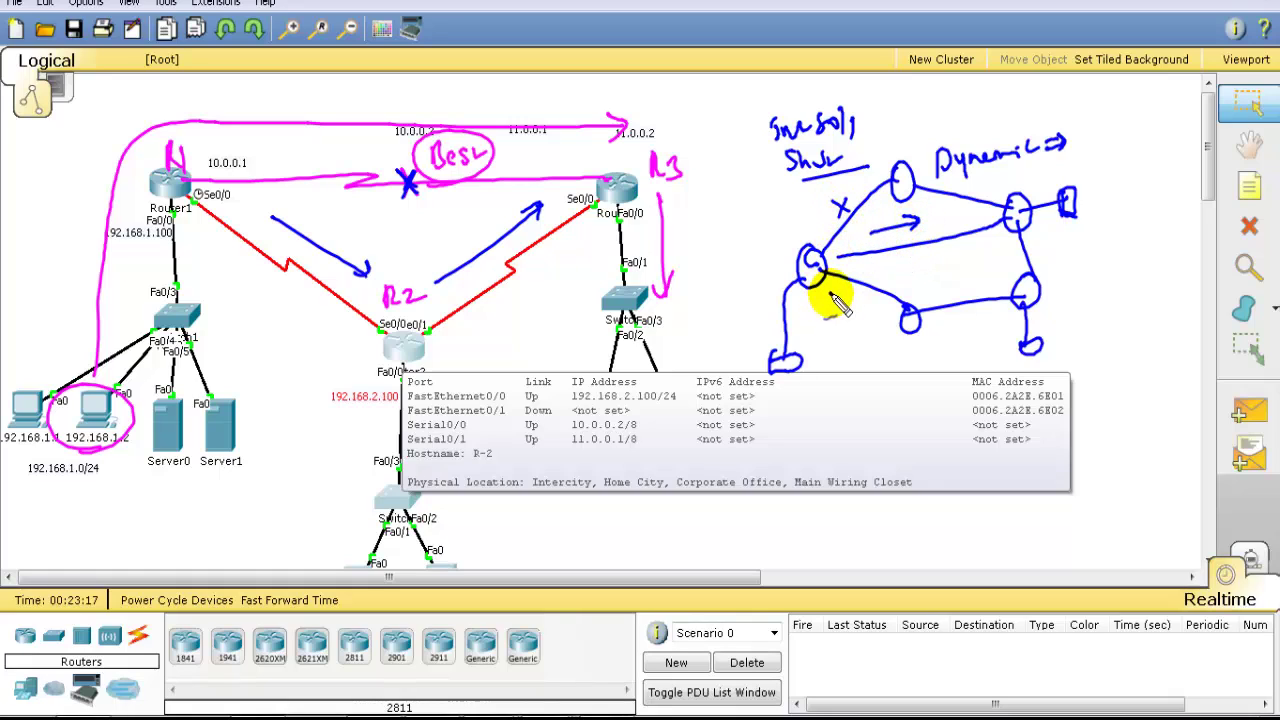